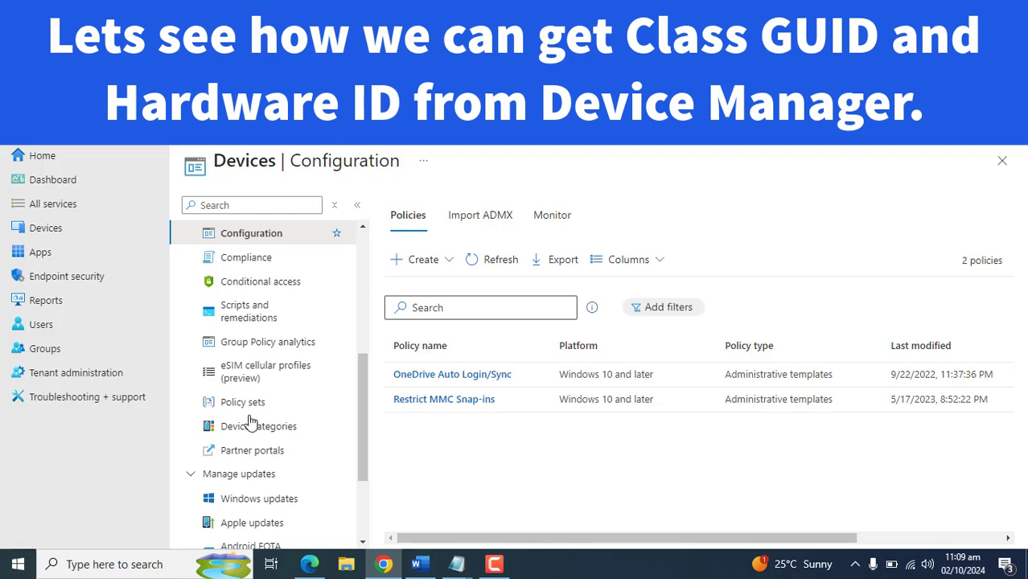
Search Windows for "device", open Device Manager and maximize its window
right_click(19, 568)
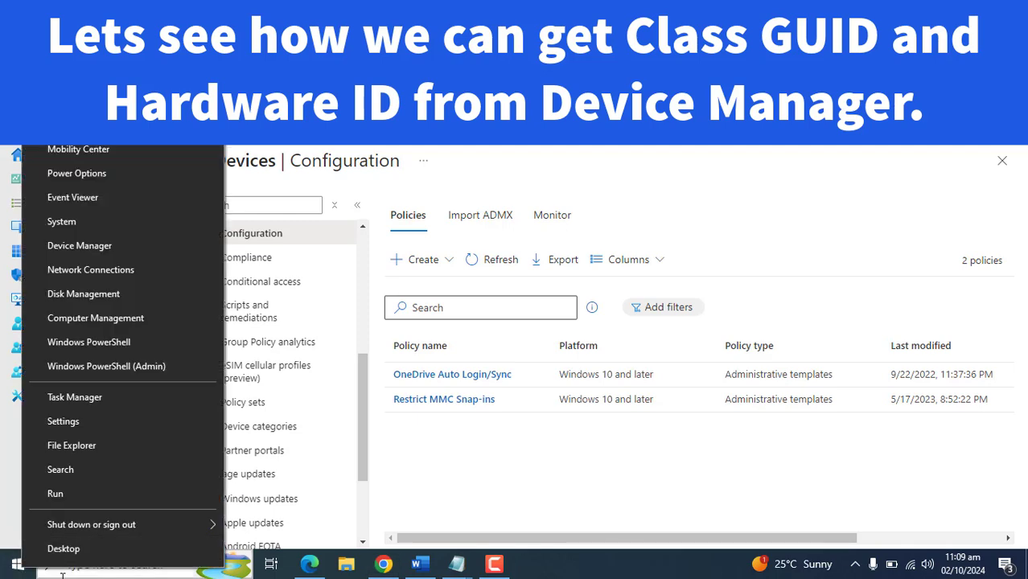
click(104, 568)
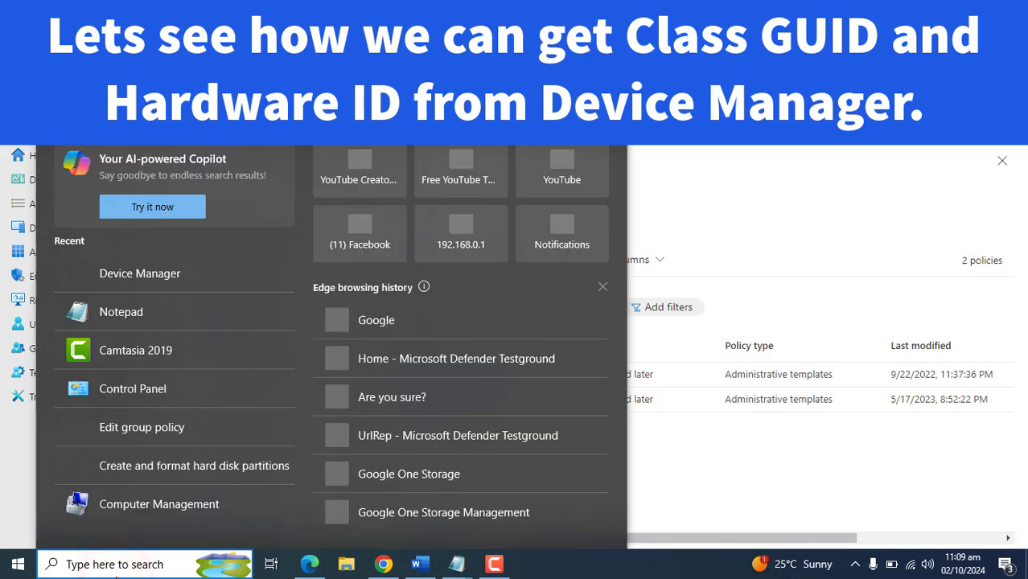
text(device)
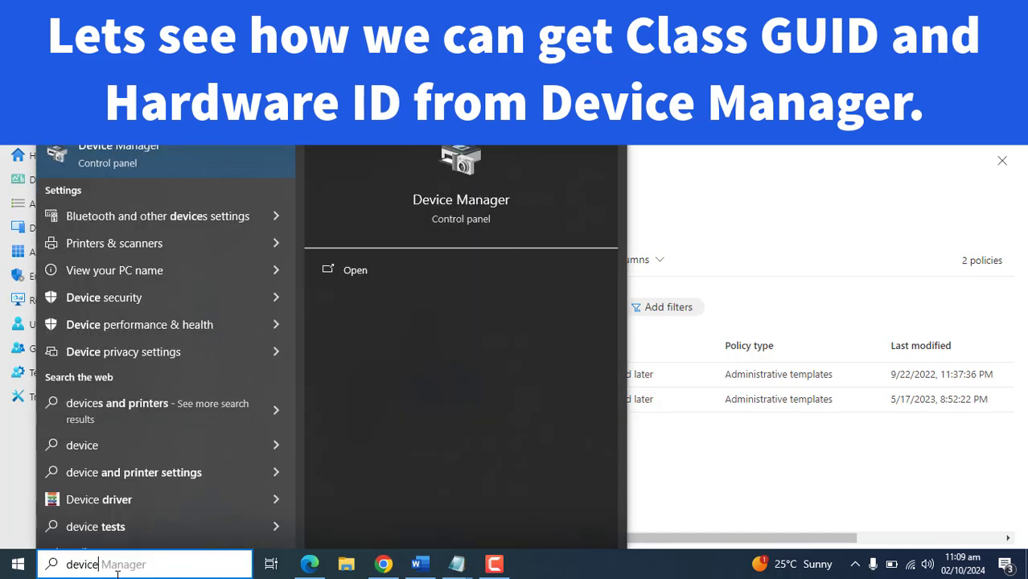
click(111, 152)
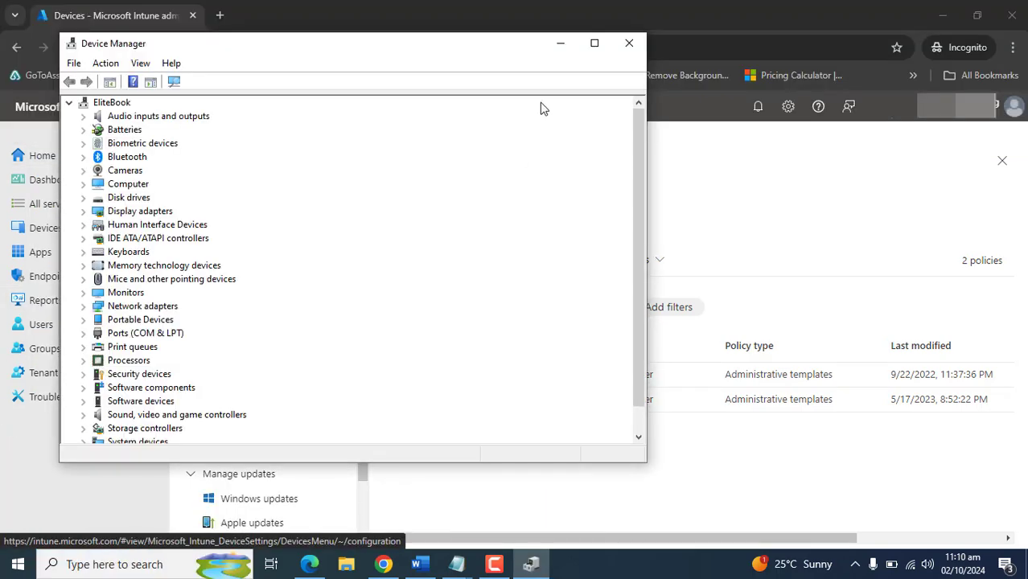
click(595, 42)
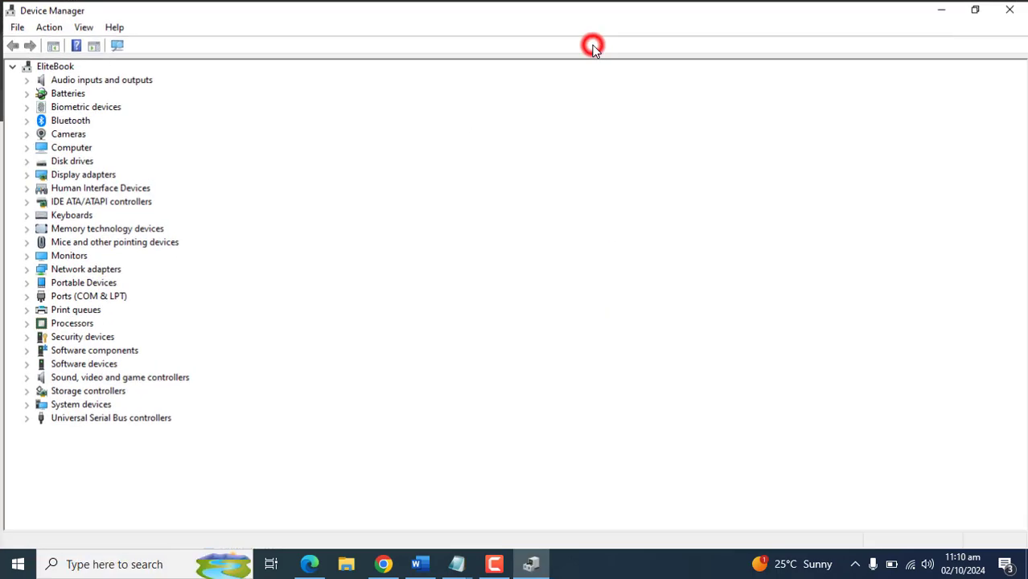
Expand the Disk drives category and open the properties of the VendorCo ProductCode USB Device
click(23, 161)
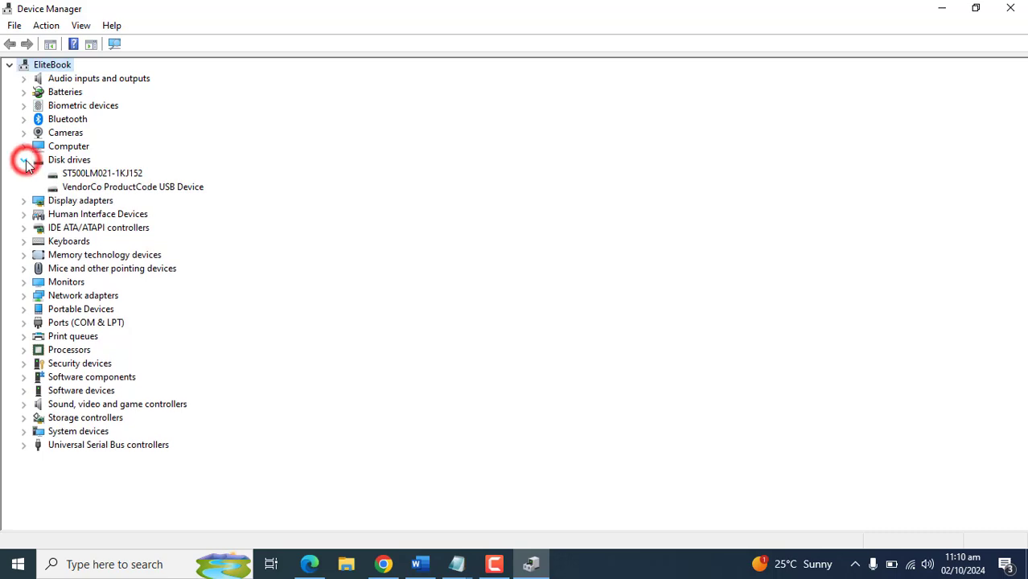
right_click(137, 187)
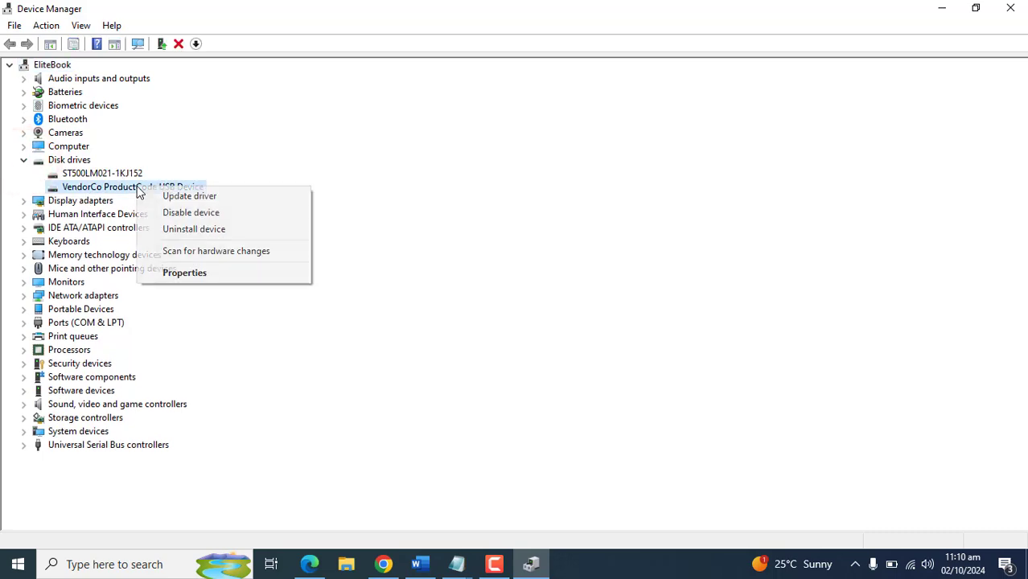
click(197, 277)
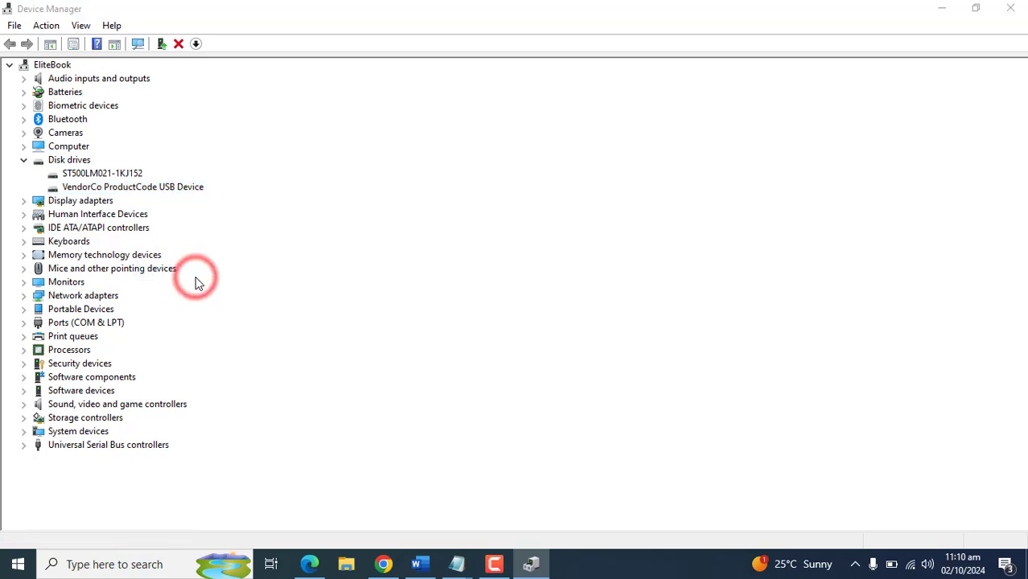
drag(475, 112, 411, 96)
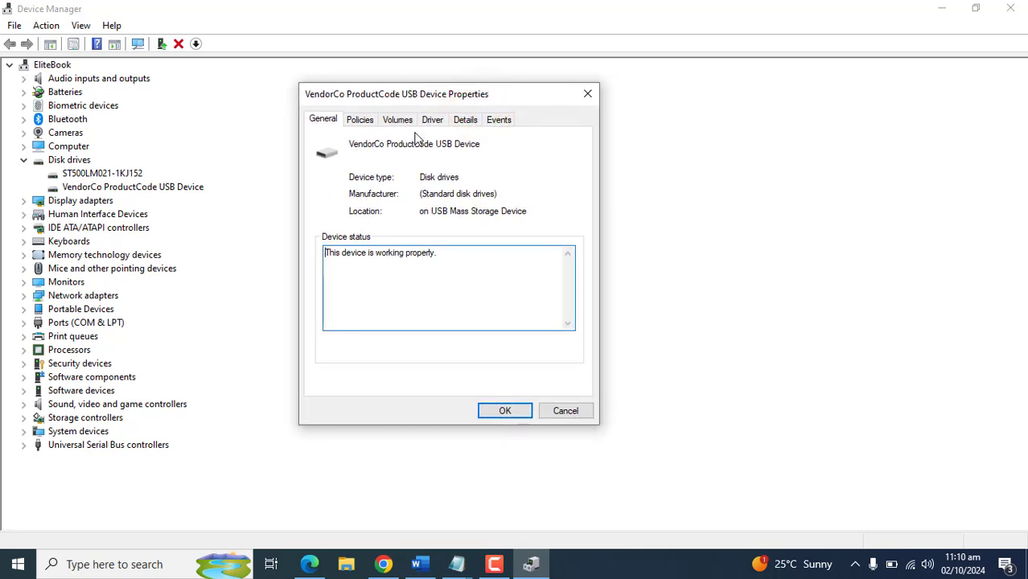
Show the USB device's Hardware Ids in its detailed properties and select the first ID
click(465, 119)
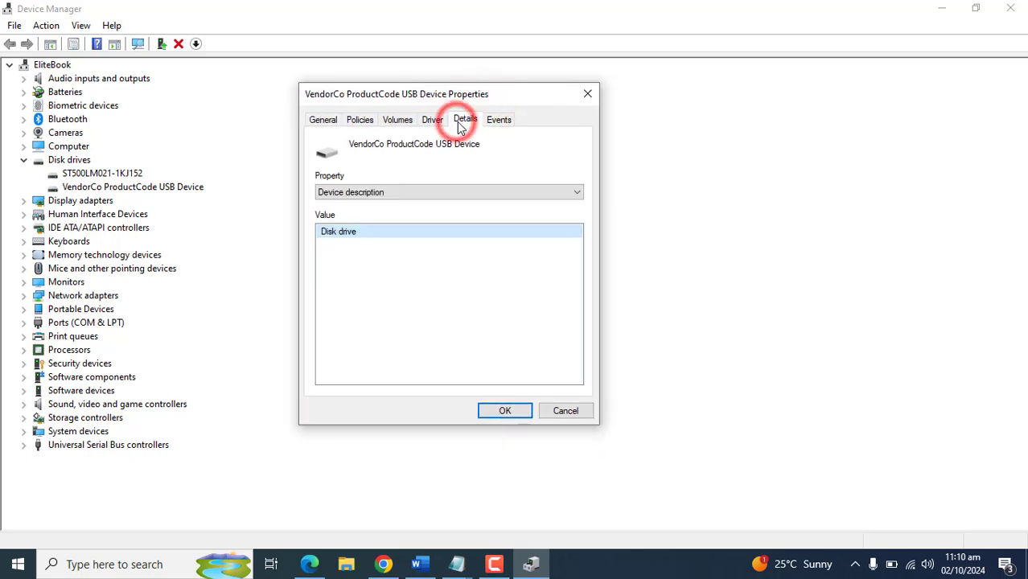
drag(473, 96, 480, 62)
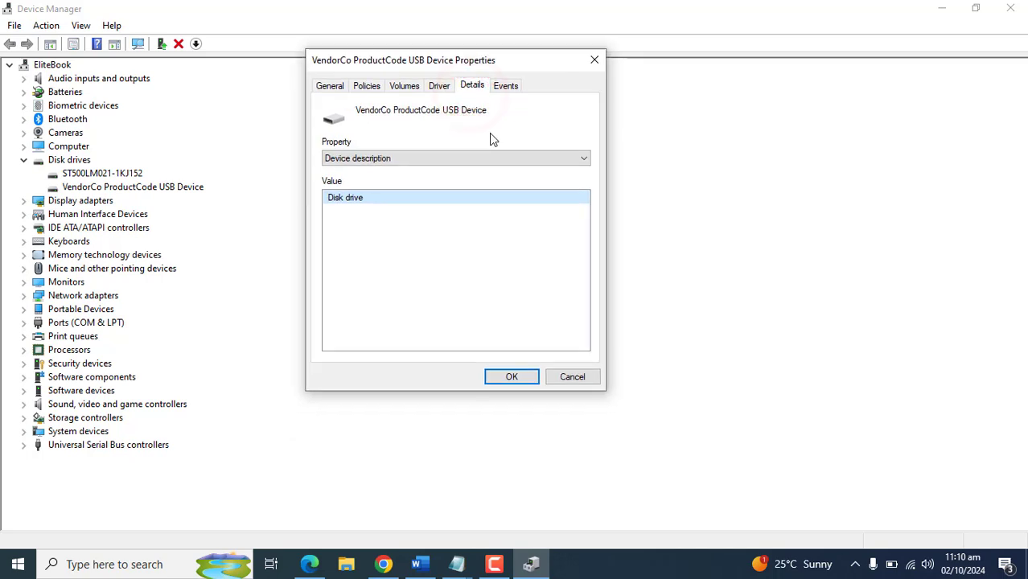
click(459, 159)
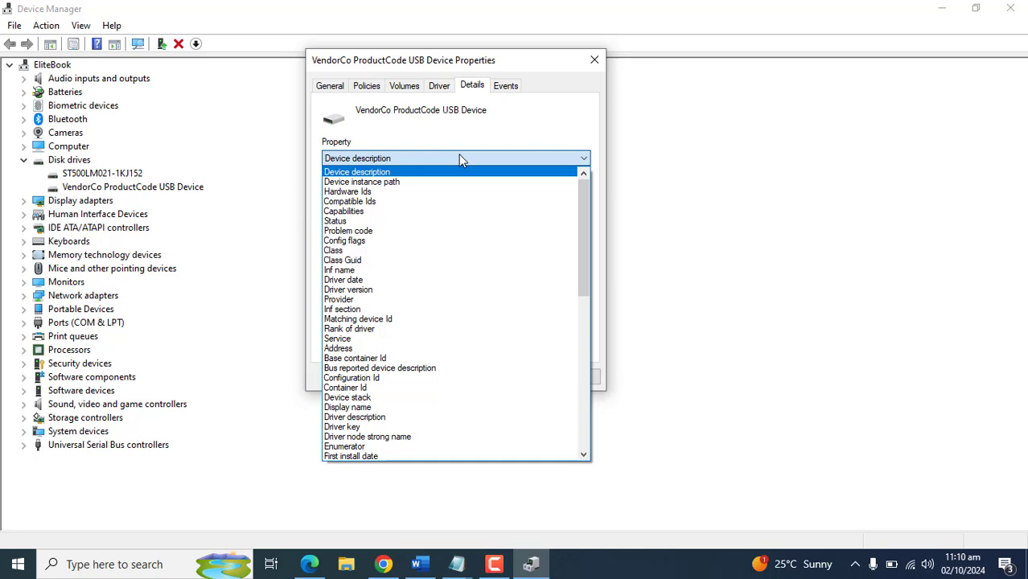
click(364, 193)
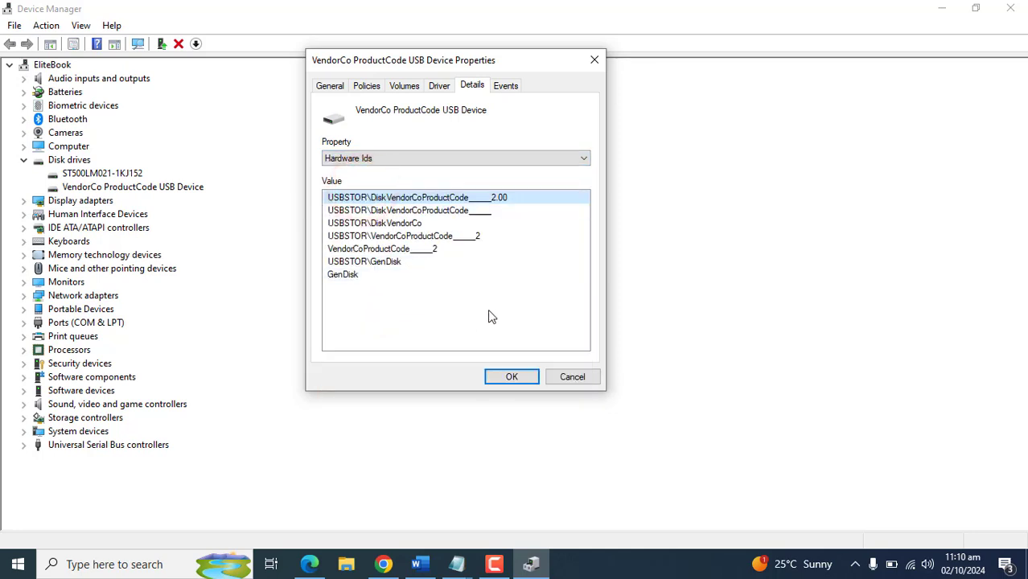
click(406, 208)
click(406, 199)
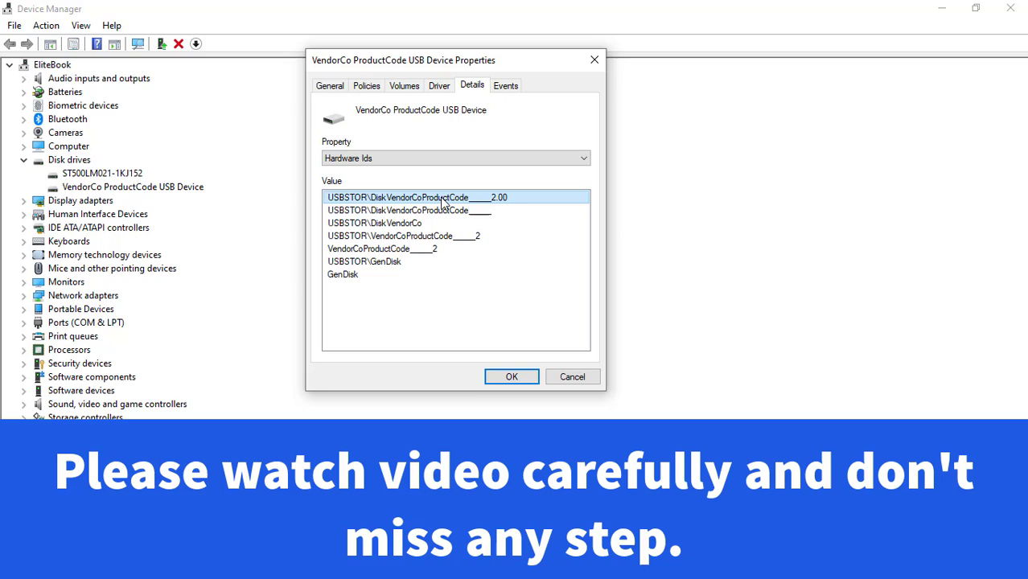
Show the USB device's Class Guid, select the value and close the properties without changes
click(505, 157)
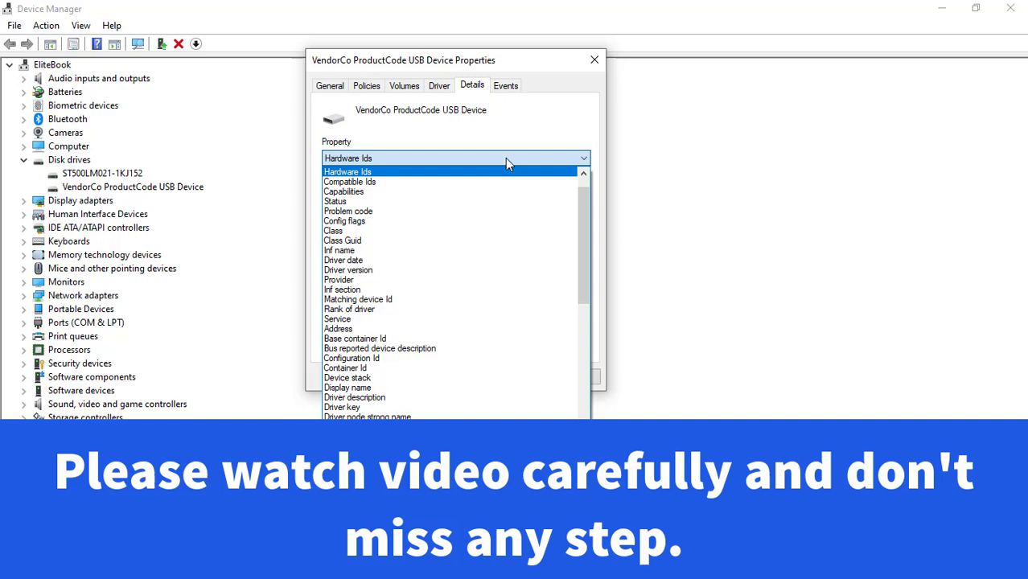
click(386, 241)
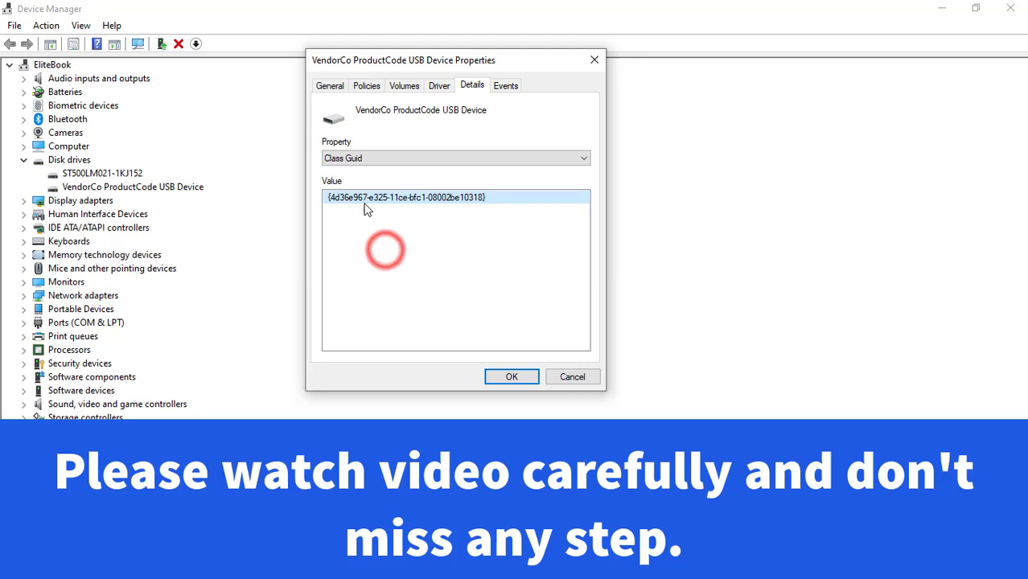
click(360, 202)
click(374, 256)
click(381, 200)
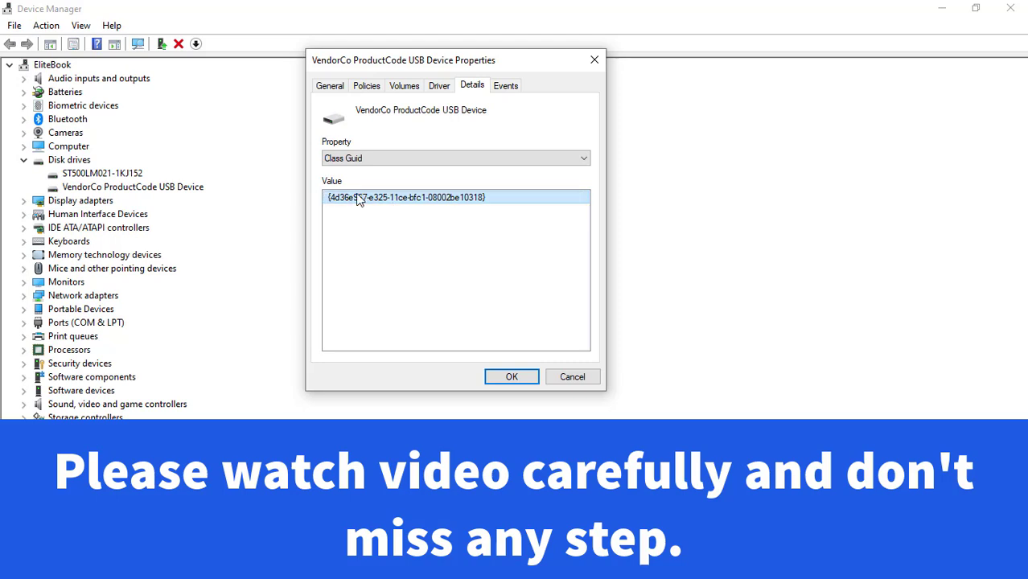
click(571, 378)
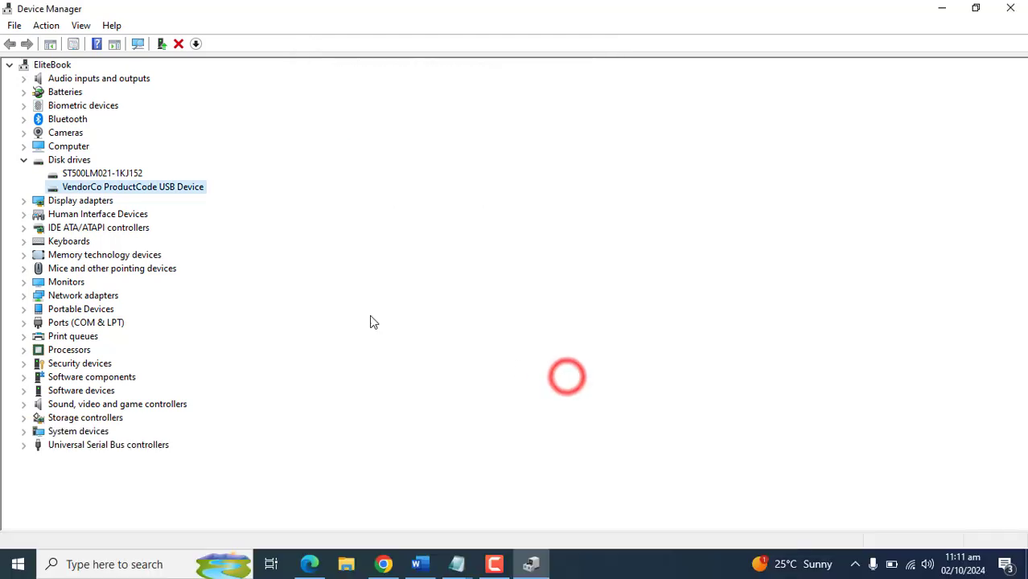
Open the properties of the ST500LM021-1KJ152 disk drive and show its Class Guid value
click(71, 159)
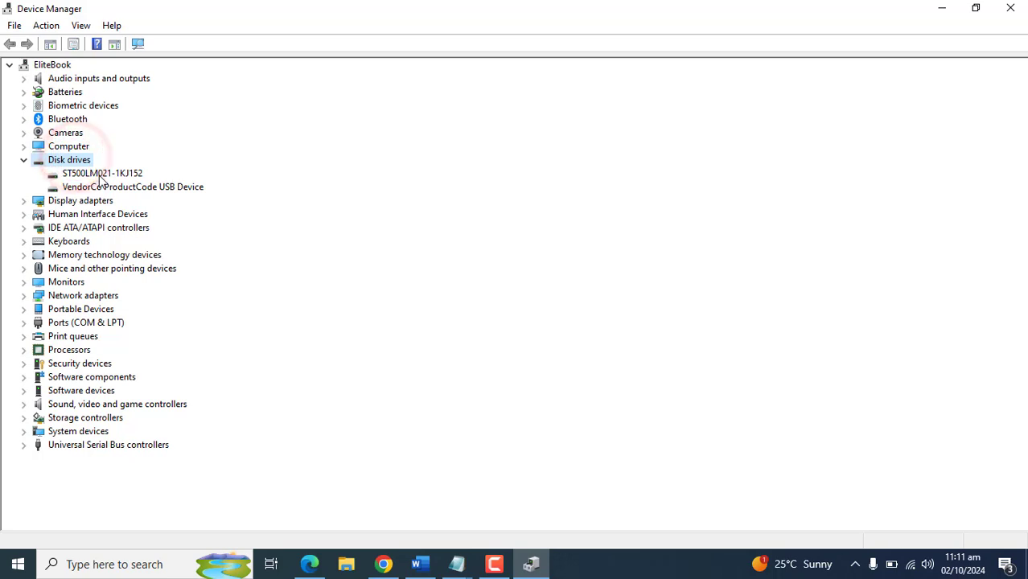
click(106, 173)
right_click(111, 175)
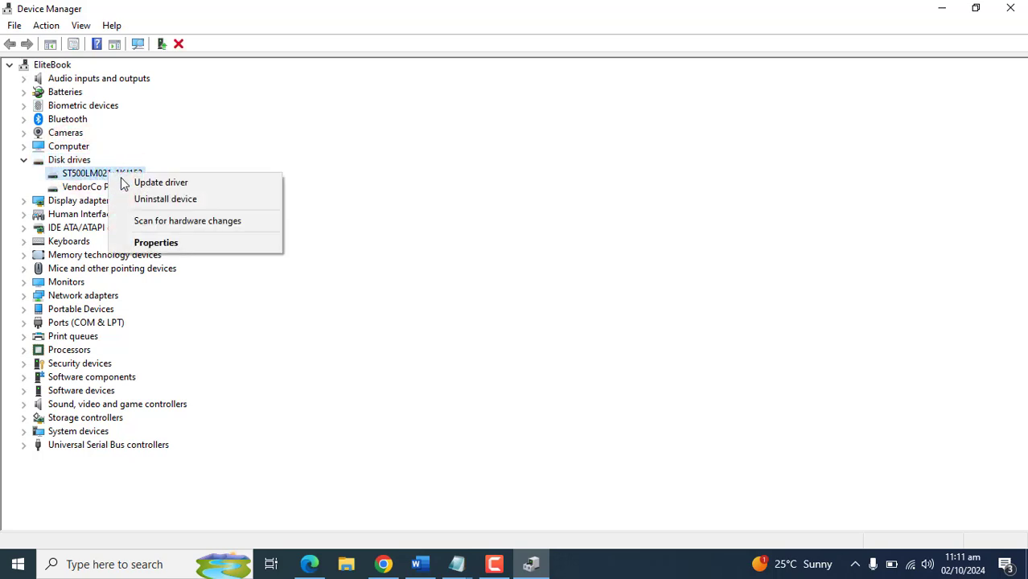
click(162, 246)
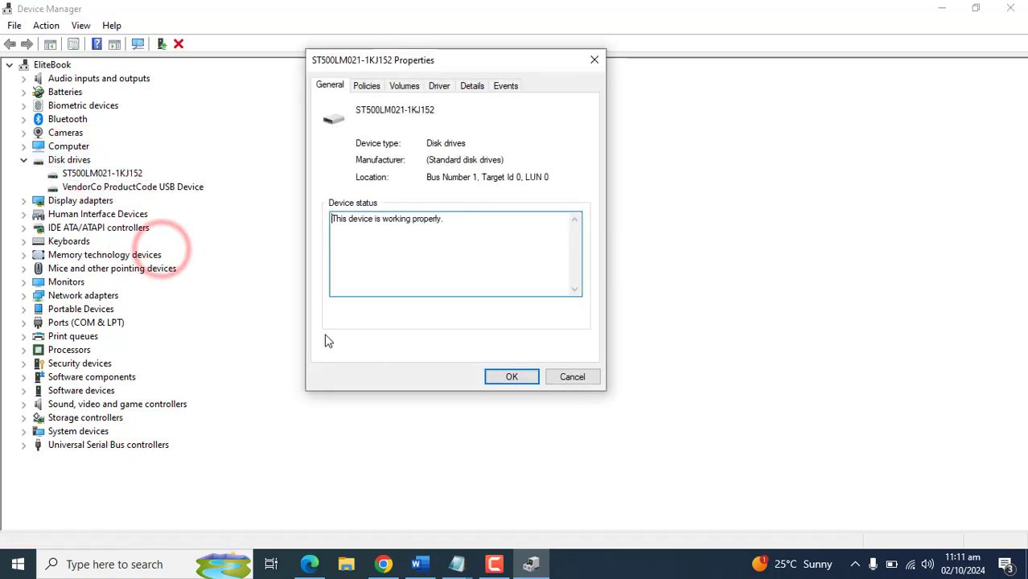
click(482, 86)
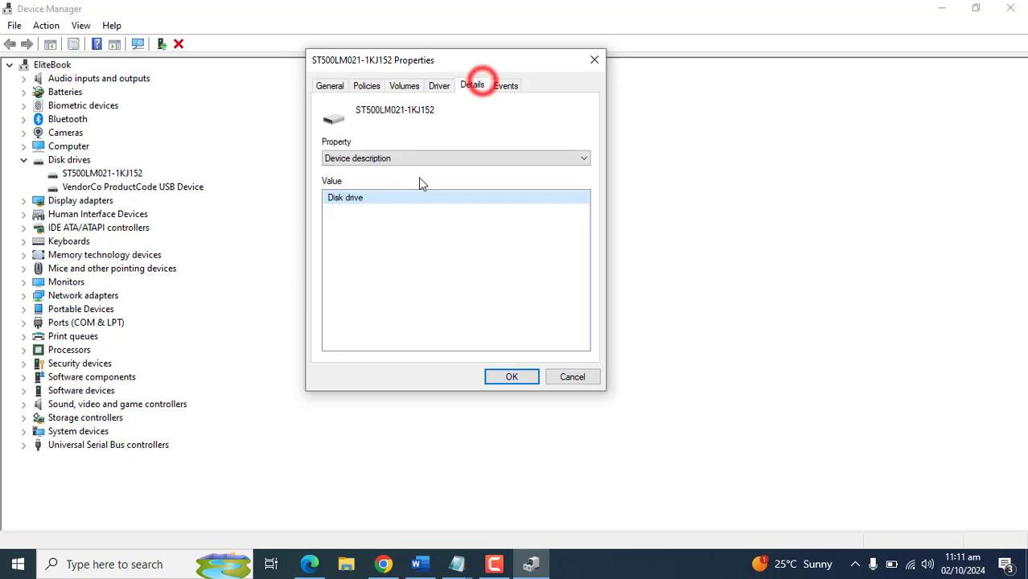
click(407, 158)
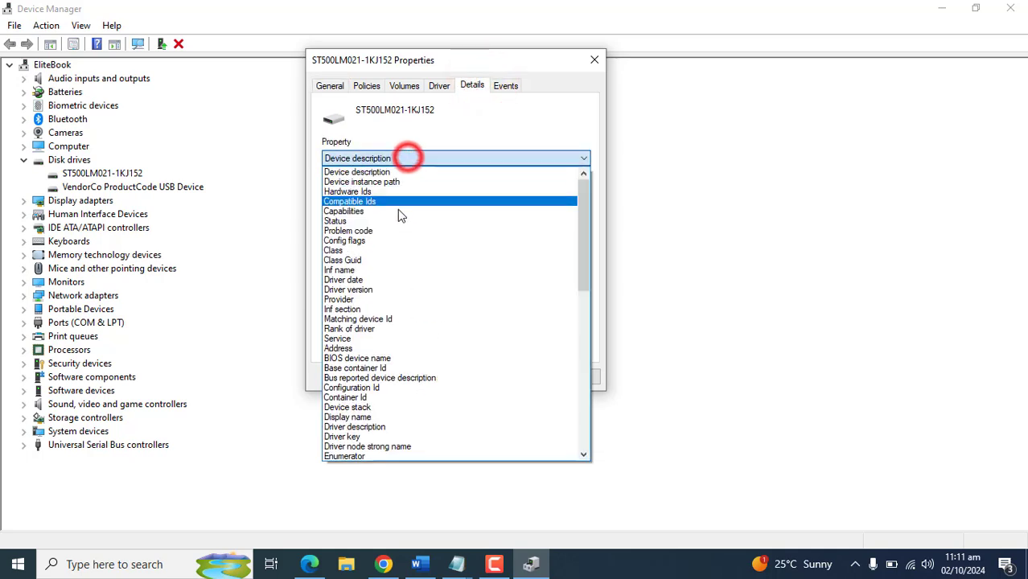
click(387, 260)
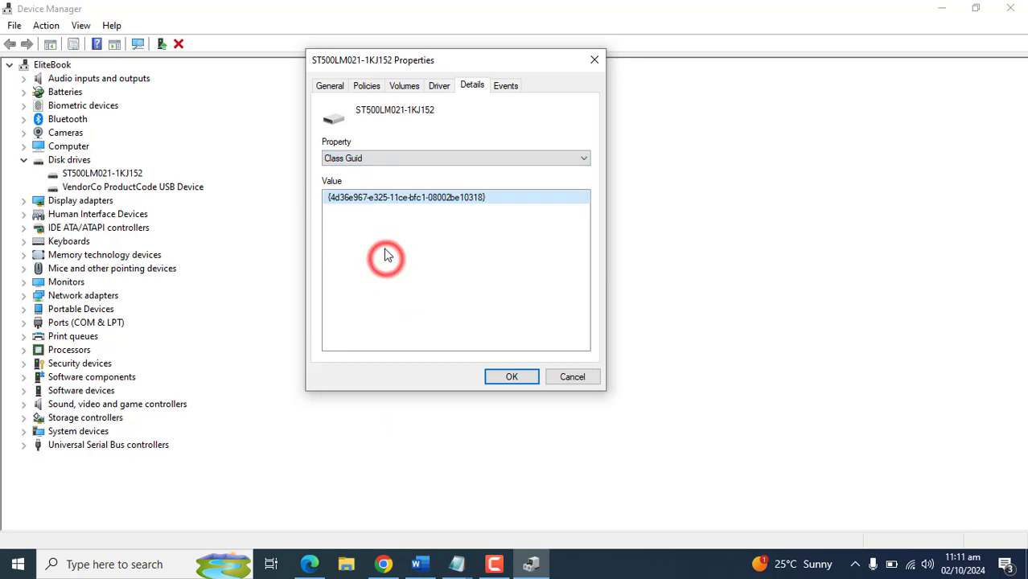
click(415, 200)
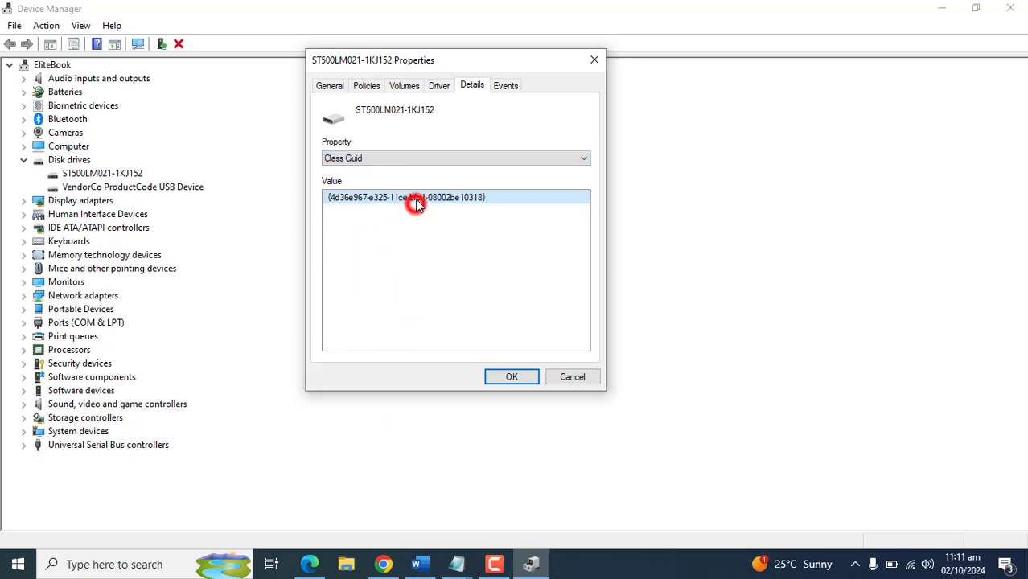
Show the Hardware Ids of the ST500LM021-1KJ152 drive, and switch the displayed property back to Class Guid
click(456, 157)
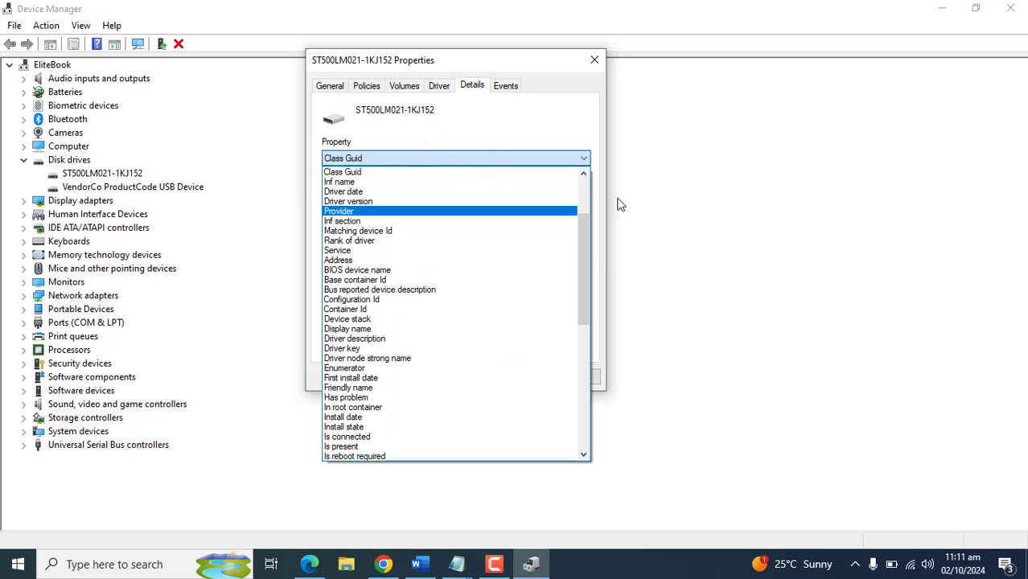
click(583, 191)
click(365, 193)
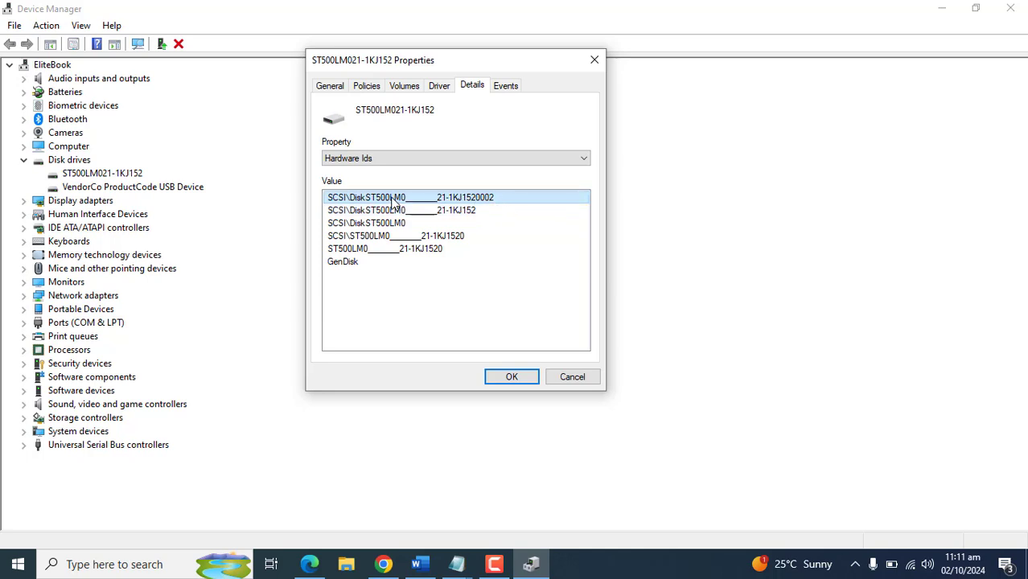
click(415, 159)
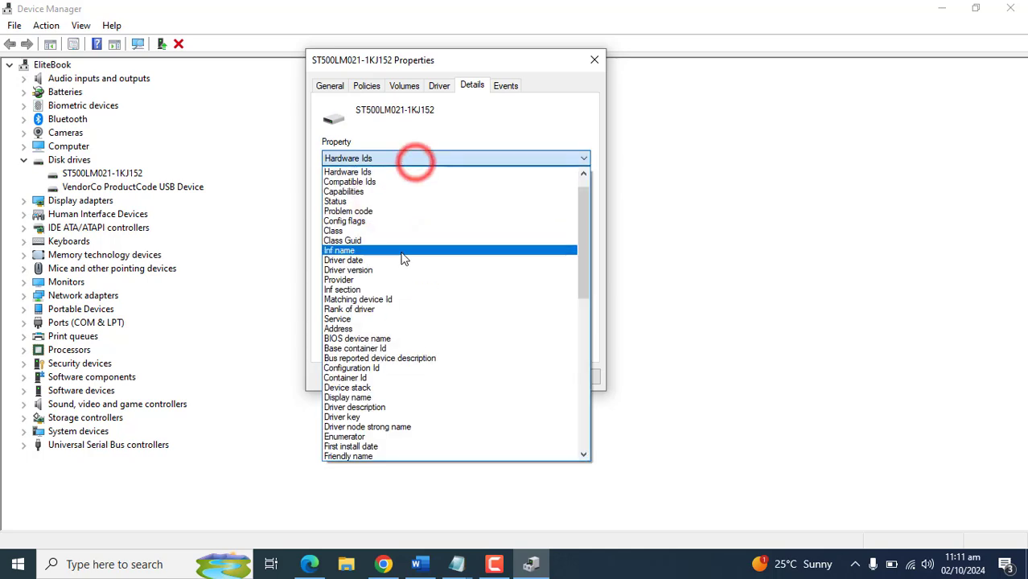
click(402, 241)
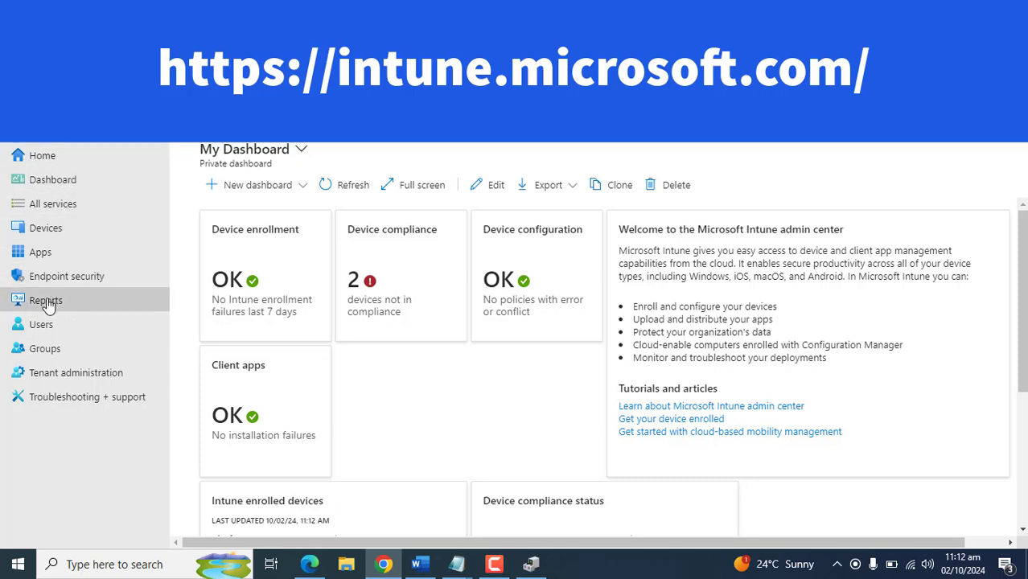
In the Microsoft Intune admin center, open the Configuration policies page for devices
click(55, 231)
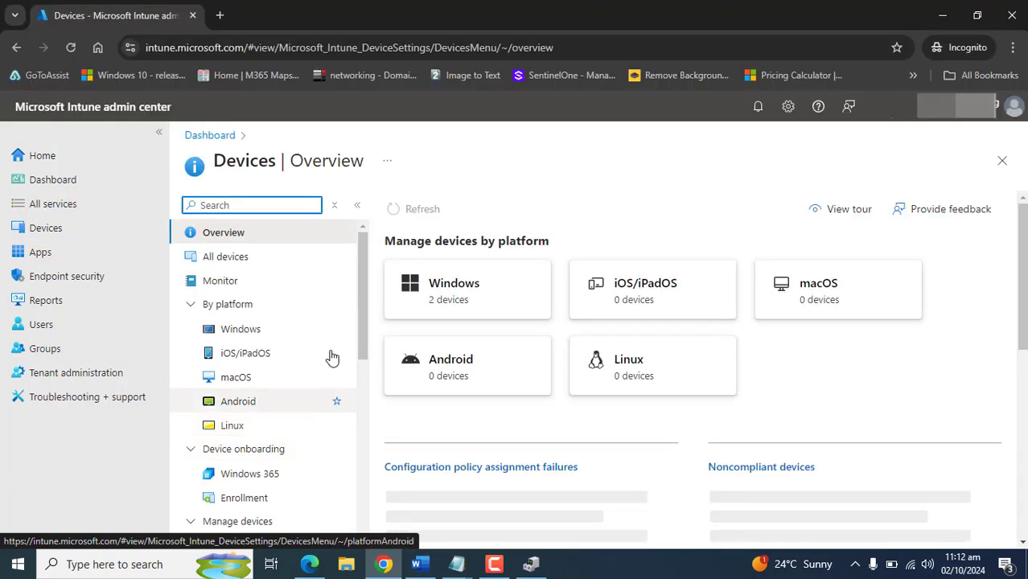
drag(364, 245, 346, 349)
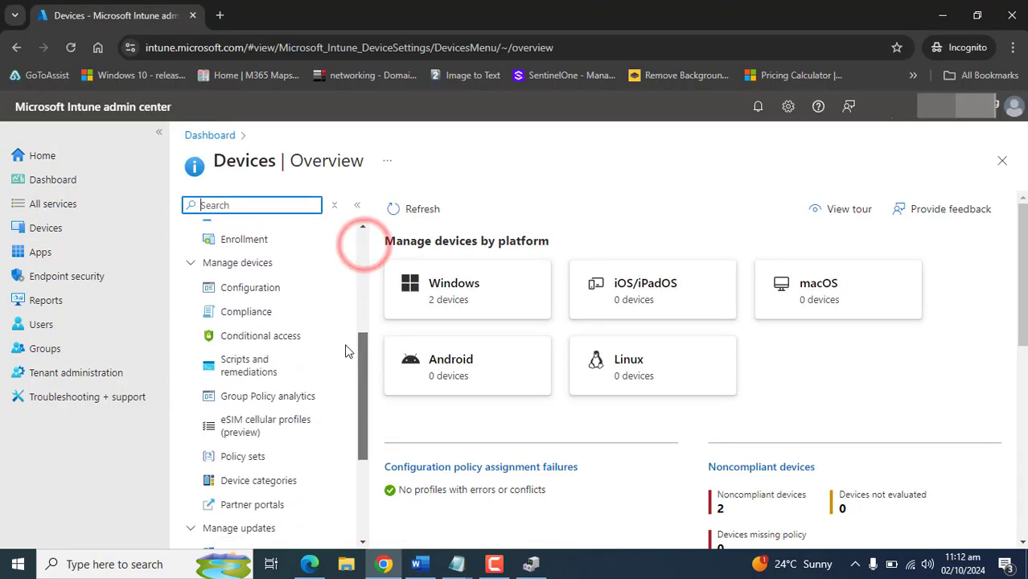
click(251, 287)
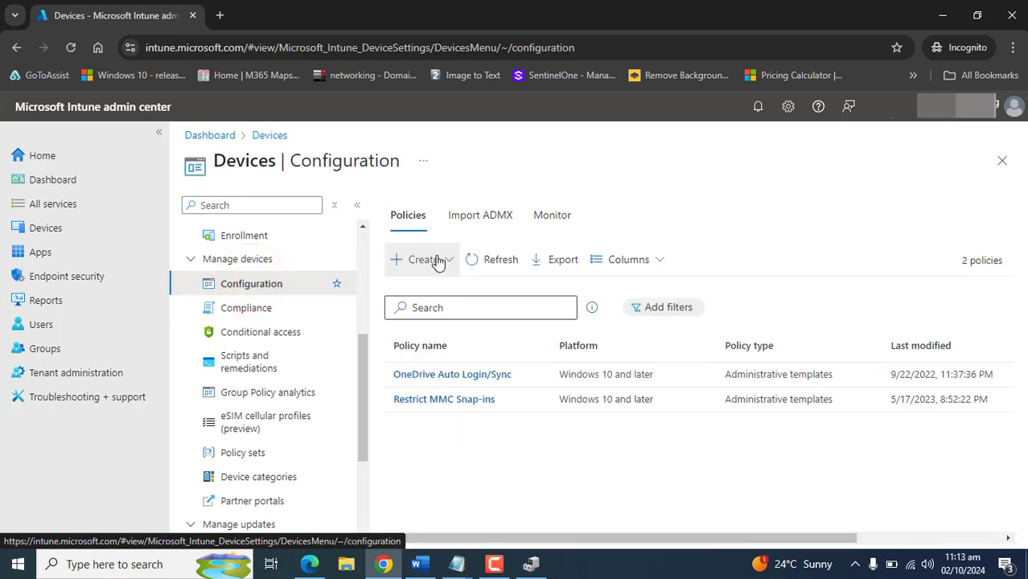
Create a new configuration policy for Windows 10 and later, using the Templates profile type and the Custom template
click(438, 263)
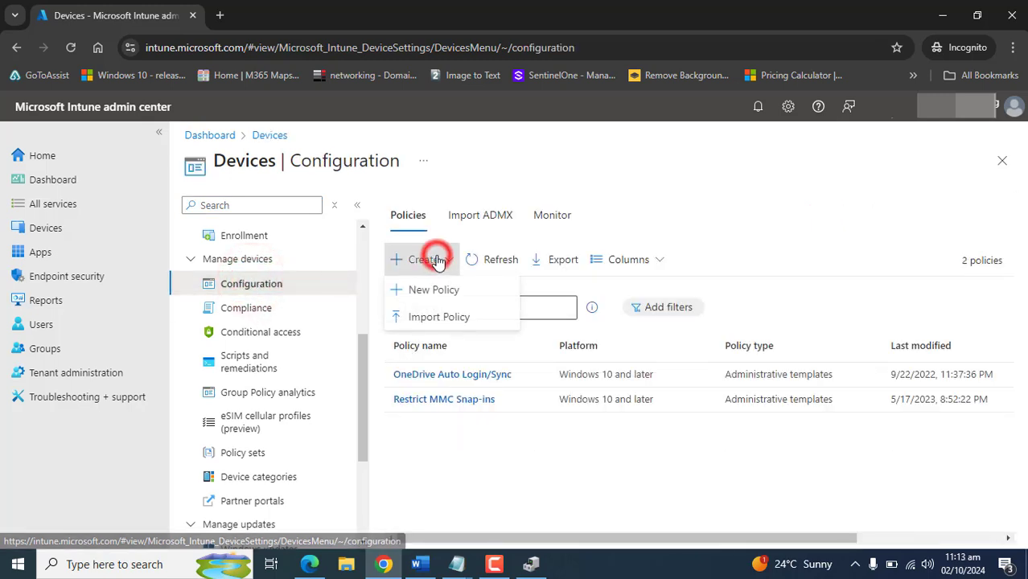
click(432, 296)
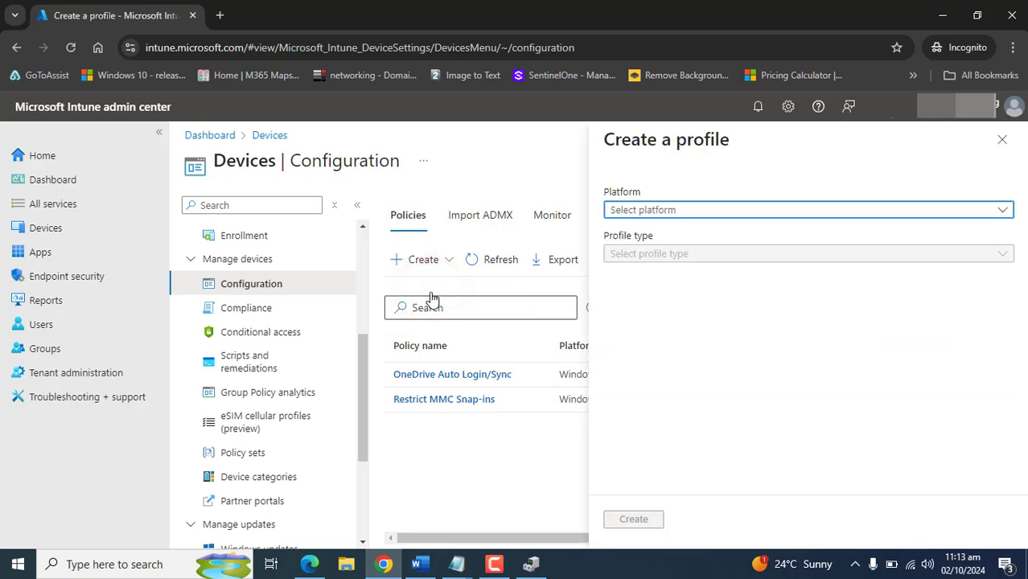
click(665, 210)
click(664, 354)
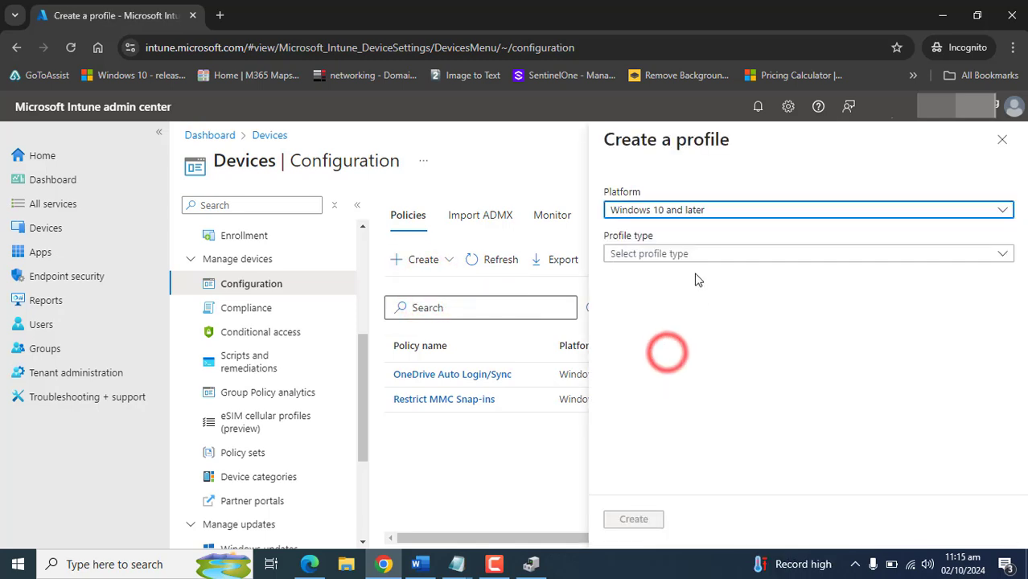
click(708, 254)
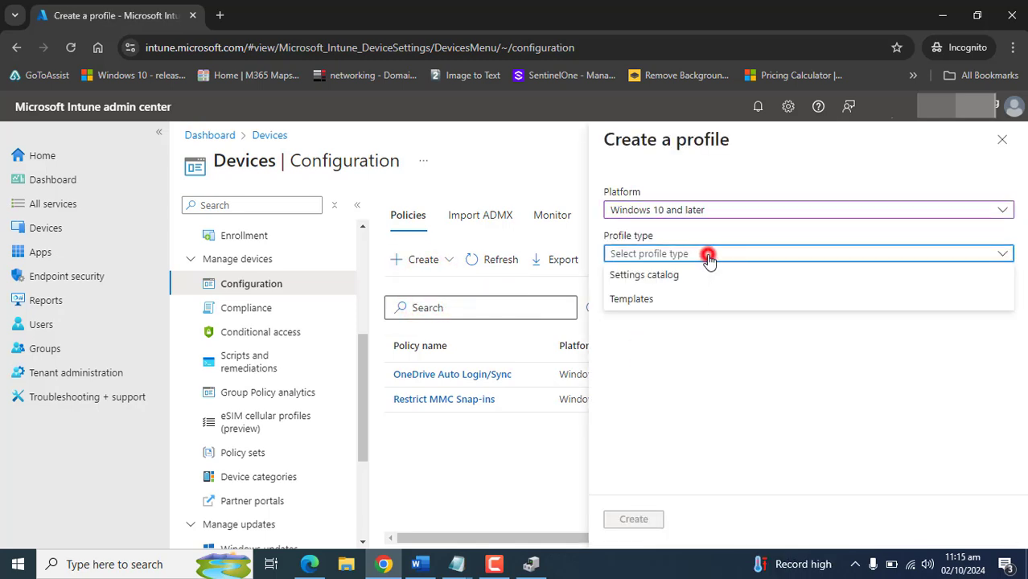
click(634, 297)
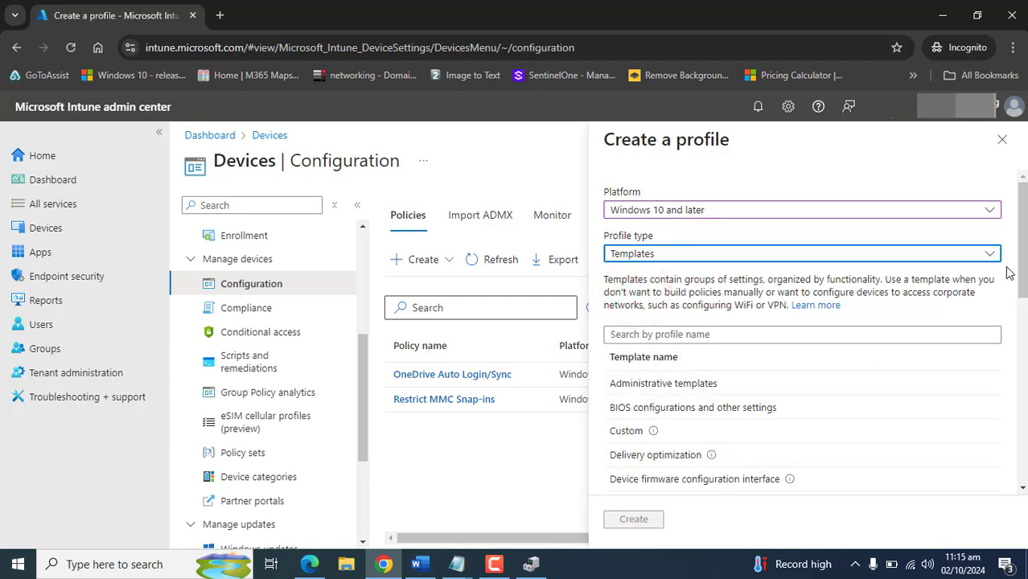
drag(1021, 254, 1024, 318)
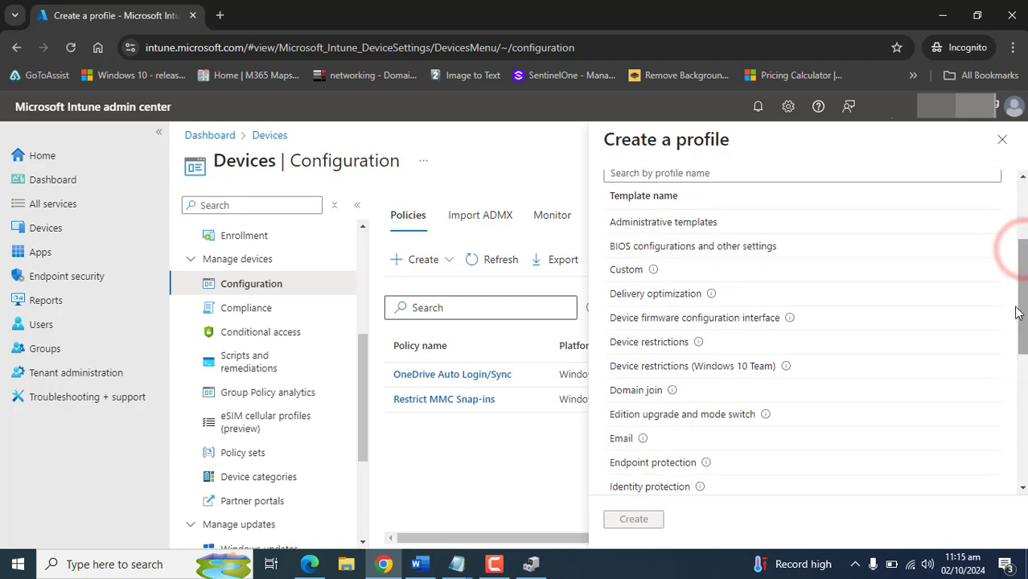
click(639, 274)
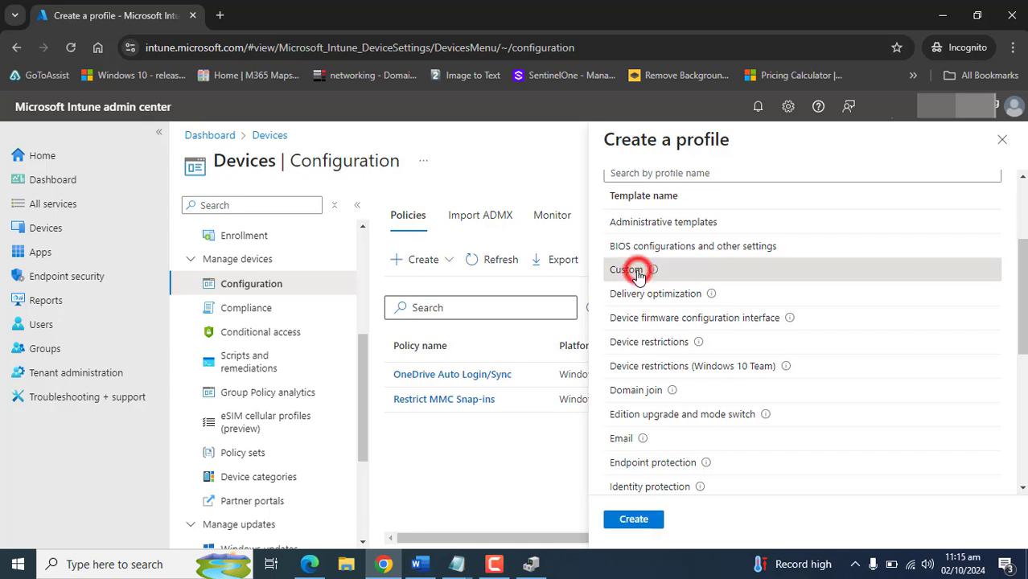
click(635, 519)
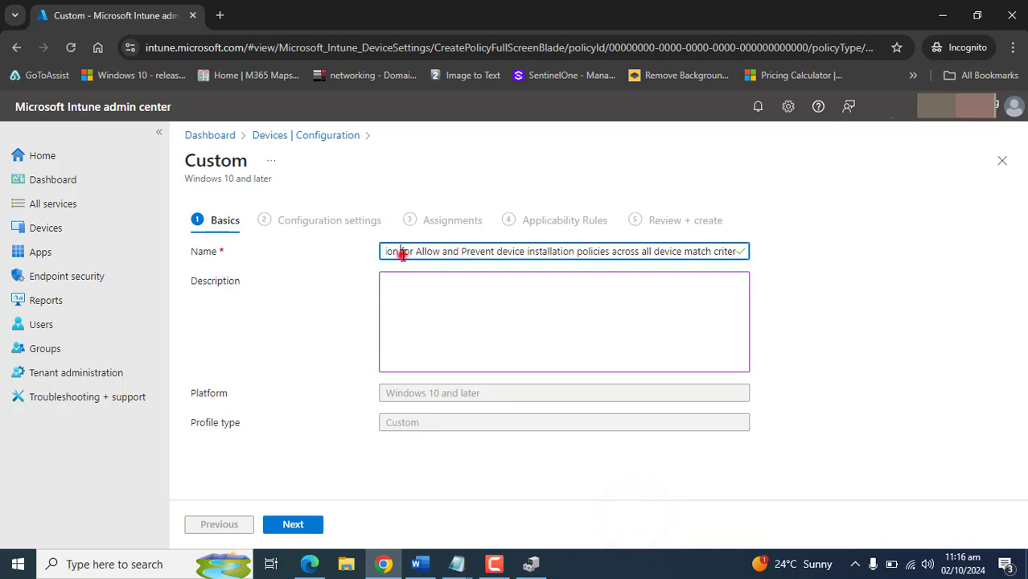
Name and describe the profile "Apply layered order of evaluation for Allow and Prevent device installation policies across all device match criteria"
click(403, 253)
key(Left)
key(Left)
key(Left)
key(Left)
key(Left)
key(Left)
key(Left)
key(Left)
key(Left)
key(Left)
key(Left)
key(Left)
key(Left)
key(Left)
key(Left)
key(Left)
key(Left)
key(Left)
key(Left)
key(Left)
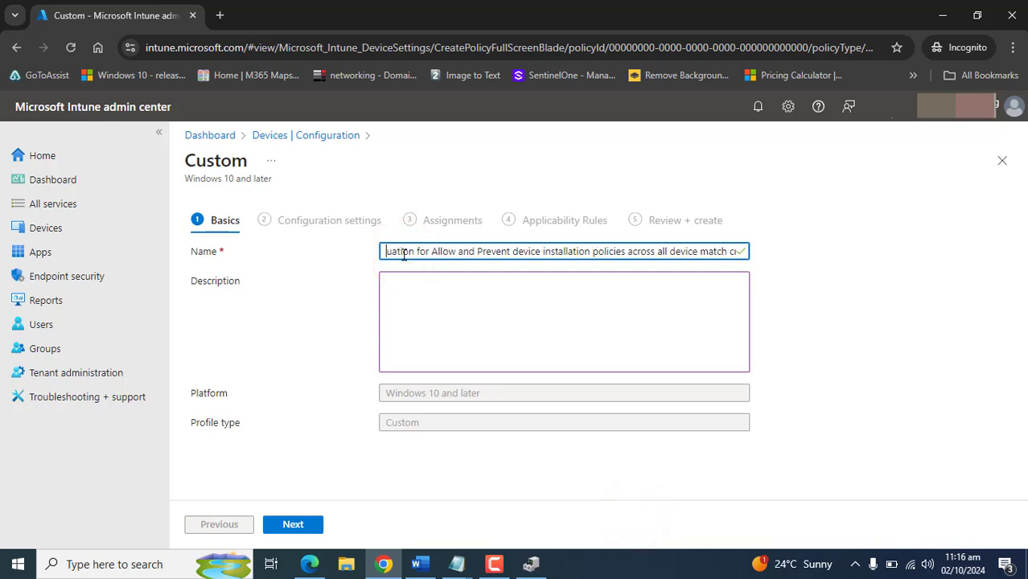
key(Left)
key(Left)
key(Left)
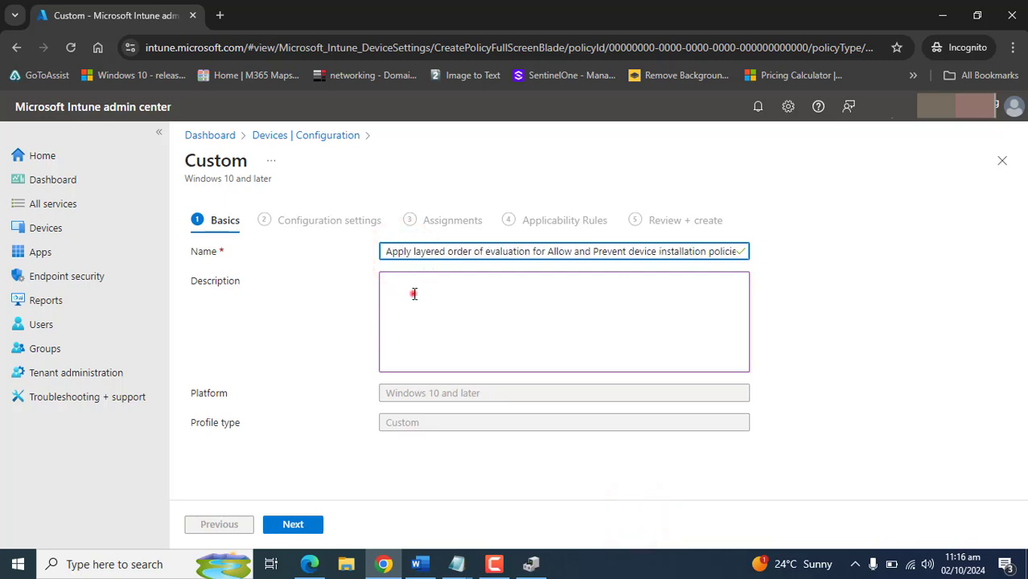
click(413, 293)
text(Apply layered order of evaluation for Allow and Prevent device installation policies across all device match criteria)
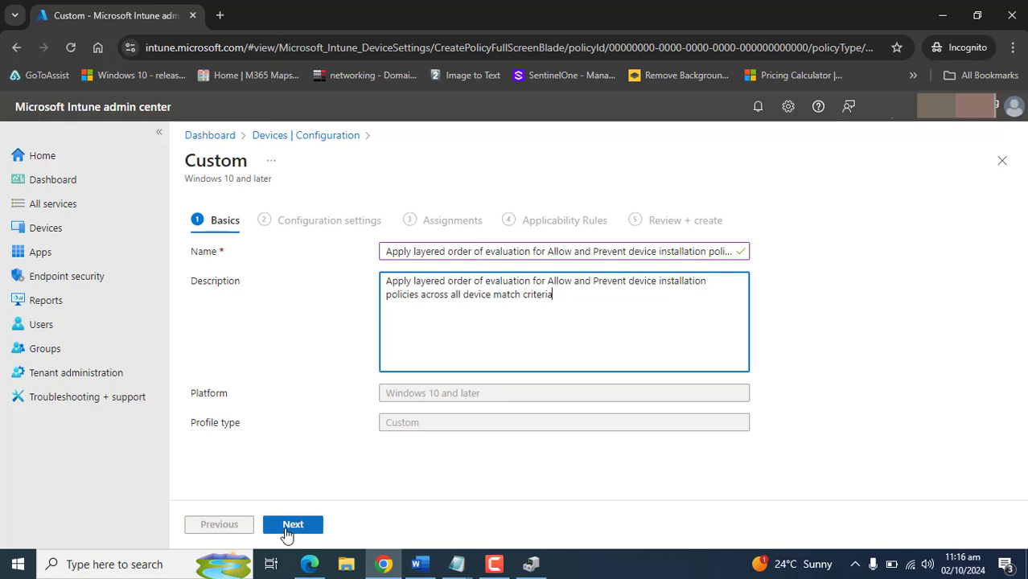
Start an OMA-URI row named and described "Apply layered order of evaluation for Allow and Prevent device installation policies across all device match criteria"
click(291, 524)
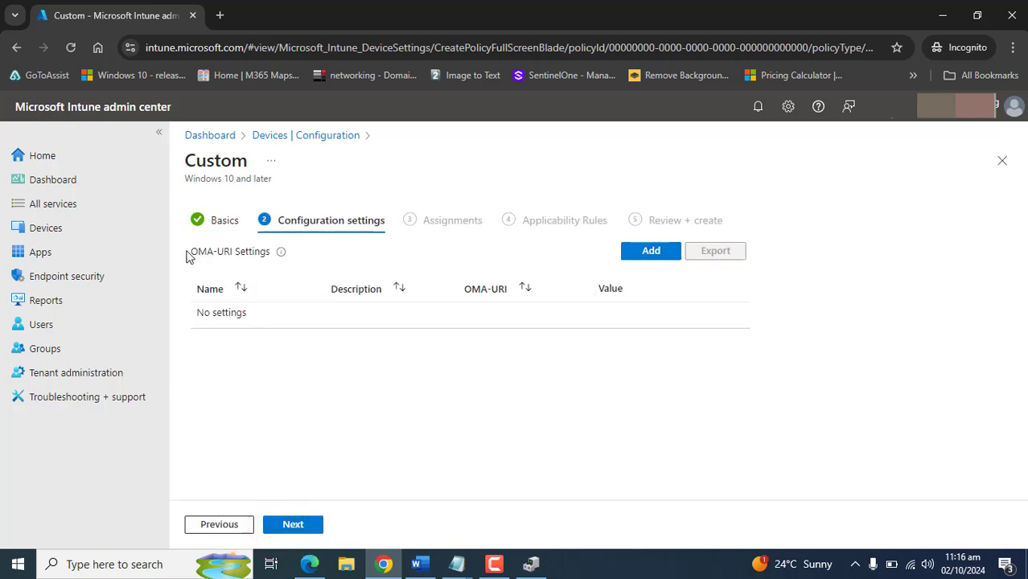
drag(197, 253, 262, 268)
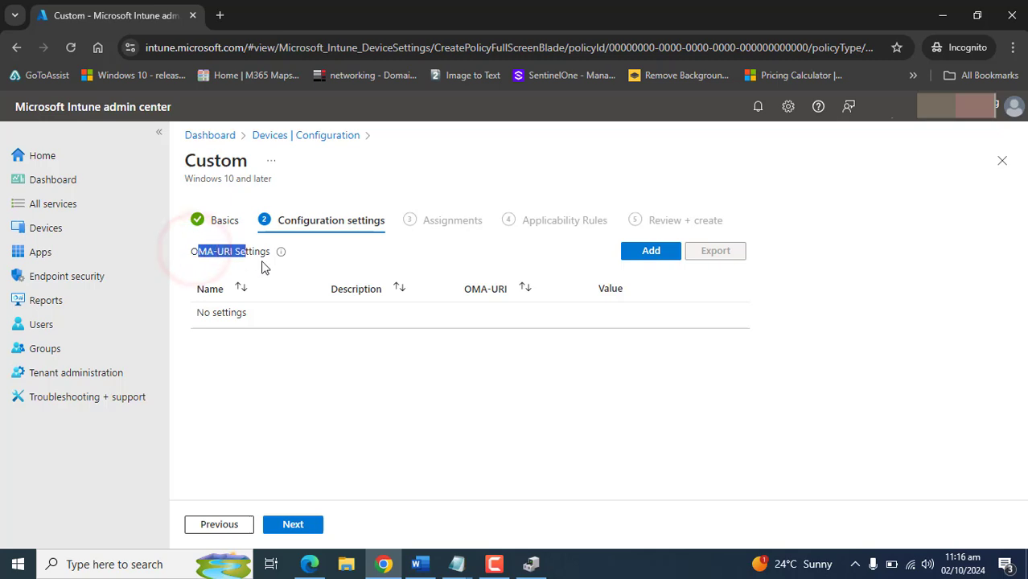
click(322, 271)
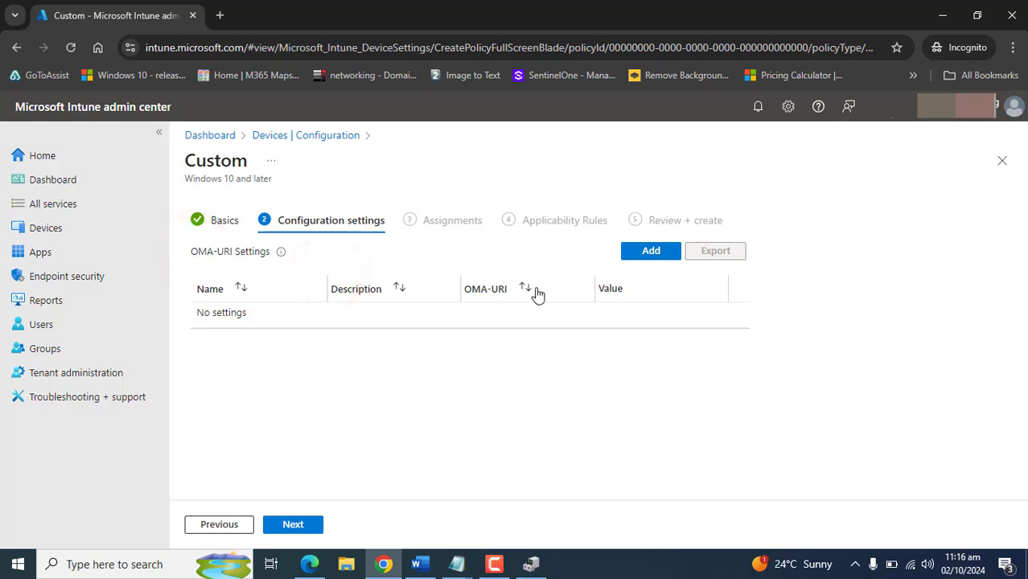
click(644, 253)
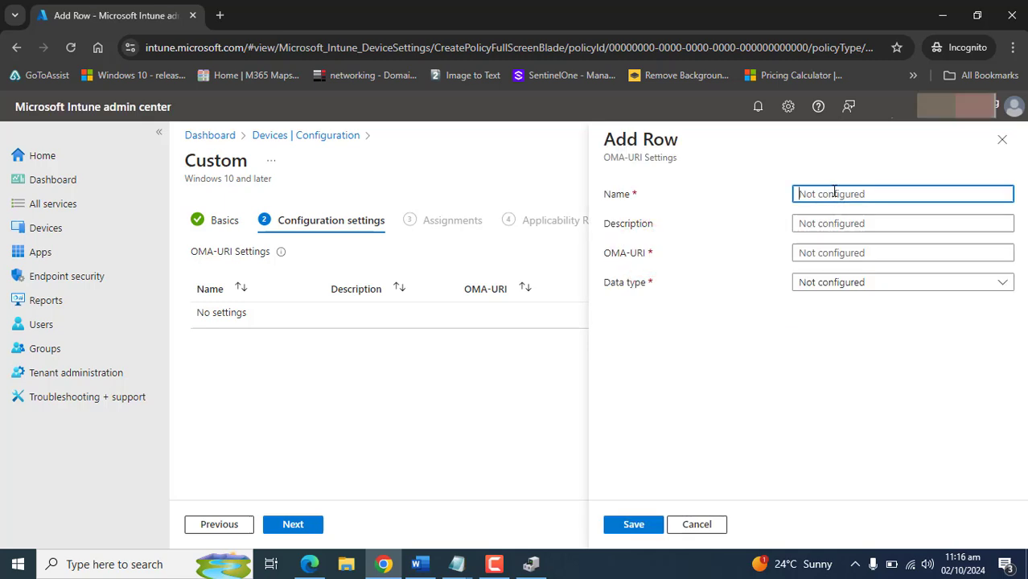
click(835, 193)
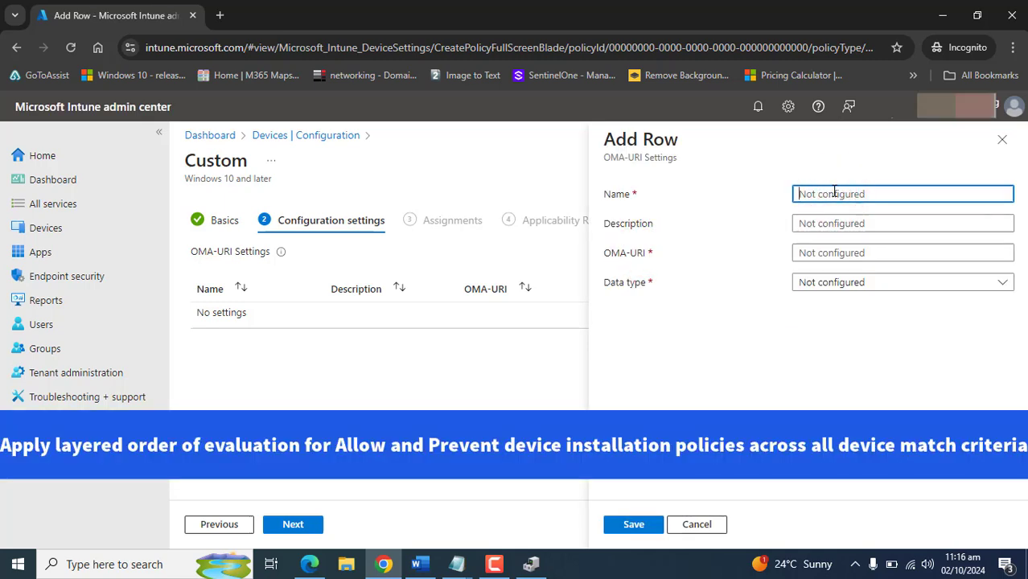
text(Apply layered order of evaluation for Allow and Prevent device installation policies across all device match criteria)
click(819, 196)
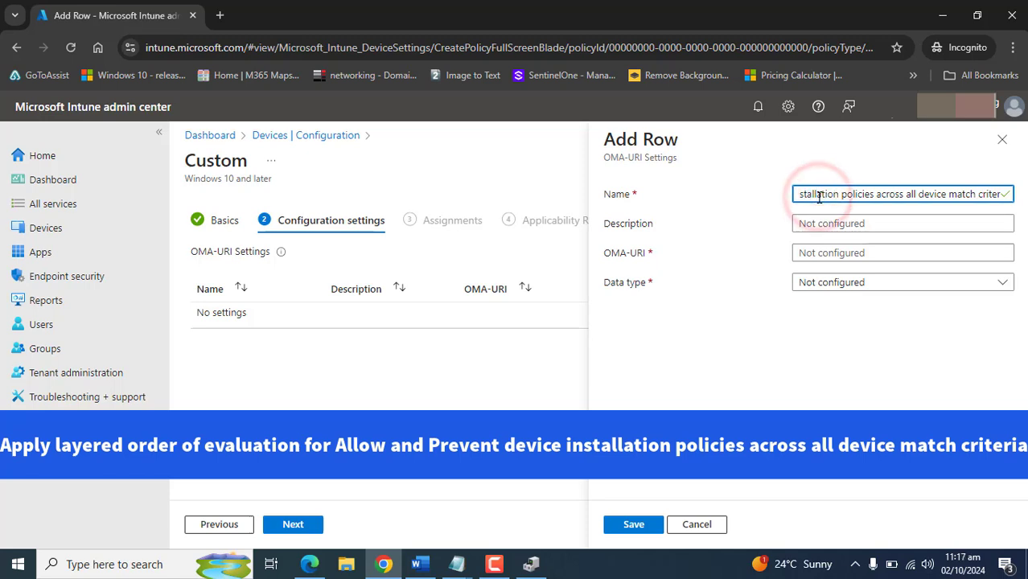
key(Left)
key(Left)
key(Left)
key(Left)
key(Left)
key(Left)
key(Left)
key(Left)
key(Left)
key(Left)
key(Left)
key(Left)
key(Left)
key(Left)
key(Left)
key(Left)
key(Left)
key(Left)
key(Left)
key(Left)
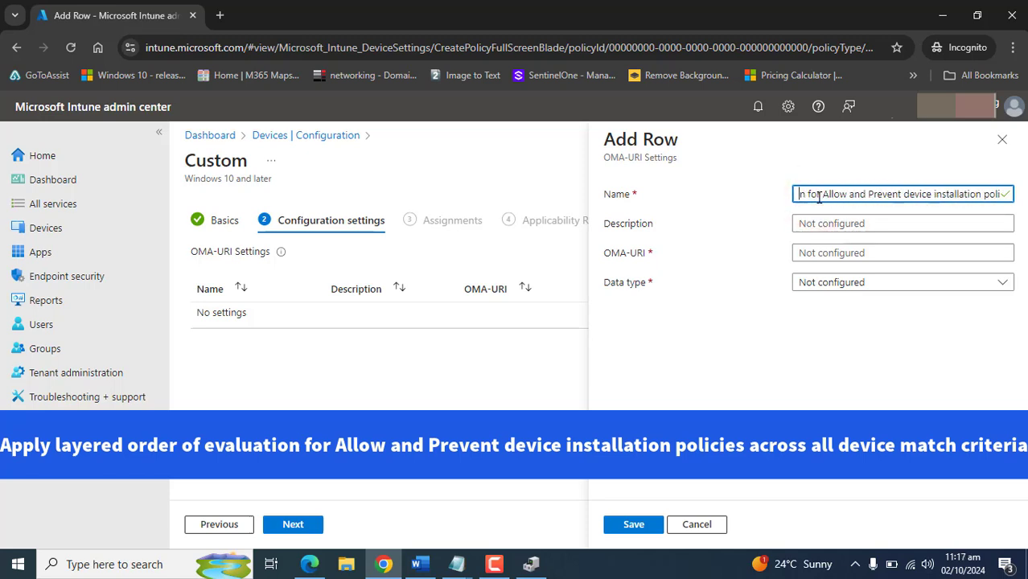
key(Left)
key(Left)
key(Left)
key(Left)
key(Left)
key(Left)
key(Left)
key(Left)
key(Left)
key(Left)
key(Left)
key(Left)
key(Left)
key(Left)
key(Left)
key(Left)
key(Left)
key(Left)
key(Left)
key(Left)
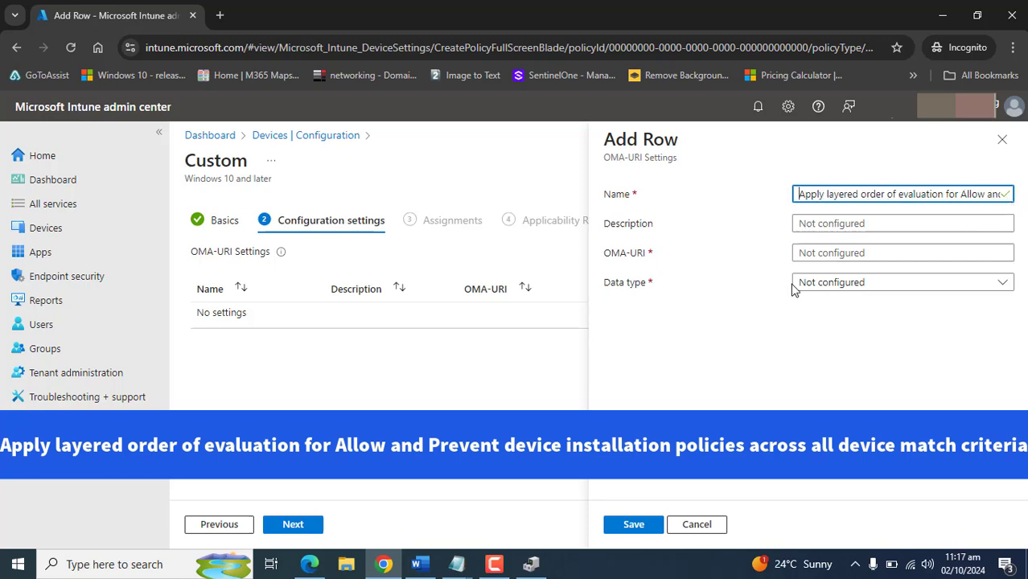
click(861, 224)
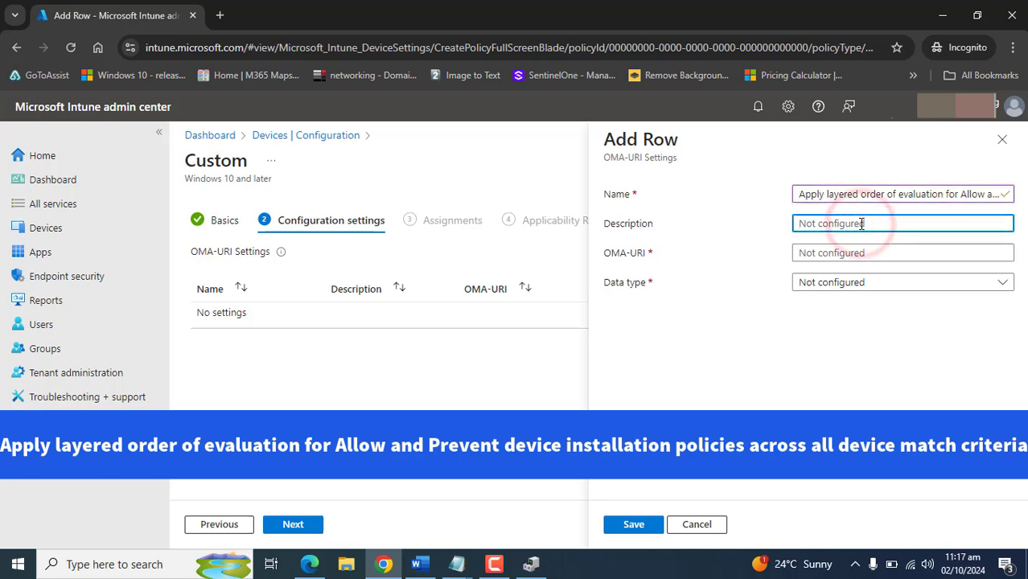
key(ctrl+v)
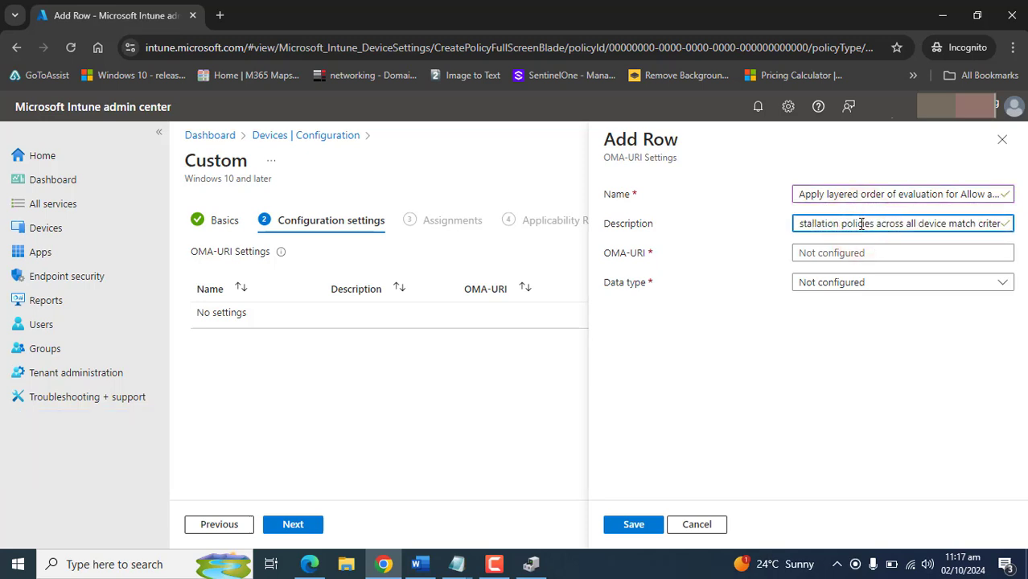
Copy "./Device/Vendor/MSFT/Policy/Config/DeviceInstallation/EnableInstallationPolicyLayering" from the Notepad note and enter it as the row's OMA-URI
key(alt+Tab)
drag(528, 48, 7, 53)
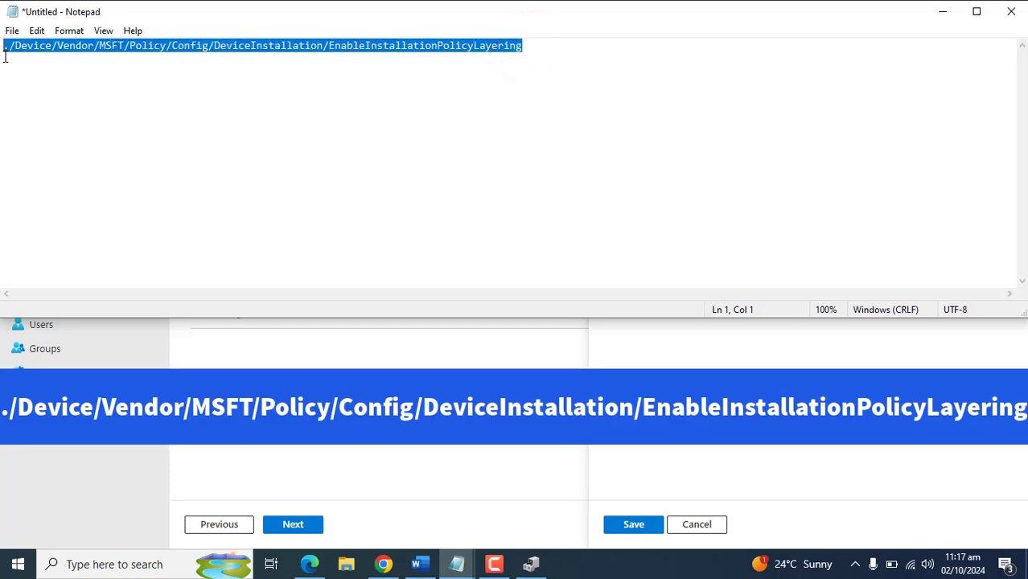
click(947, 13)
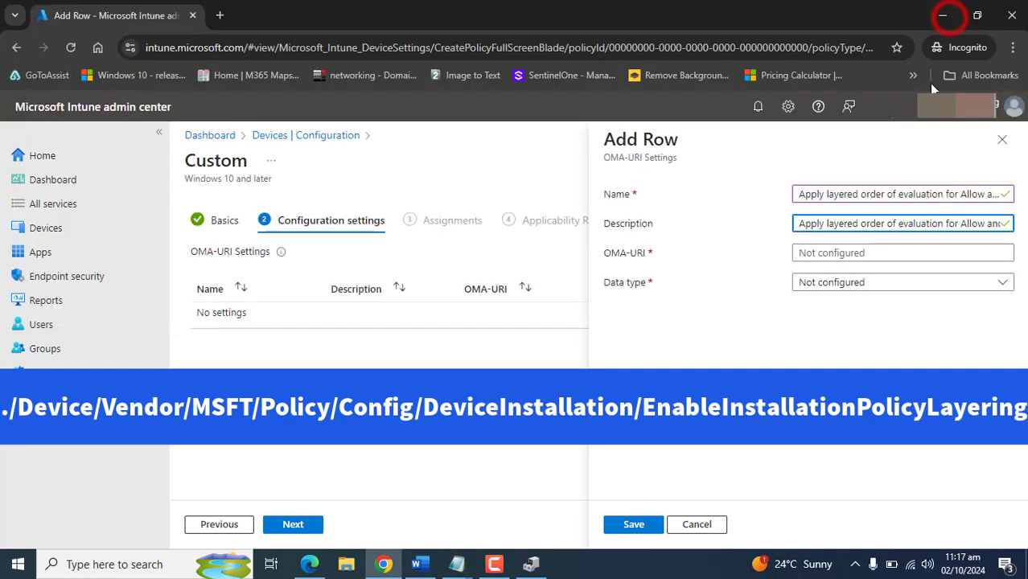
click(657, 257)
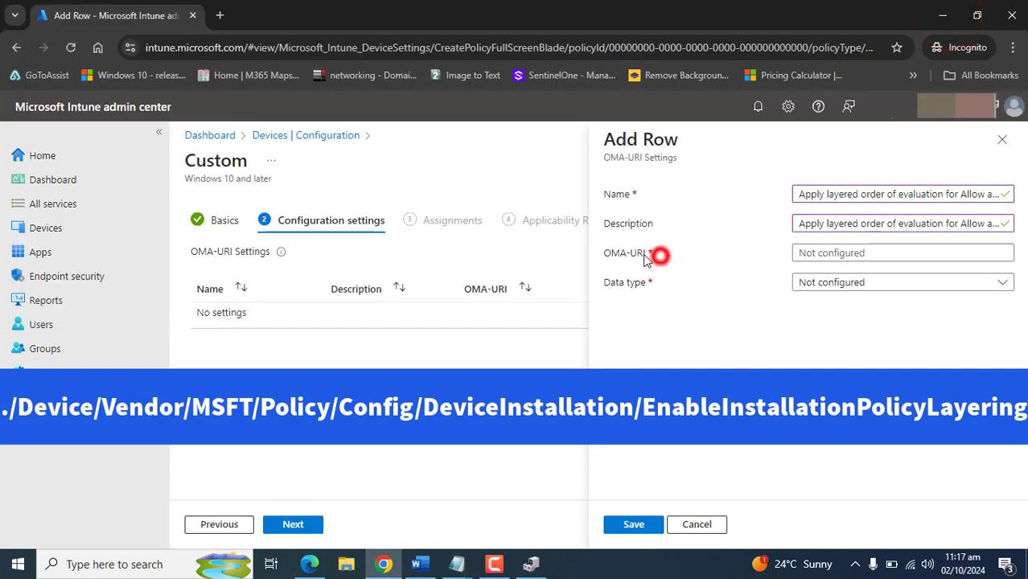
double_click(645, 258)
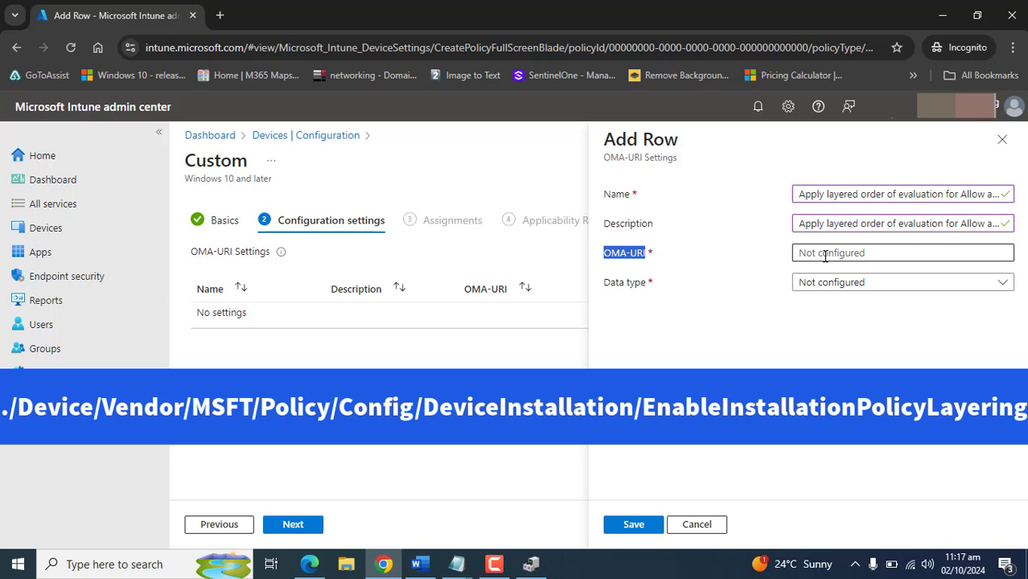
click(825, 255)
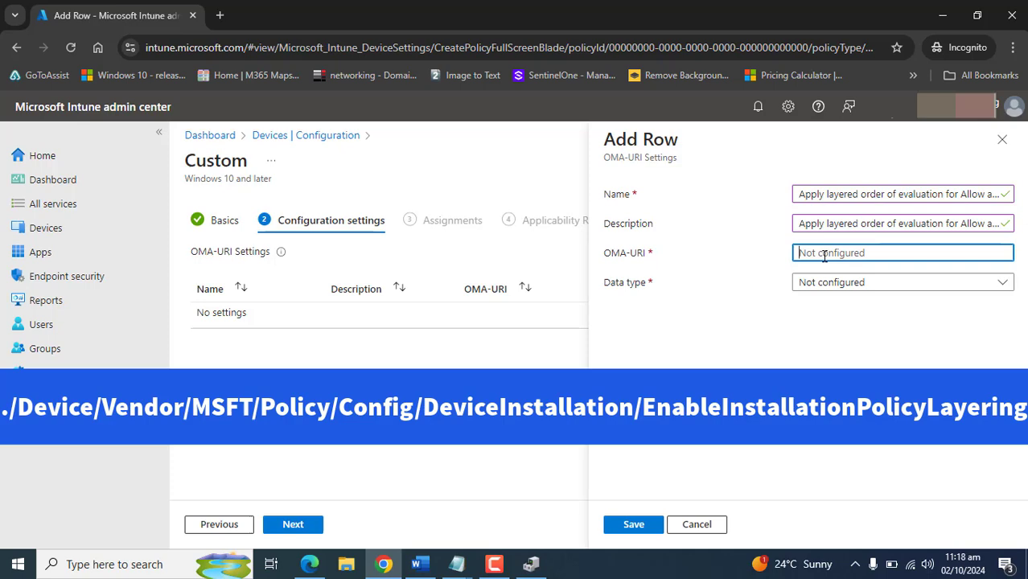
key(ctrl+v)
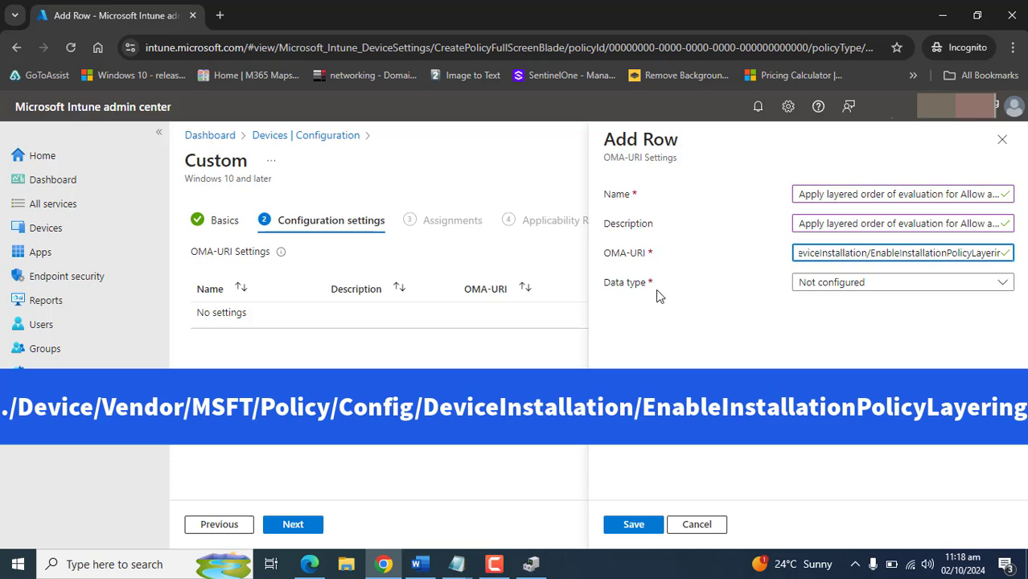
Set the row's data type to String with value <enabled/><data id="AllowDenyLayered" value="2"/>, then save it and continue to the assignments
double_click(605, 283)
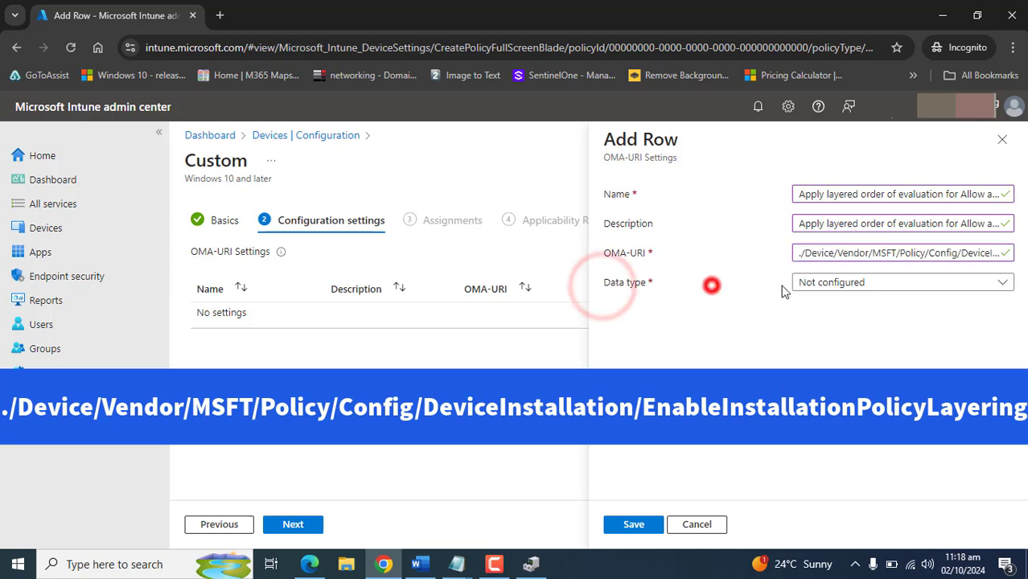
click(807, 281)
click(850, 332)
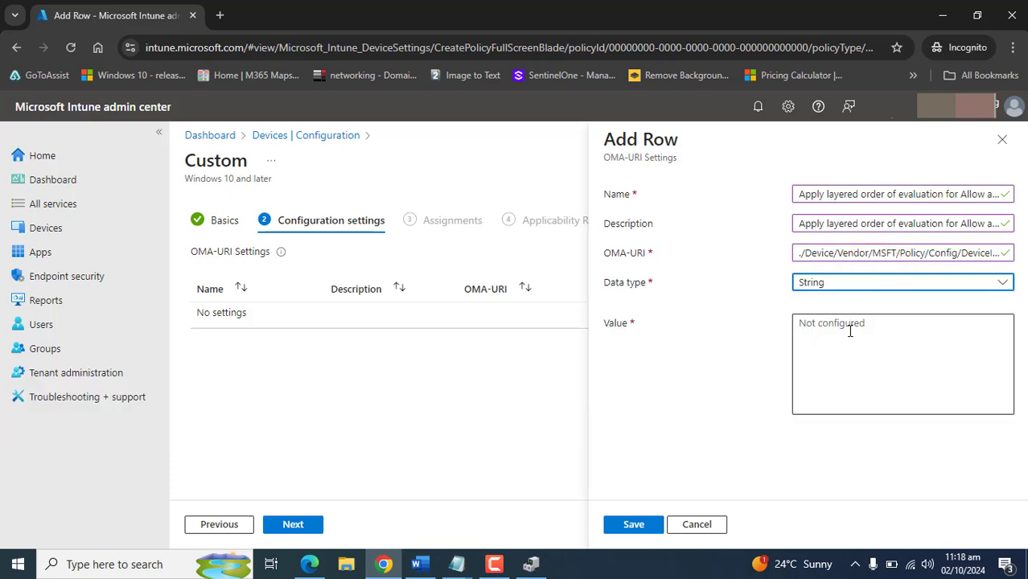
click(851, 330)
text(<enabled/><data id="AllowDenyLayered" value="1"/>)
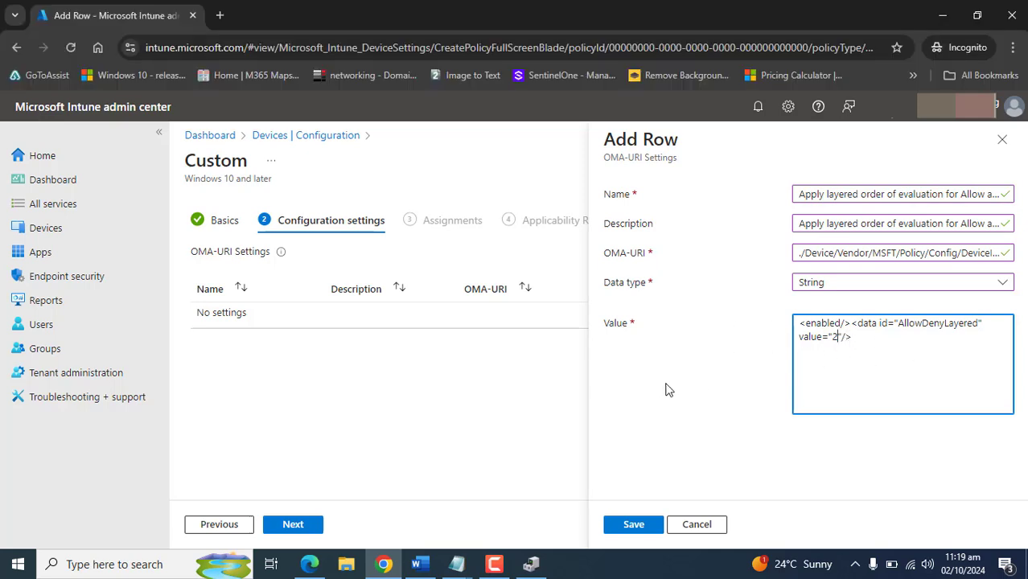
click(639, 528)
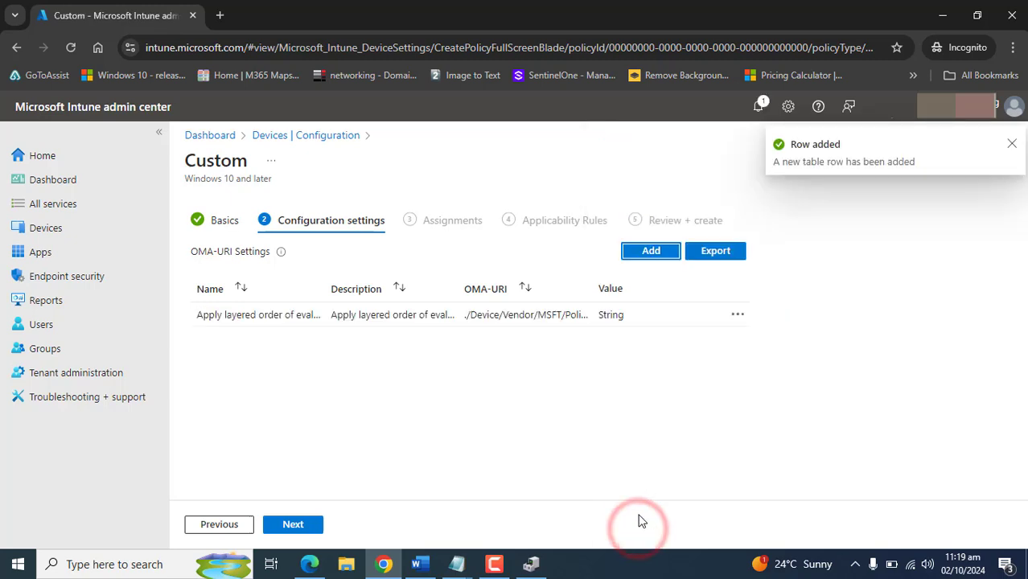
click(299, 527)
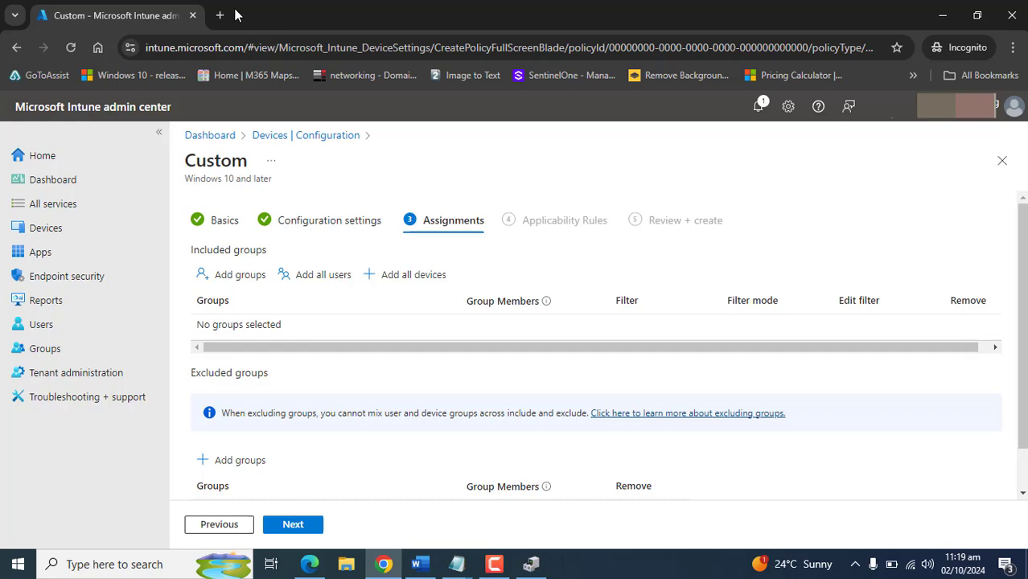
Open the Intune groups list in a second browser tab and create a security group named USB Registration
click(223, 15)
click(254, 52)
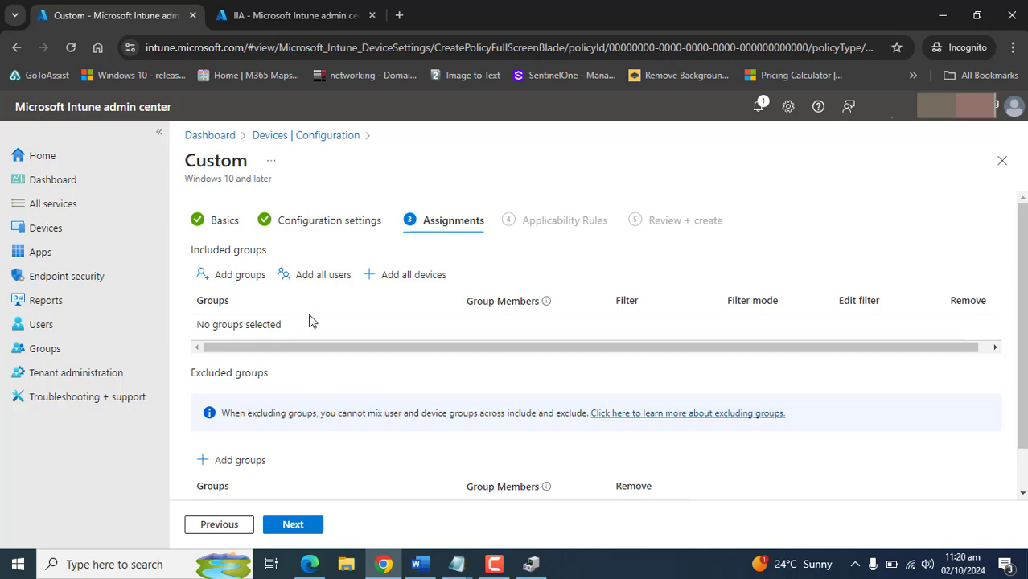
click(294, 15)
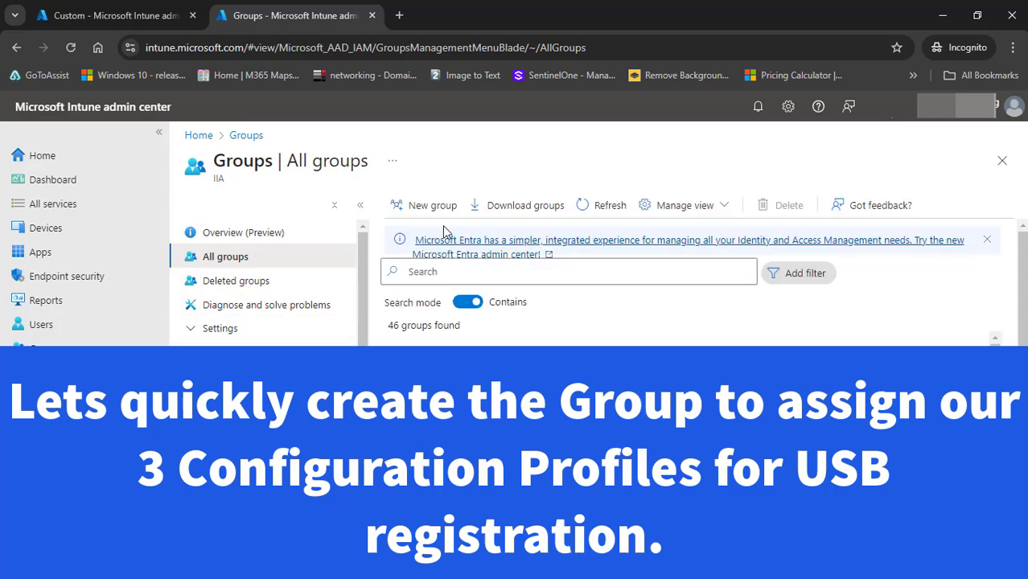
click(443, 202)
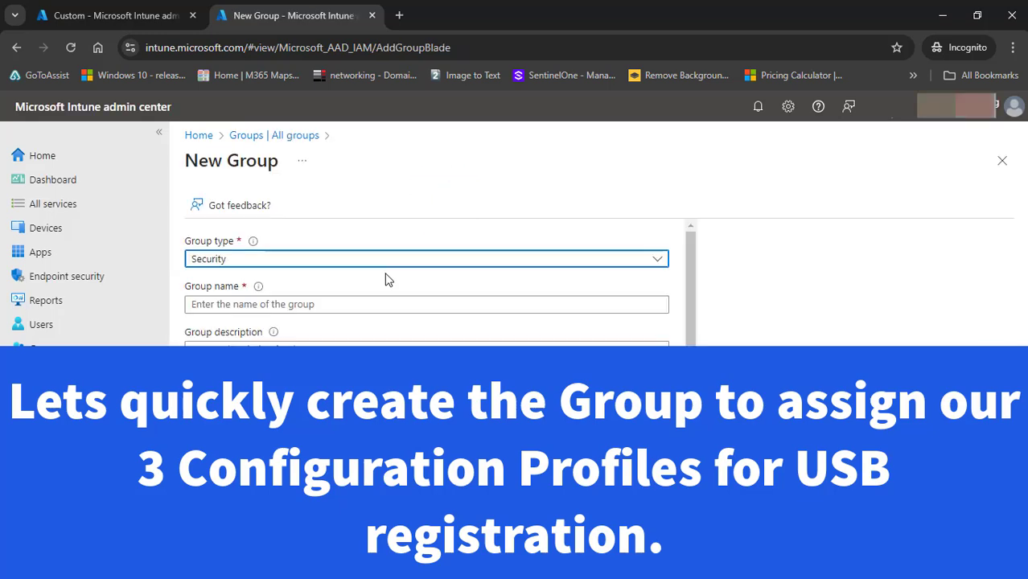
click(333, 310)
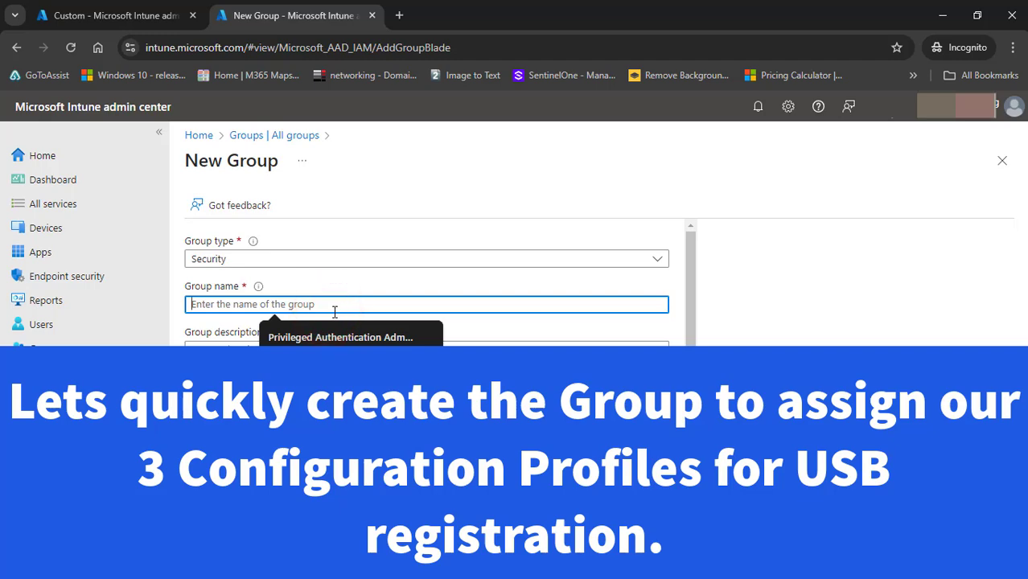
text(USB Registration)
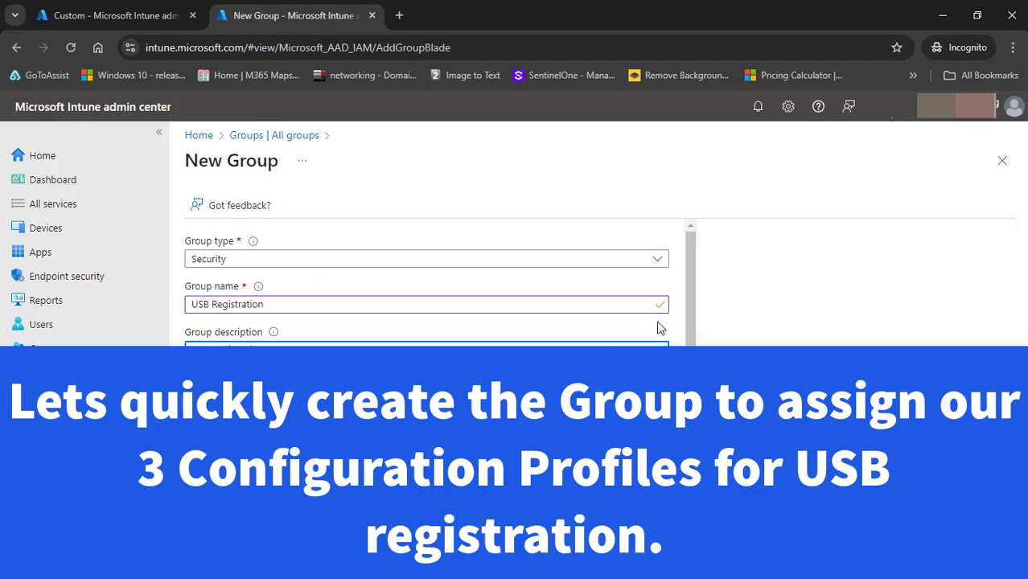
drag(693, 315, 694, 368)
click(211, 534)
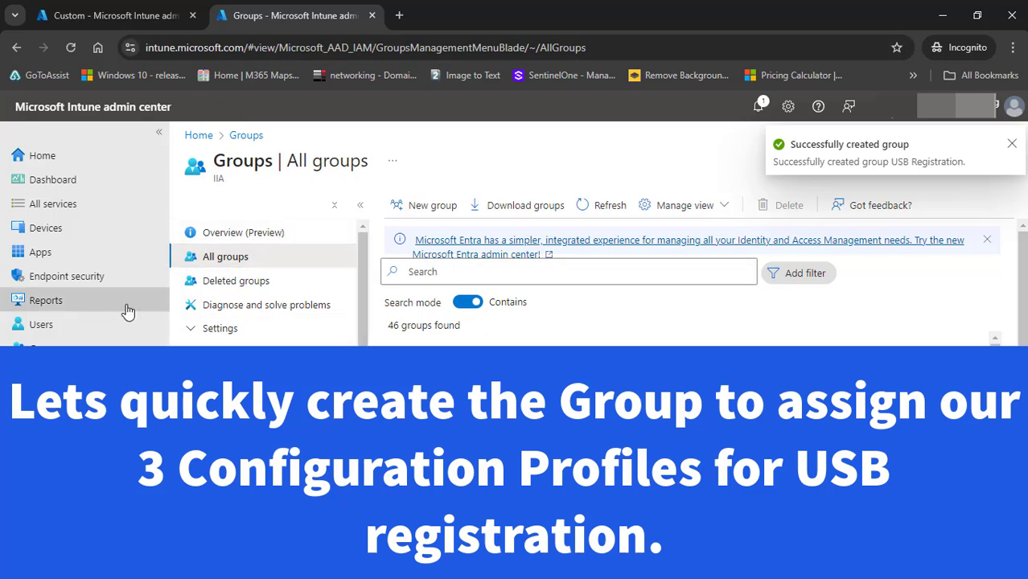
Return to the custom profile's assignments and include the USB Registration group
click(103, 18)
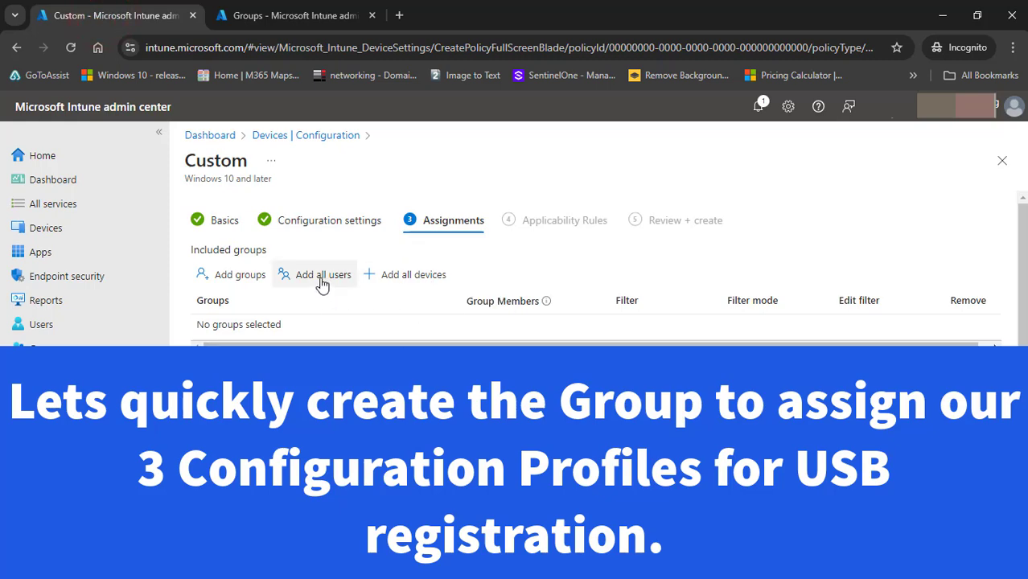
click(231, 275)
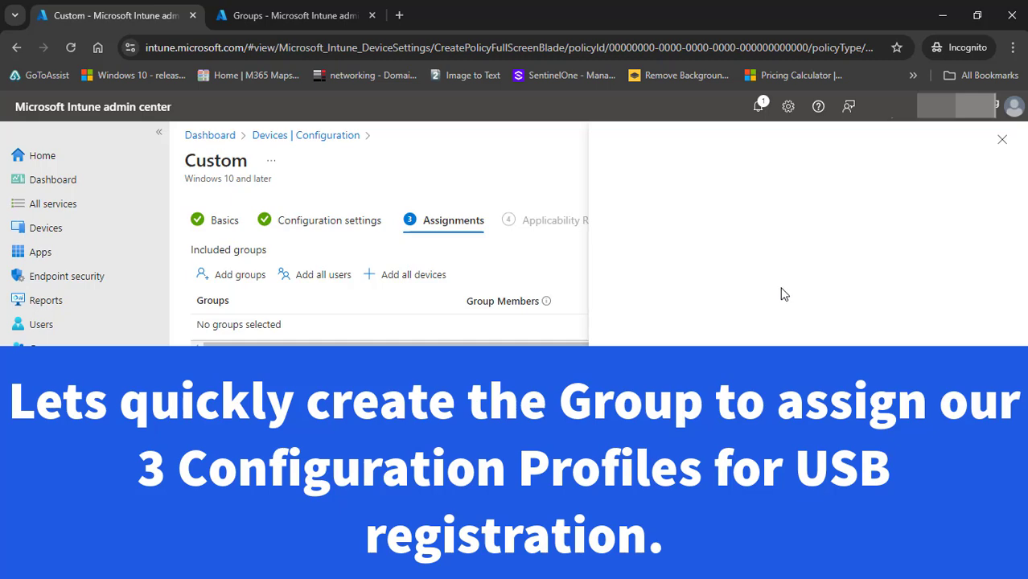
text(usb)
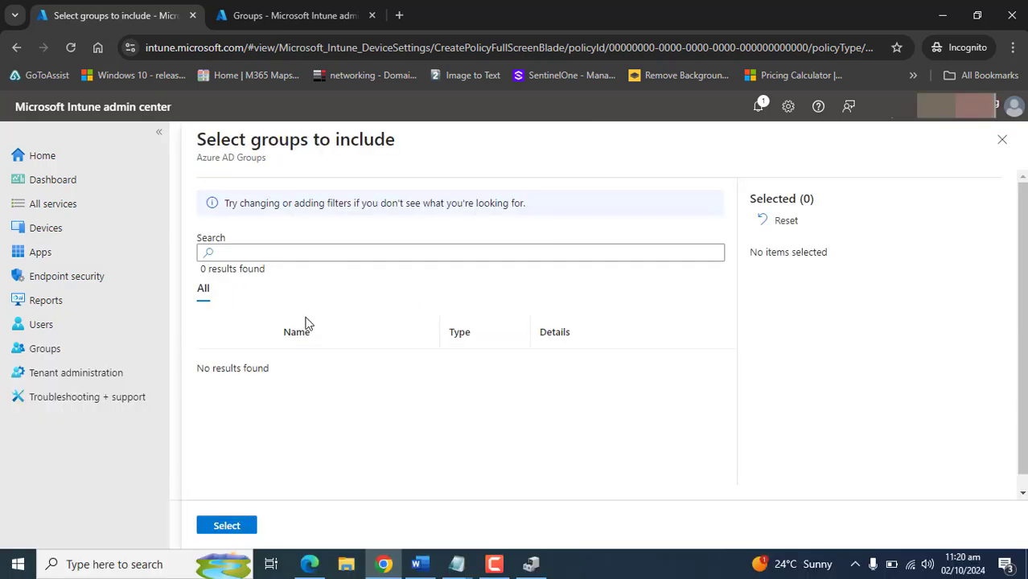
click(215, 363)
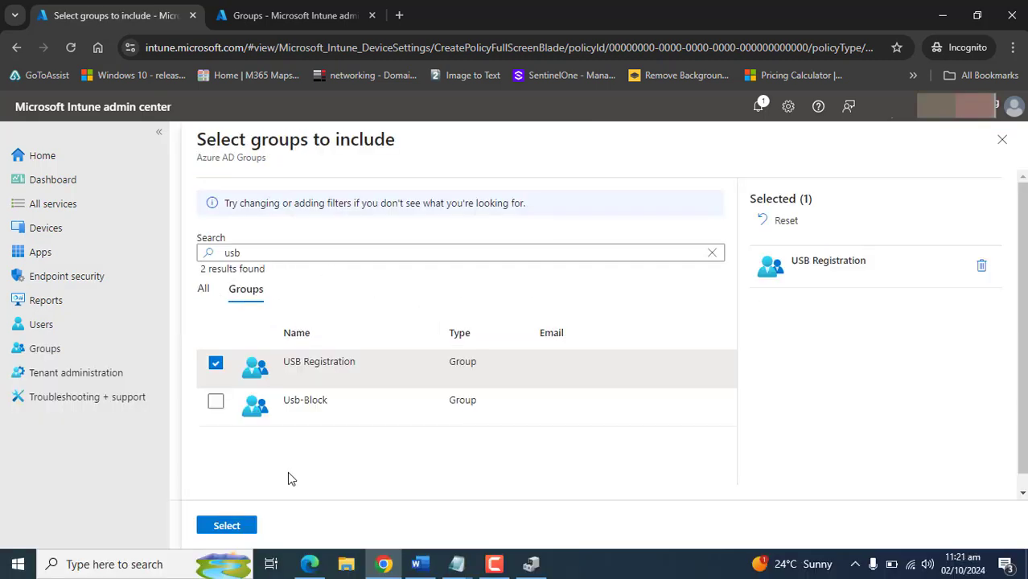
click(227, 525)
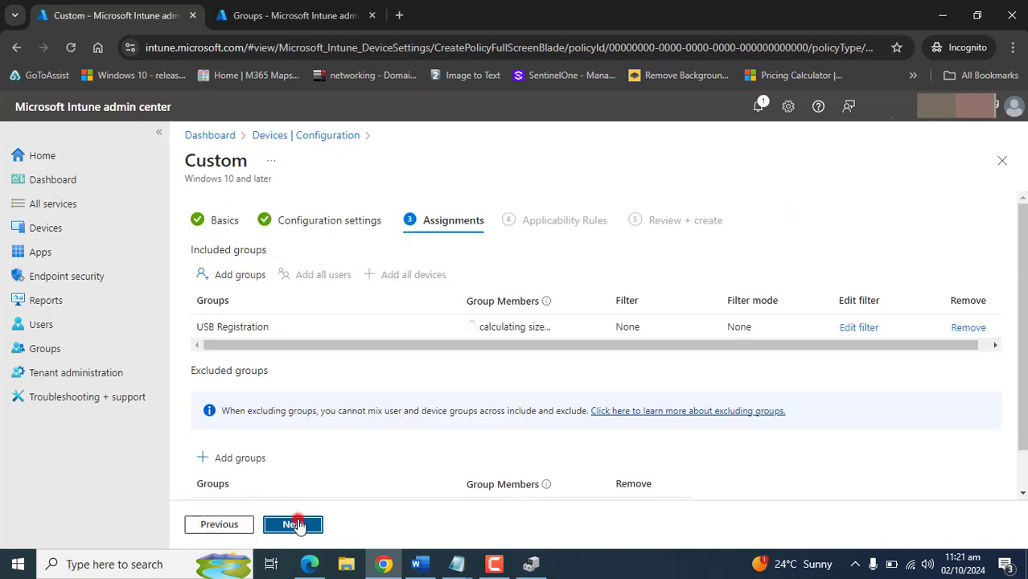
Continue without applicability rules, review the profile summary, and create the profile
click(294, 524)
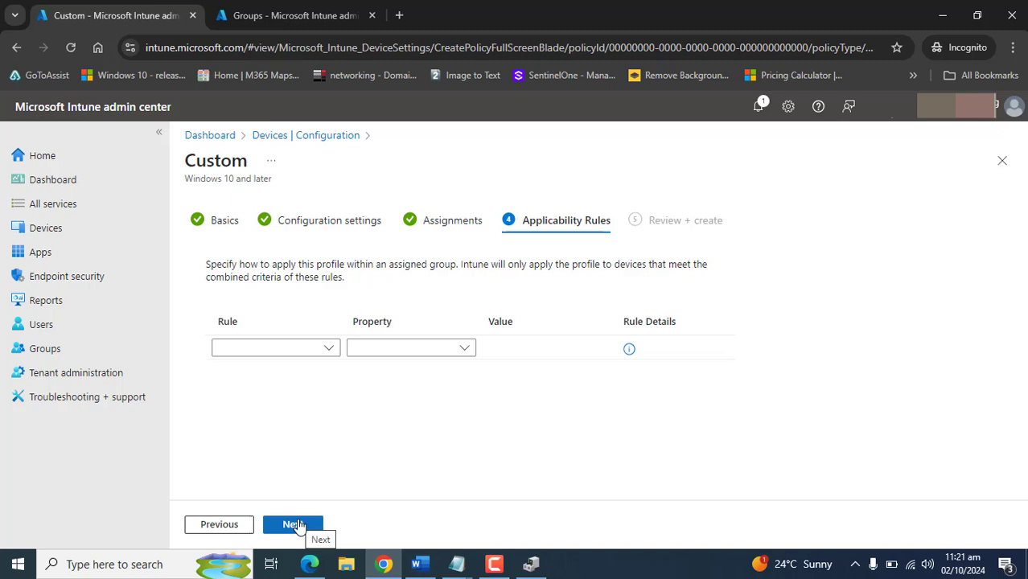
click(297, 524)
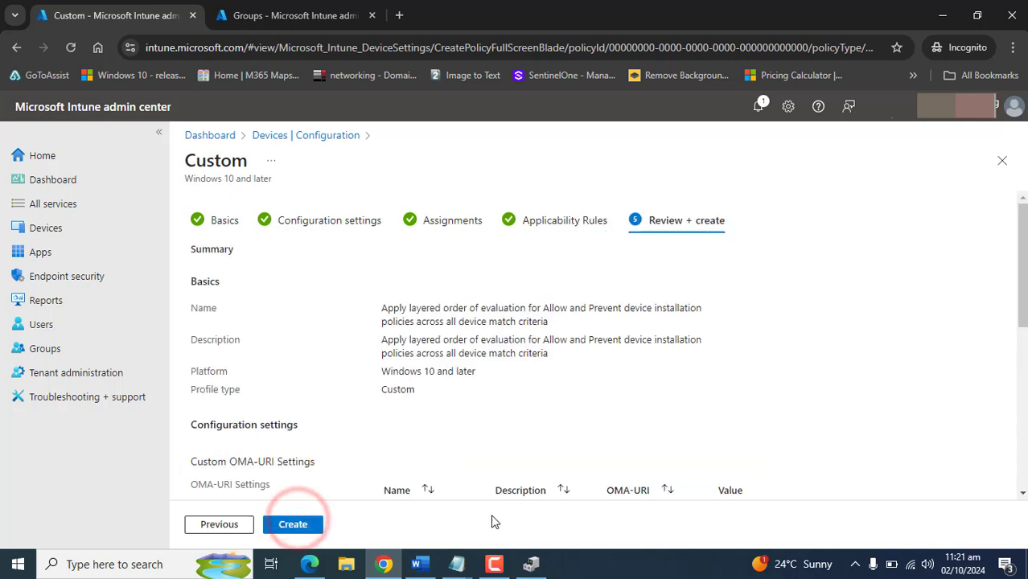
drag(1025, 254, 1025, 392)
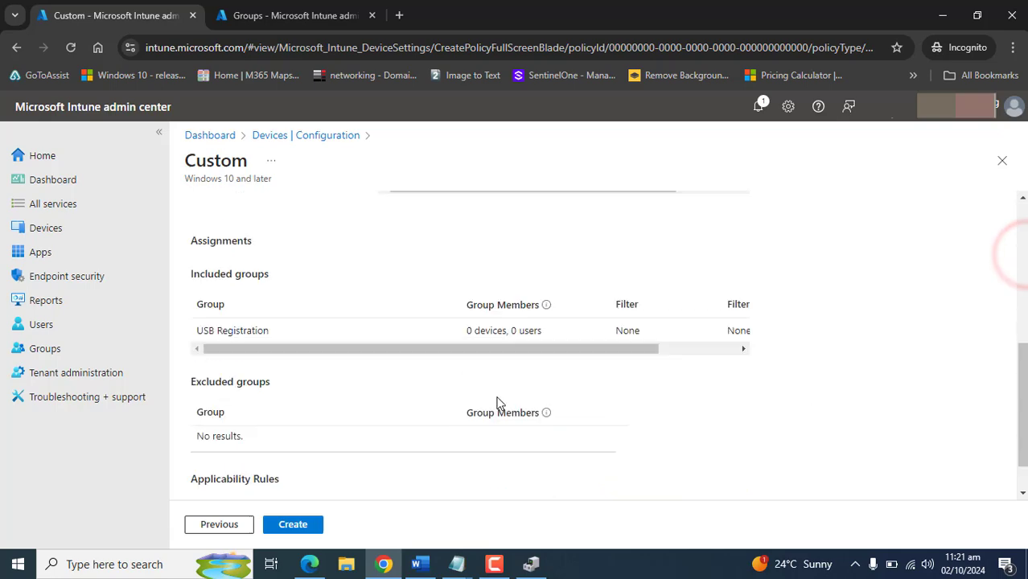
scroll(616, 386, up, 5)
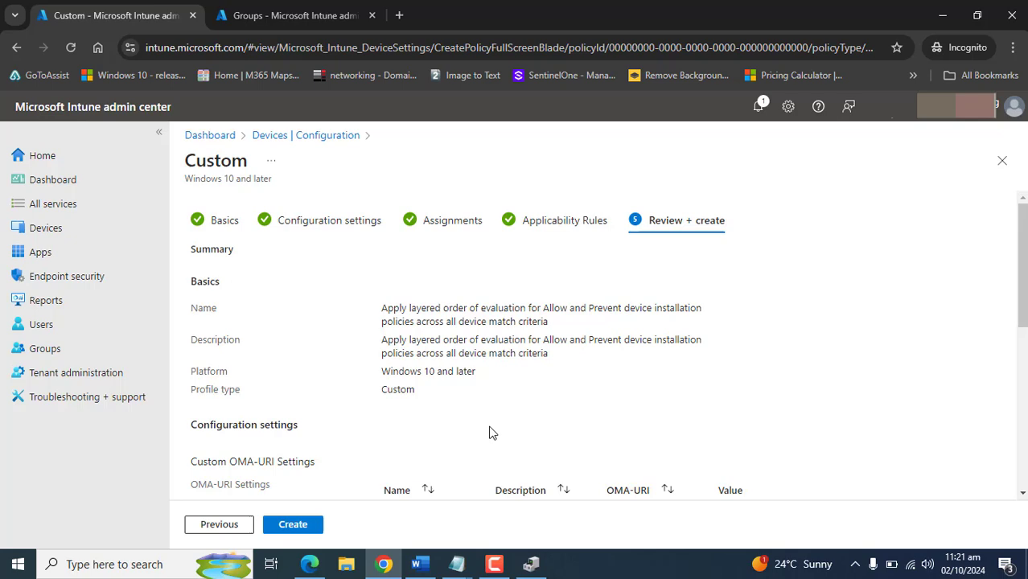
click(298, 526)
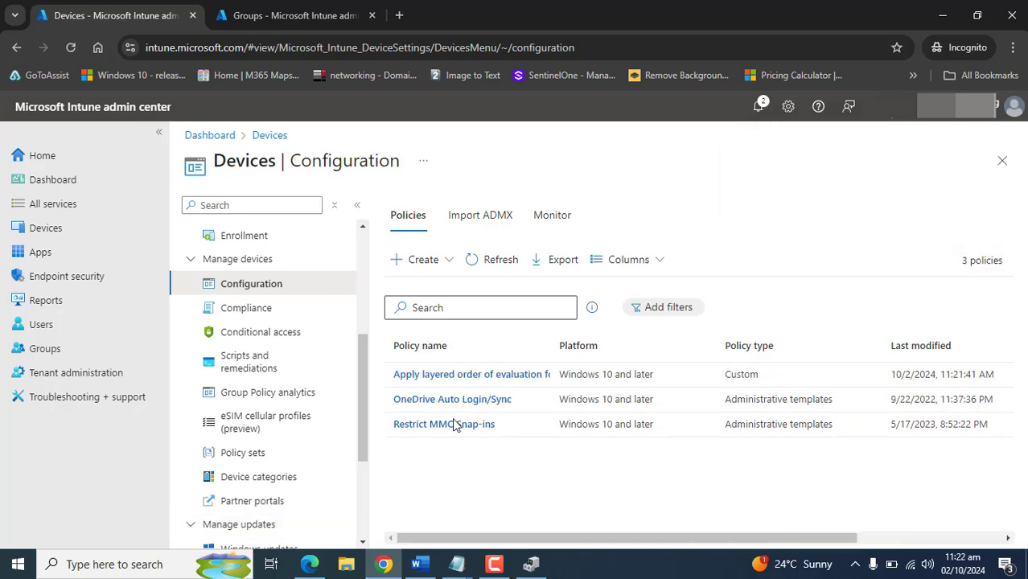
Start a new configuration policy for Windows 10 and later using the Custom template
click(446, 259)
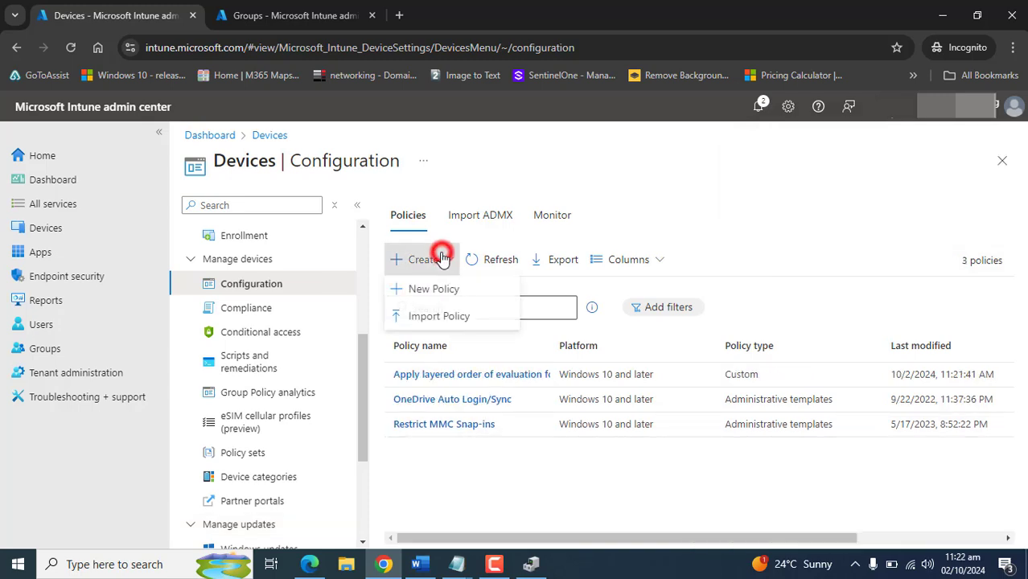
click(447, 288)
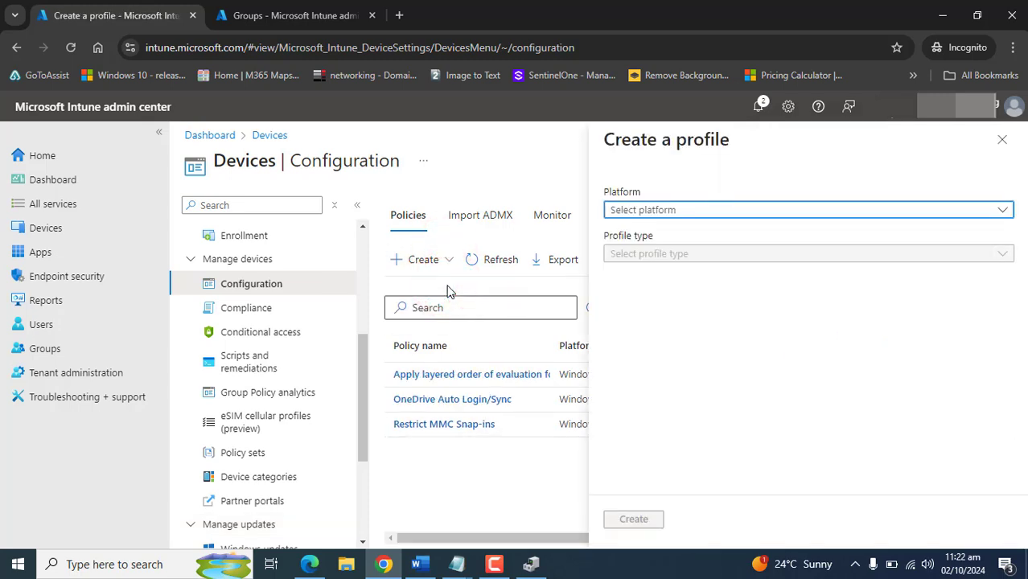
click(711, 208)
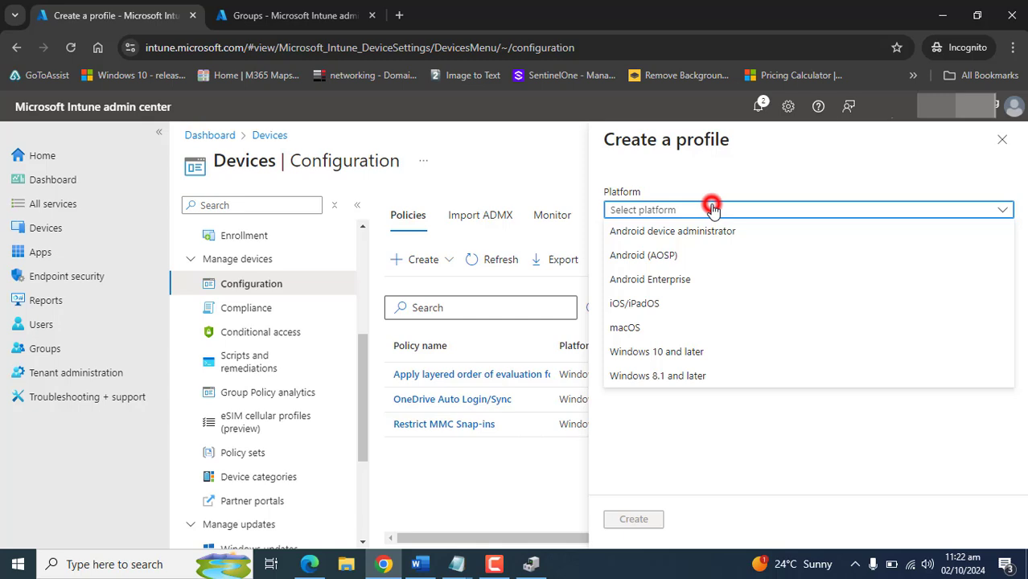
click(673, 354)
click(688, 254)
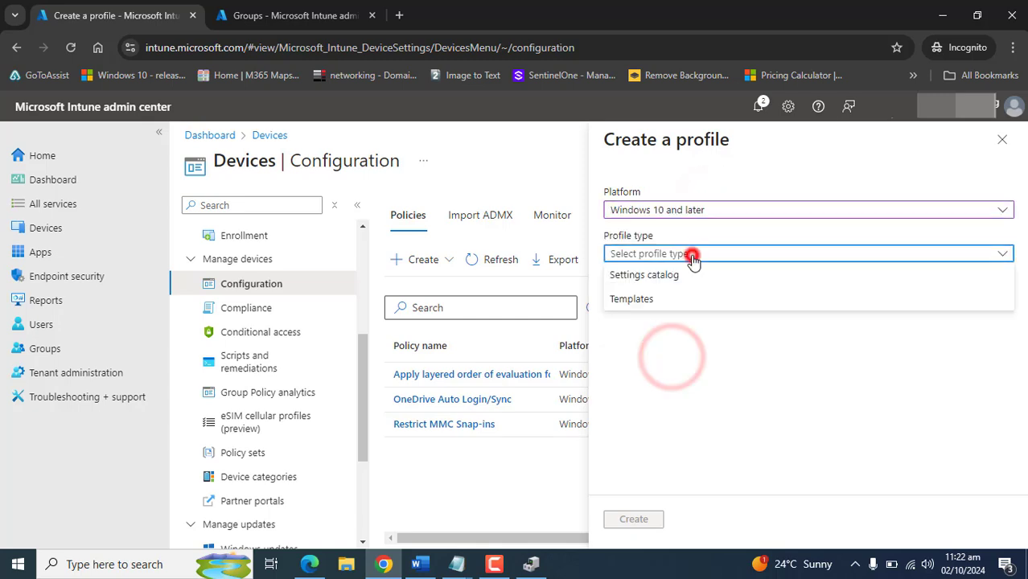
click(653, 299)
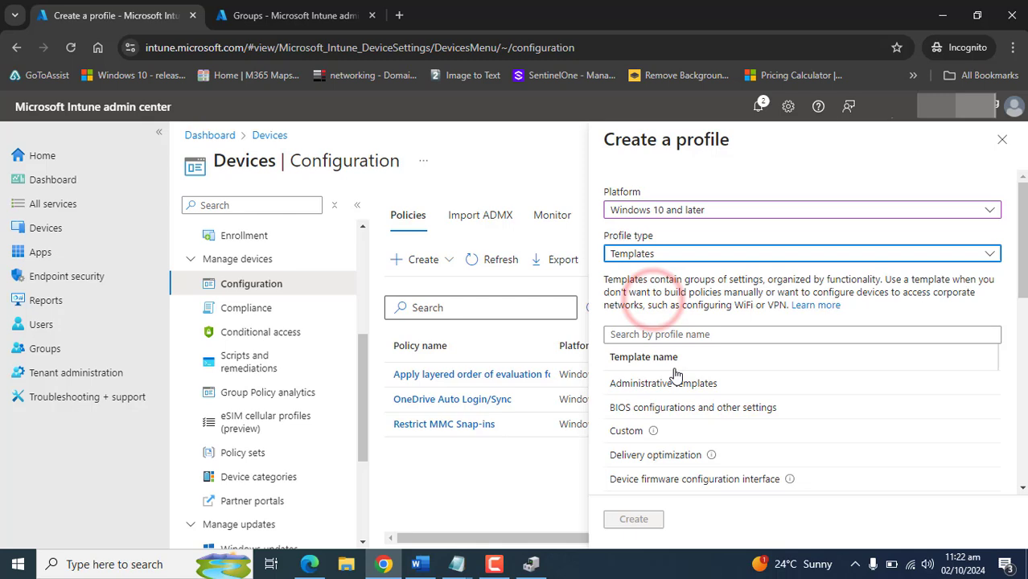
click(634, 431)
click(634, 516)
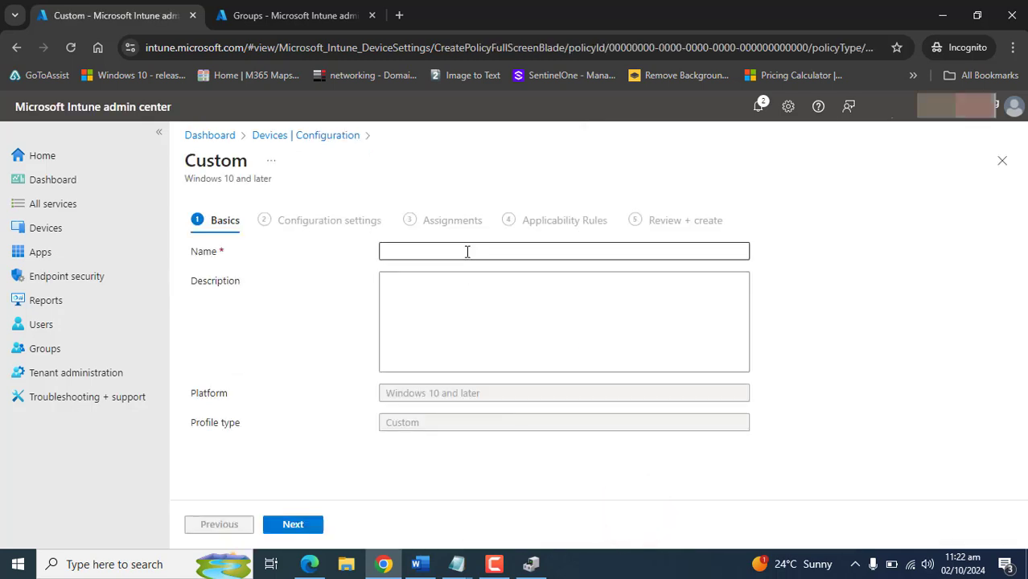
Name and describe the profile "PreventInstallationOfMatchingDeviceSetupClasses" and continue to the configuration settings
click(467, 251)
text(PreventInstallationOfMatchingDeviceSetupClasses)
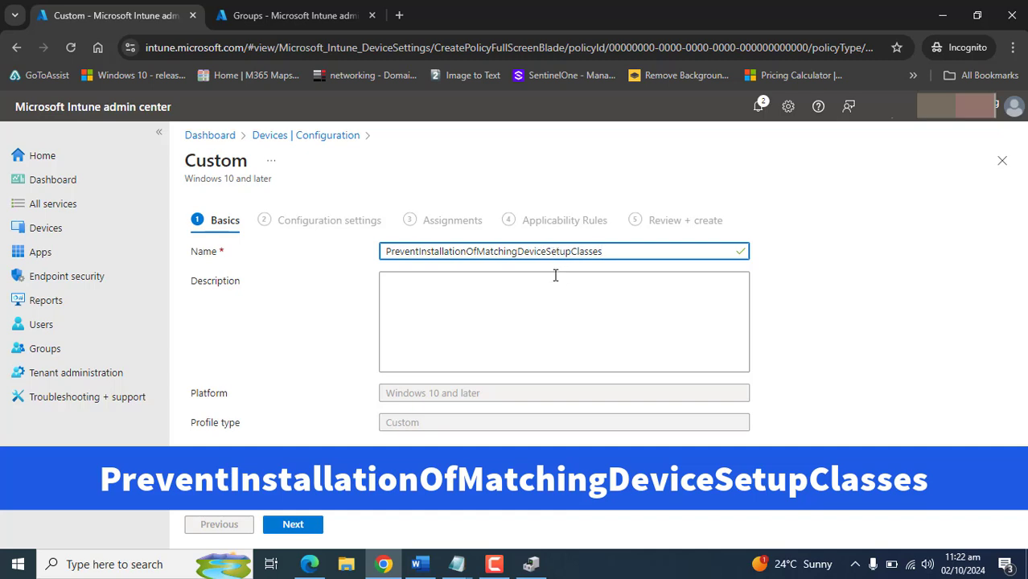
click(449, 300)
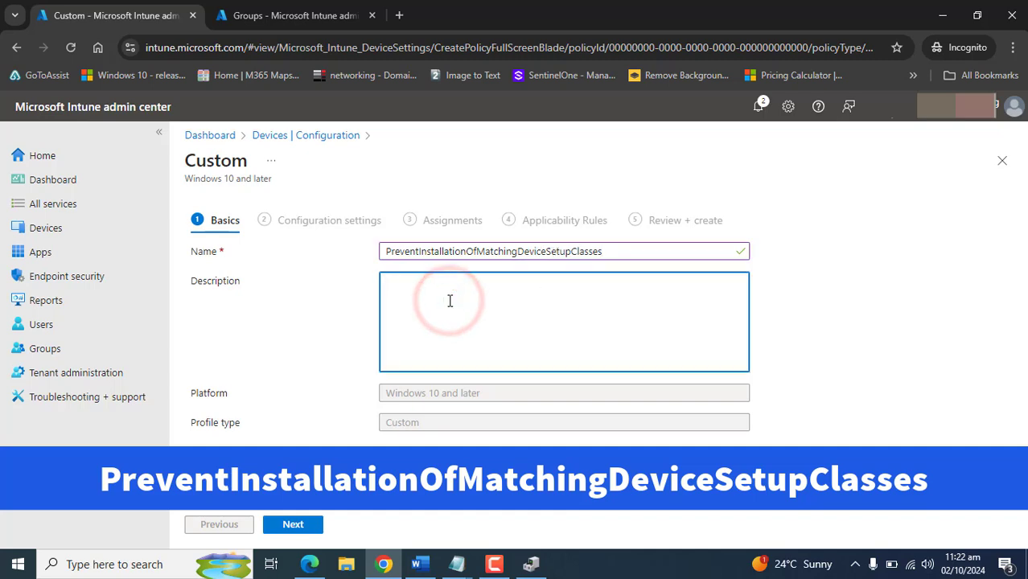
text(PreventInstallationOfMatchingDeviceSetupClasses)
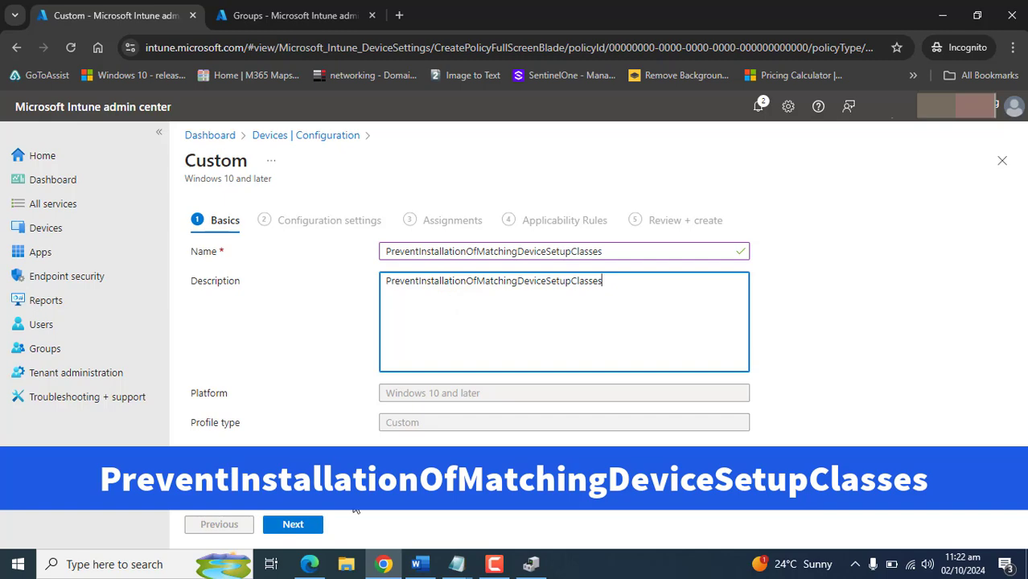
click(299, 528)
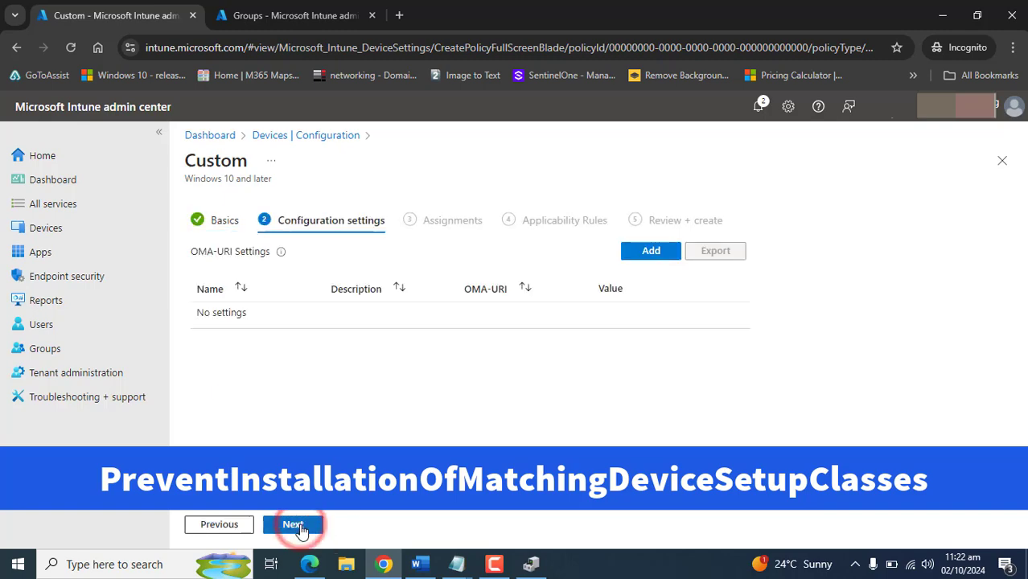
Start an OMA-URI row named and described "PreventInstallationOfMatchingDeviceSetupClasses"
click(653, 253)
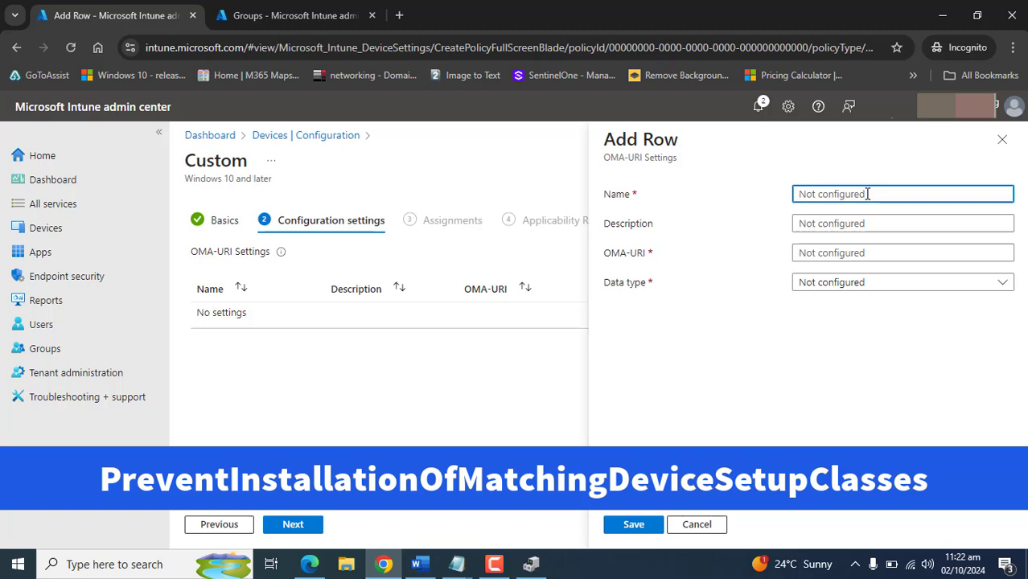
text(PreventInstallationOfMatchingDeviceSetupClasses)
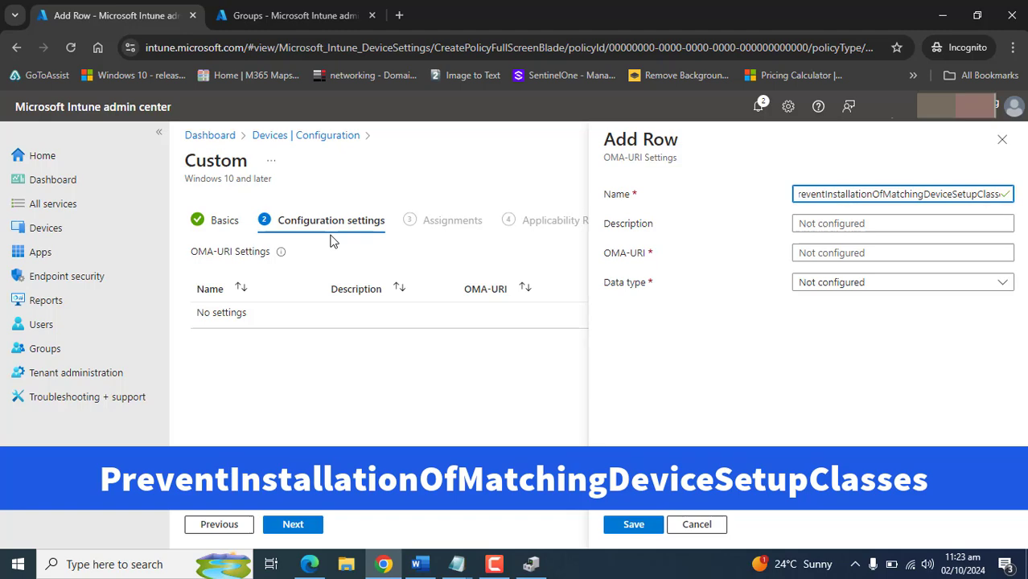
click(822, 224)
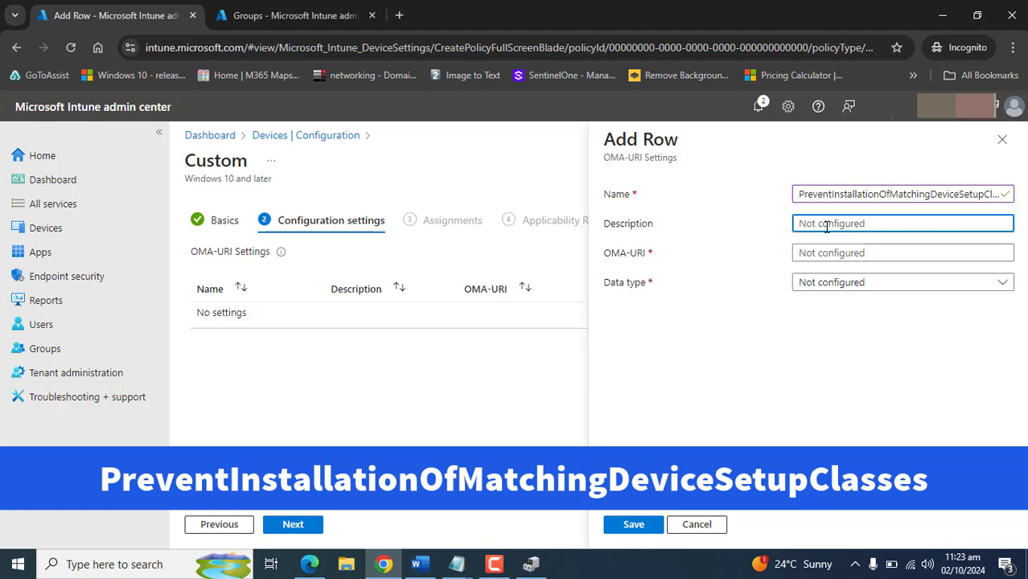
text(PreventInstallationOfMatchingDeviceSetupClasses)
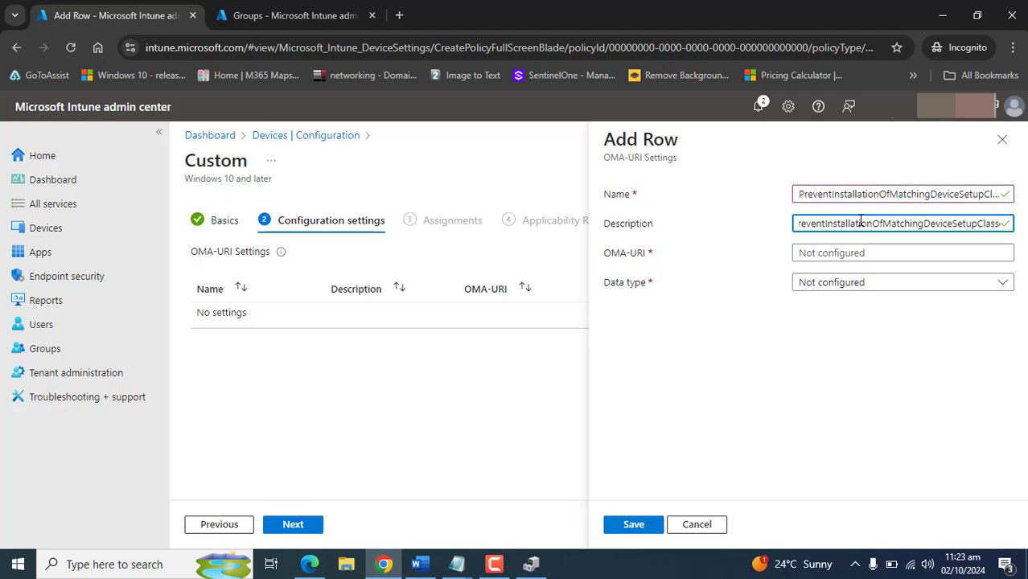
Set the row's OMA-URI to "./Device/Vendor/MSFT/Policy/Config/DeviceInstallation/PreventInstallationOfMatchingDeviceSetupClasses"
drag(655, 226, 595, 230)
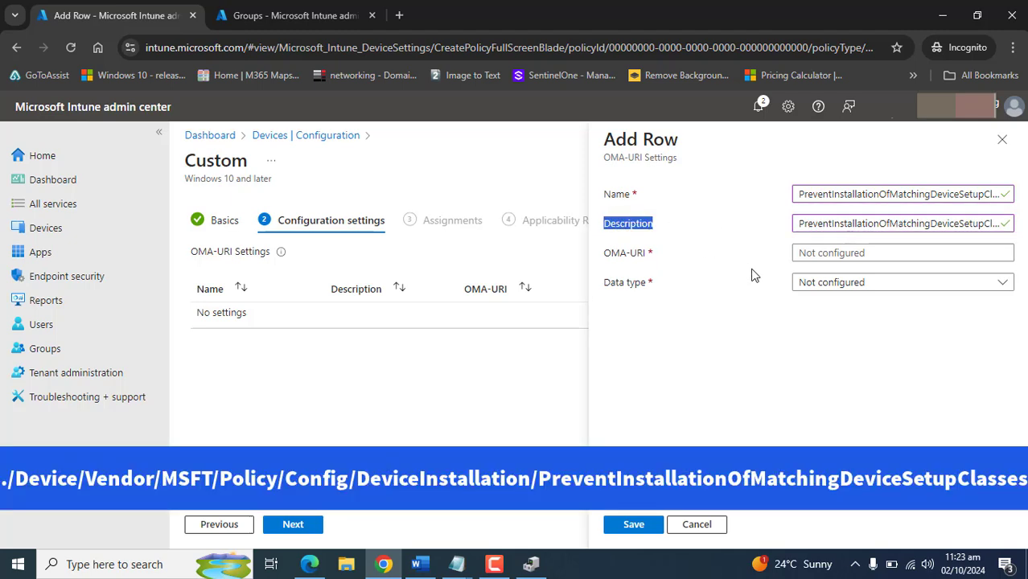
click(752, 274)
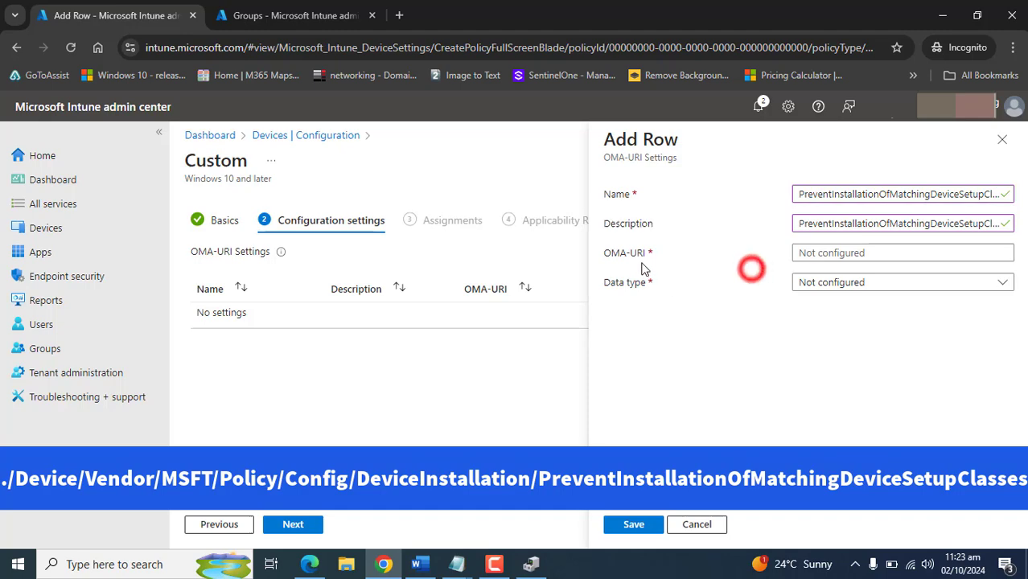
click(810, 254)
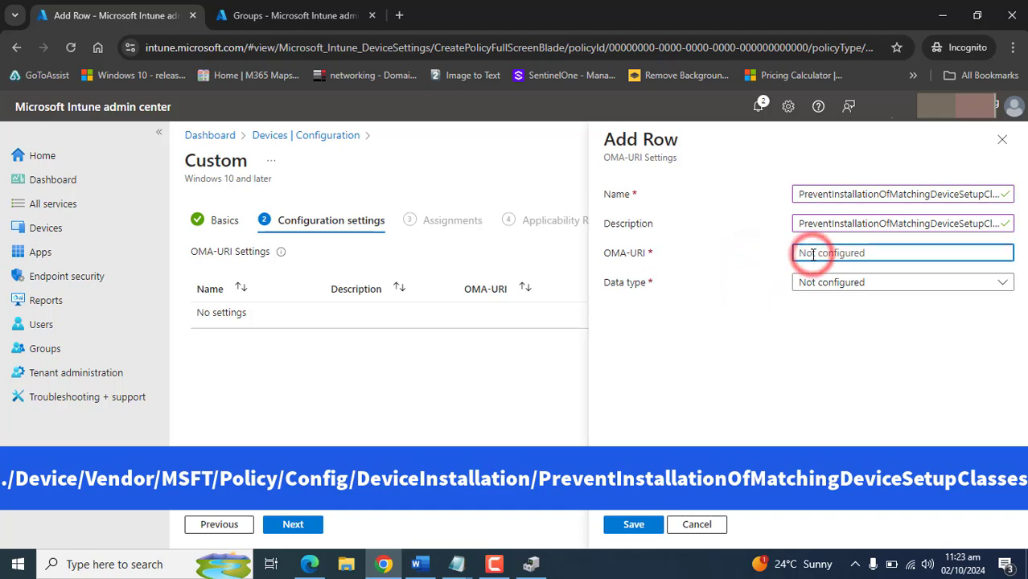
text(./Device/Vendor/MSFT/Policy/Config/DeviceInstallation/PreventInstallationOfMatchingDeviceSetupClasses)
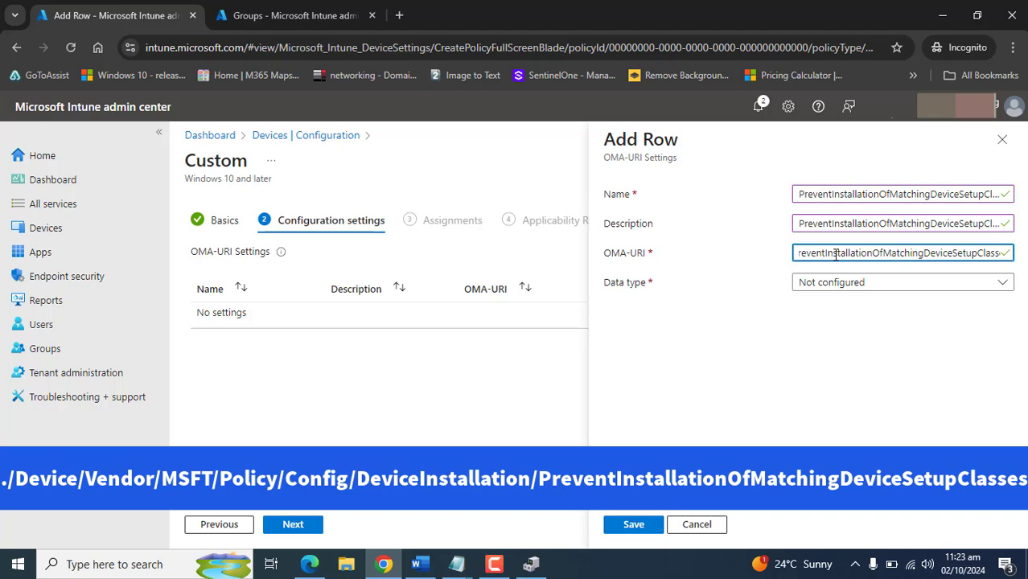
Check the entered OMA-URI path back to its beginning
click(835, 254)
key(Left)
key(Left)
key(Left)
key(Left)
key(Left)
key(Left)
key(Left)
key(Left)
key(Left)
key(Left)
key(Left)
key(Left)
key(Left)
key(Left)
key(Left)
key(Left)
key(Left)
key(Left)
key(Left)
key(Left)
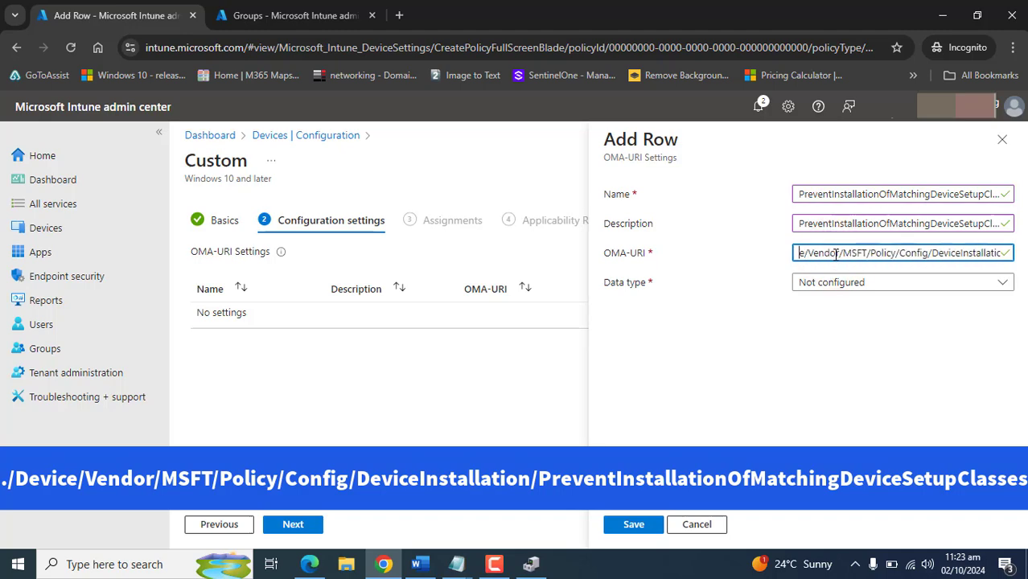
key(Left)
key(Left)
key(Left)
key(Left)
key(Left)
key(Left)
key(Left)
key(Left)
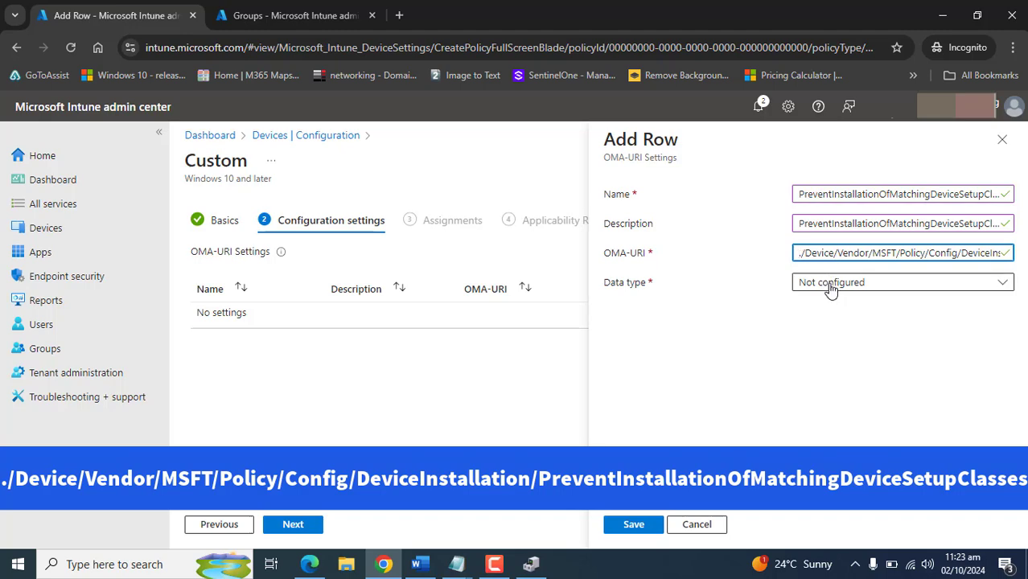
Set the data type to String and enter the value "<enabled/><data id="DeviceInstall_Classes_Deny_Retroactive" value="true"/><Data id="DeviceInstall_Classes_Deny_List" value="1&#xF000;{4d36e967-e325-11ce-bfc1-08002be10318};"
click(839, 284)
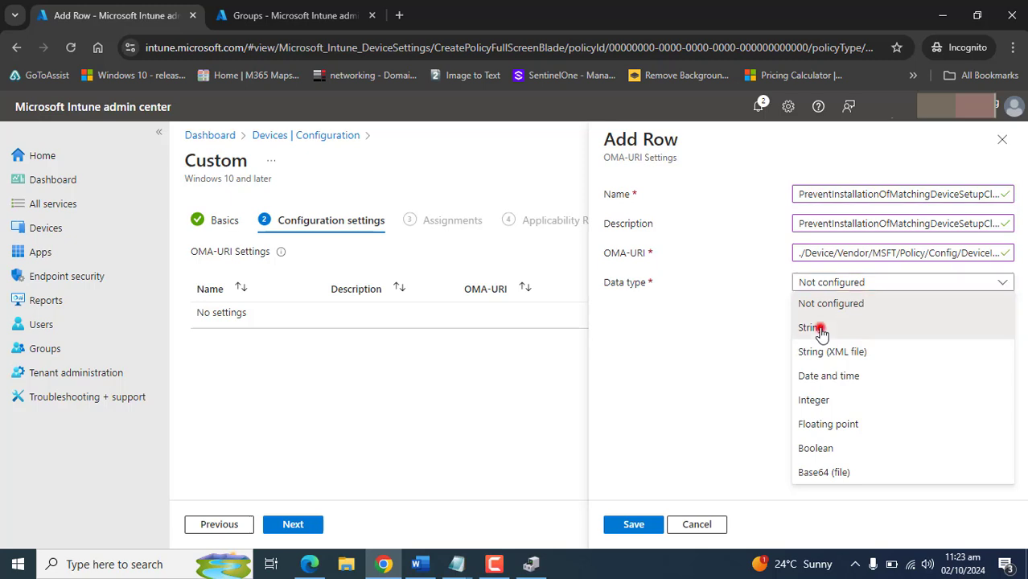
click(820, 330)
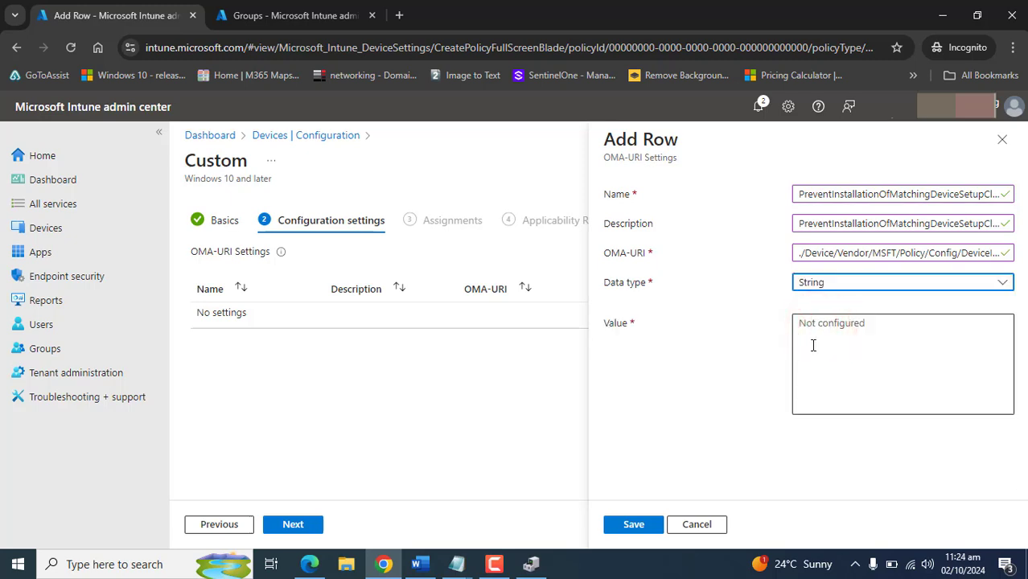
click(813, 345)
text(<enabled/><data id="DeviceInstall_Classes_Deny_Retroactive" value="true"/><Data id="DeviceInstall_Classes_Deny_List" value="1&#xF000;{4d36e967-e325-11ce-bfc1-08002be10318})
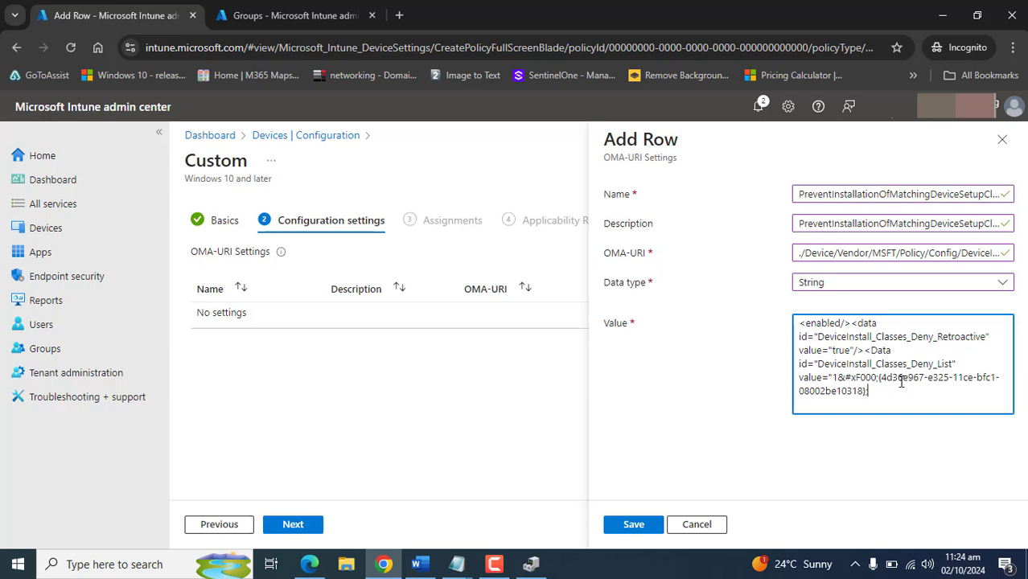
Examine the first deny-list entry and its class GUID in the row's value
drag(882, 378, 865, 391)
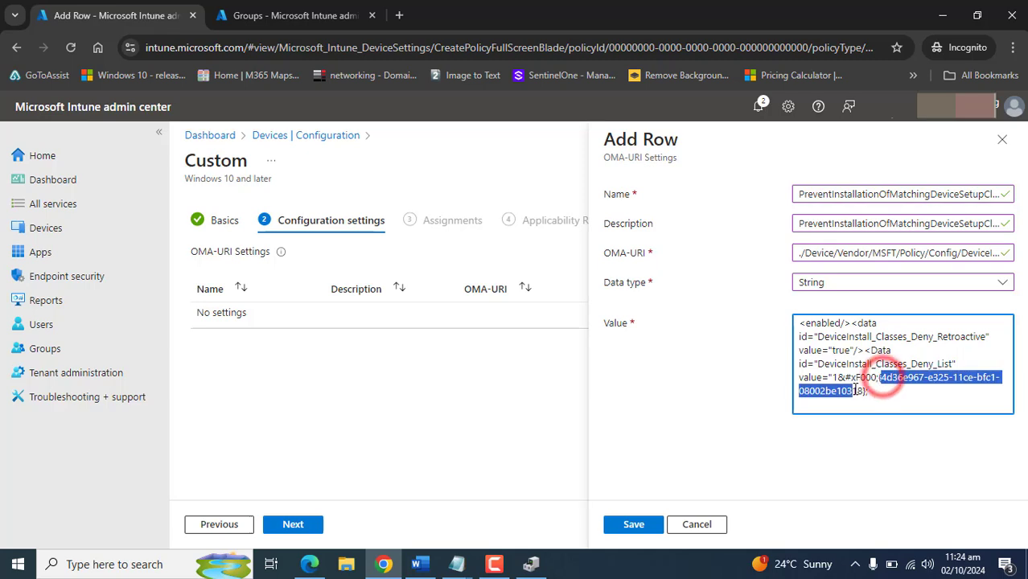
click(903, 390)
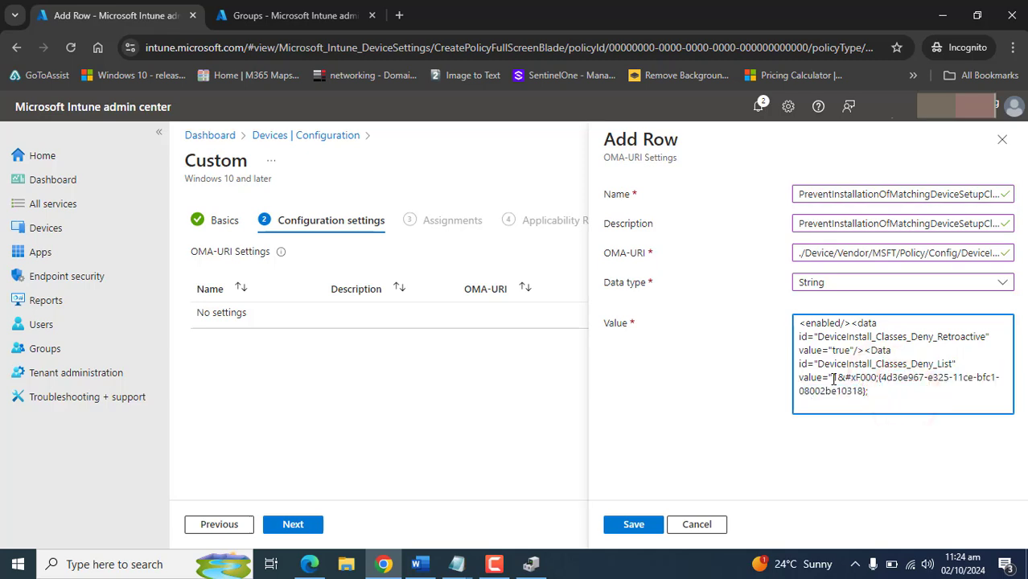
drag(833, 378, 866, 392)
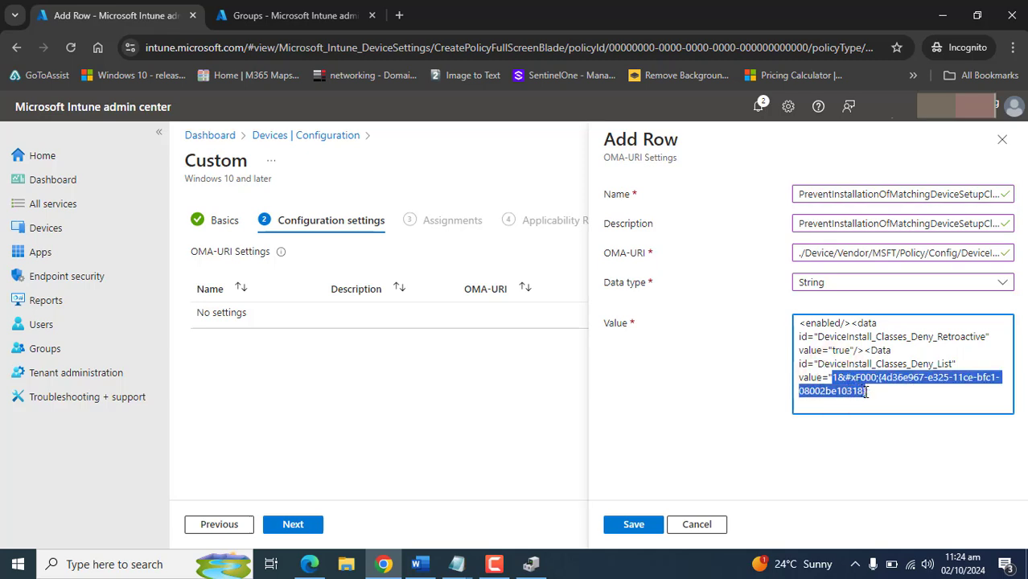
click(905, 402)
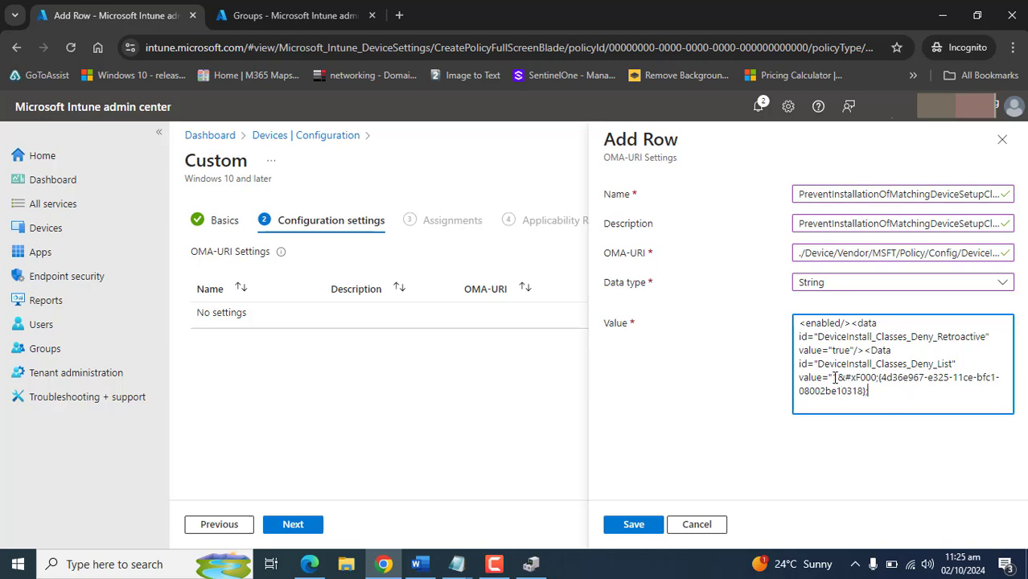
drag(833, 378, 875, 394)
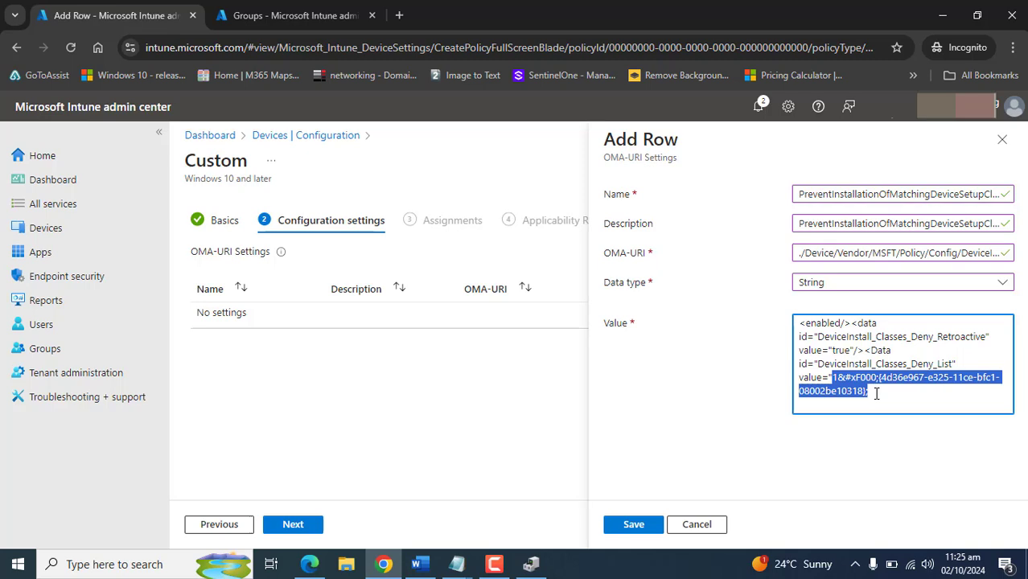
click(877, 394)
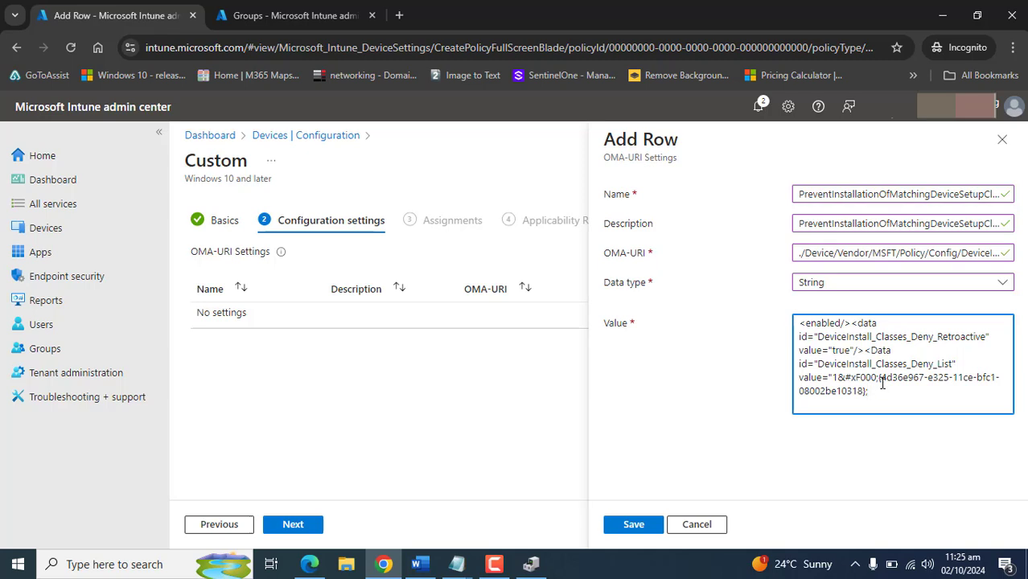
drag(885, 378, 863, 394)
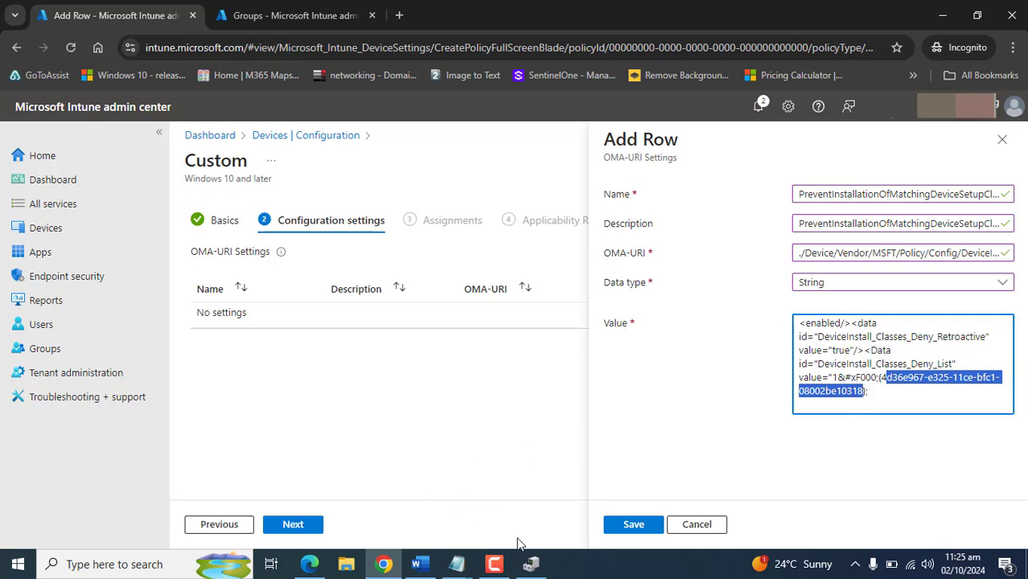
Look up the Class Guid property of the VendorCo ProductCode USB Device in Device Manager, then return to Intune
click(531, 564)
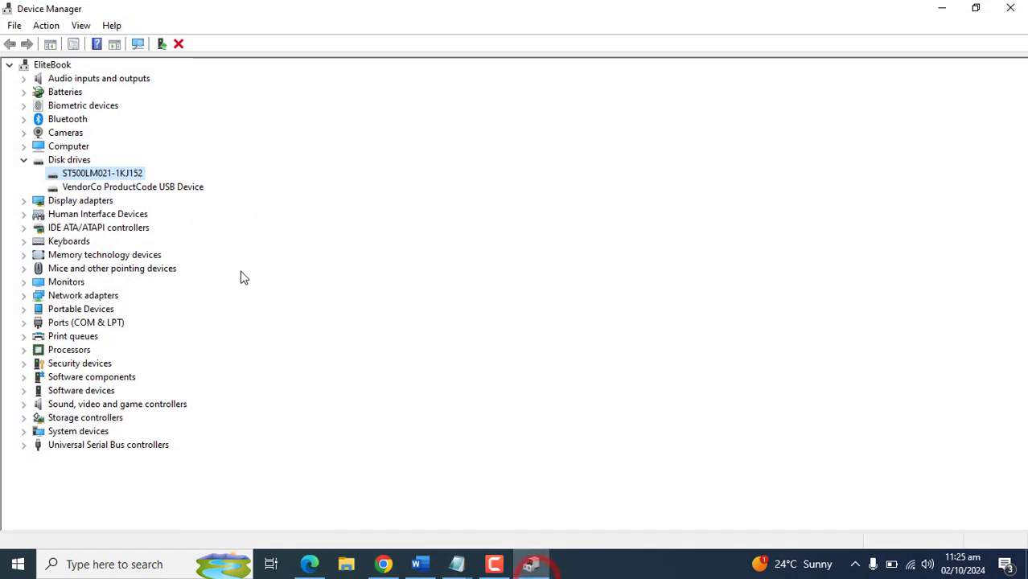
right_click(96, 192)
click(148, 277)
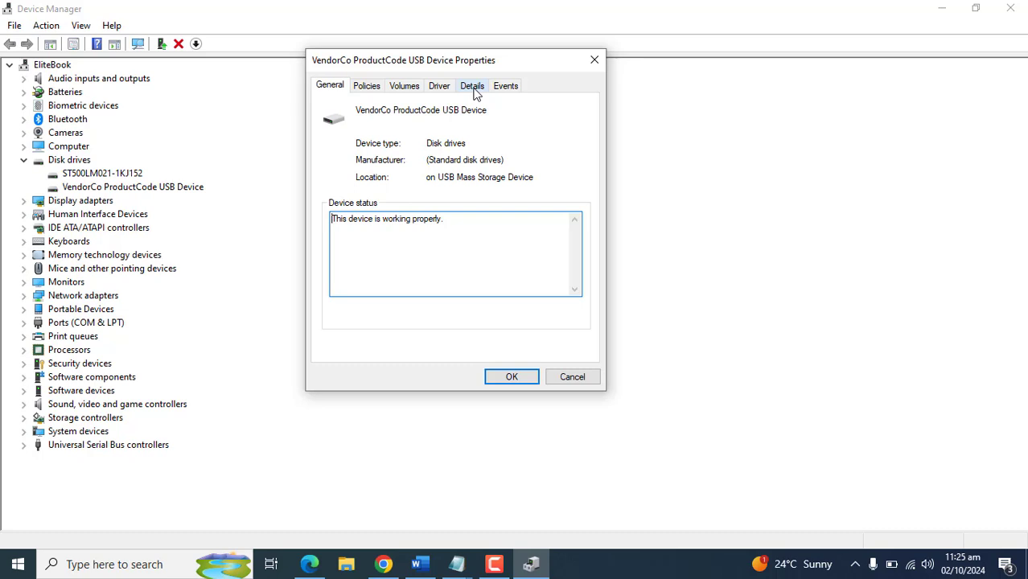
click(473, 86)
click(393, 157)
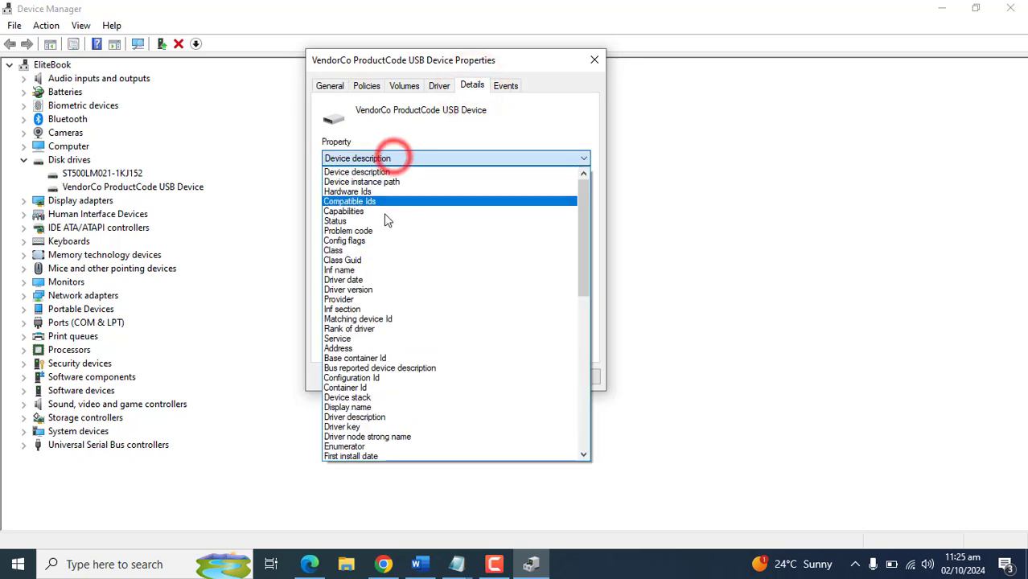
click(376, 261)
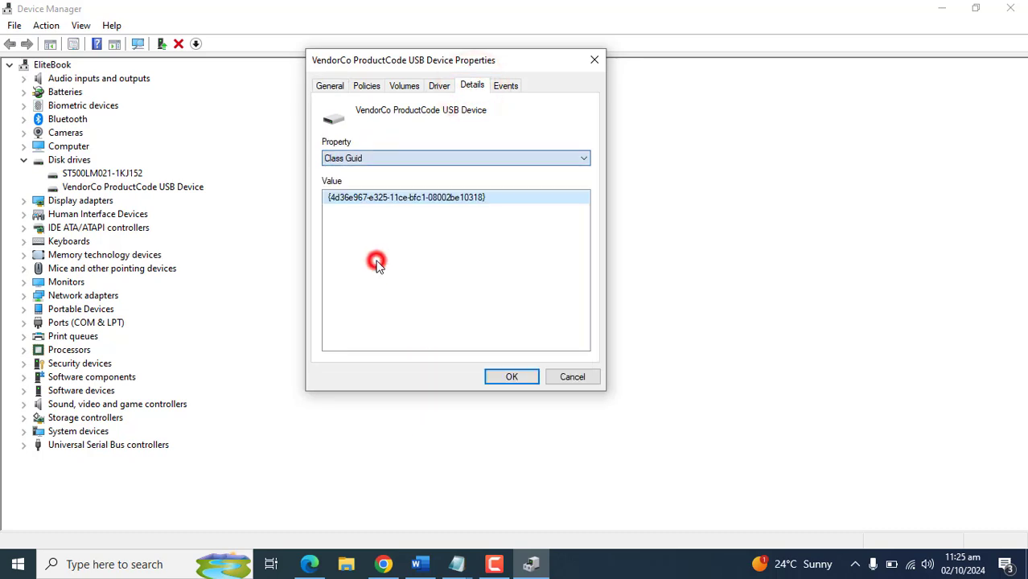
click(475, 199)
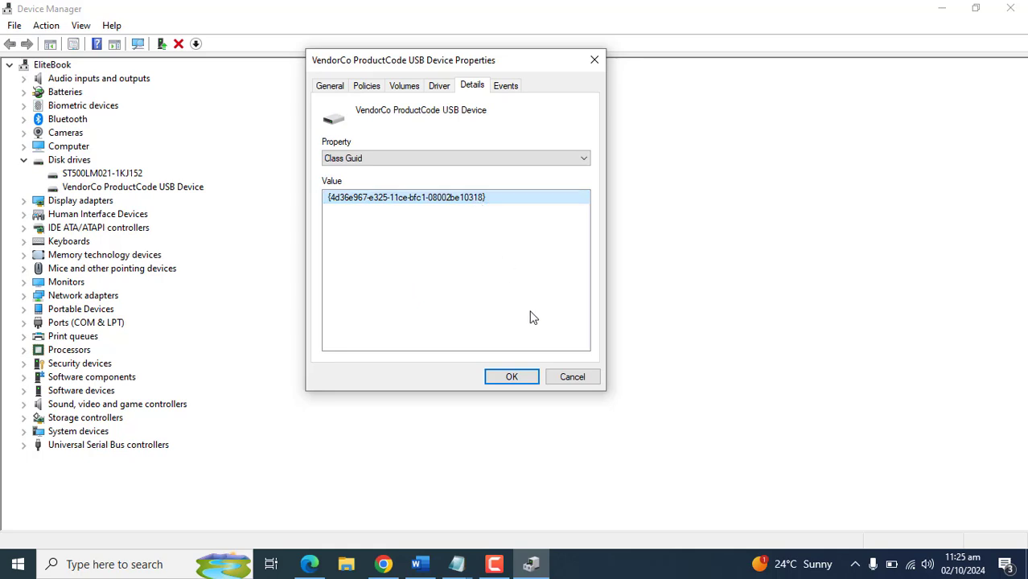
click(569, 382)
click(938, 14)
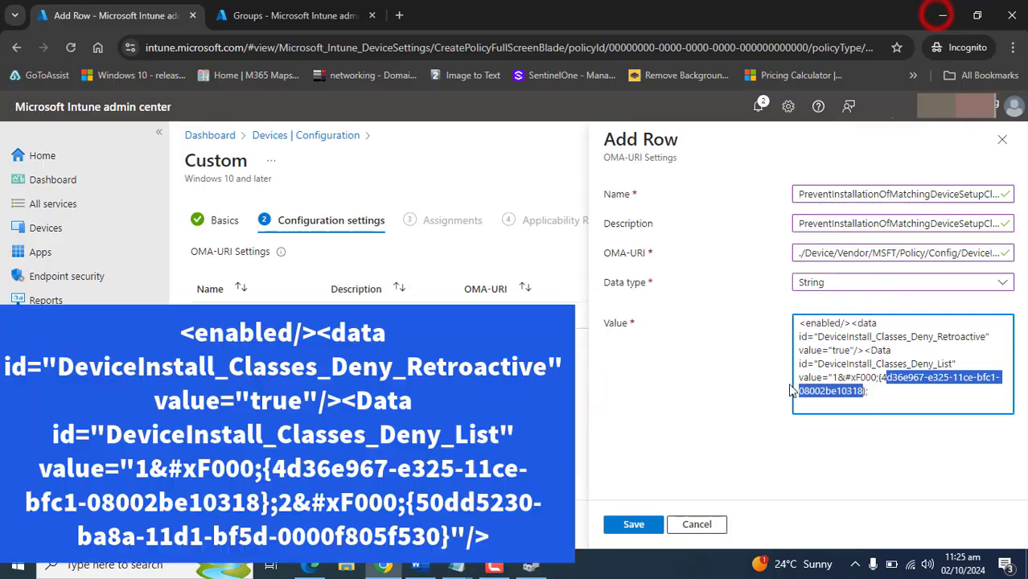
Close the deny-list string by adding "/> at the end of the value, and check the whole text
click(860, 392)
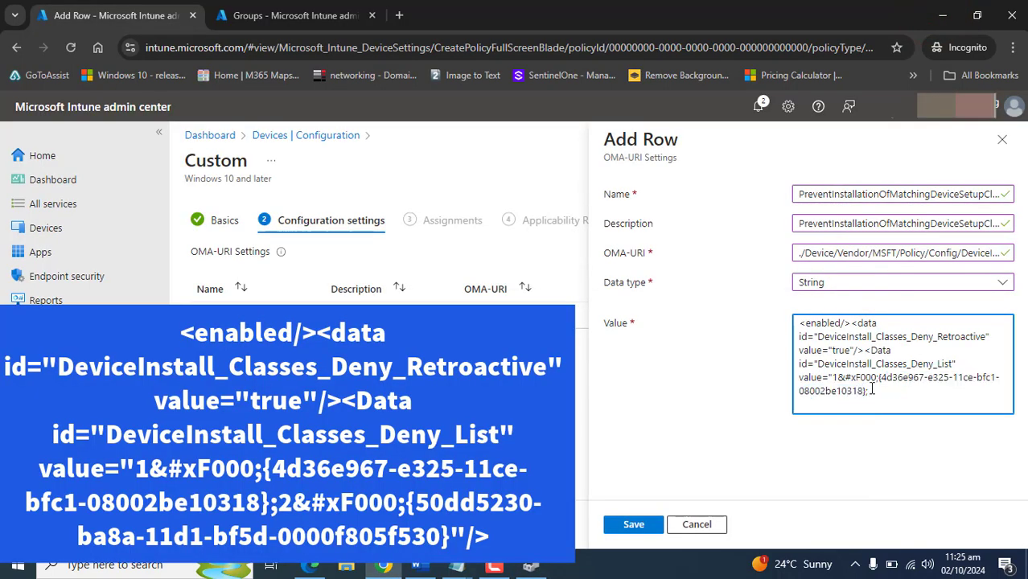
click(983, 390)
text("/>)
drag(891, 394, 799, 325)
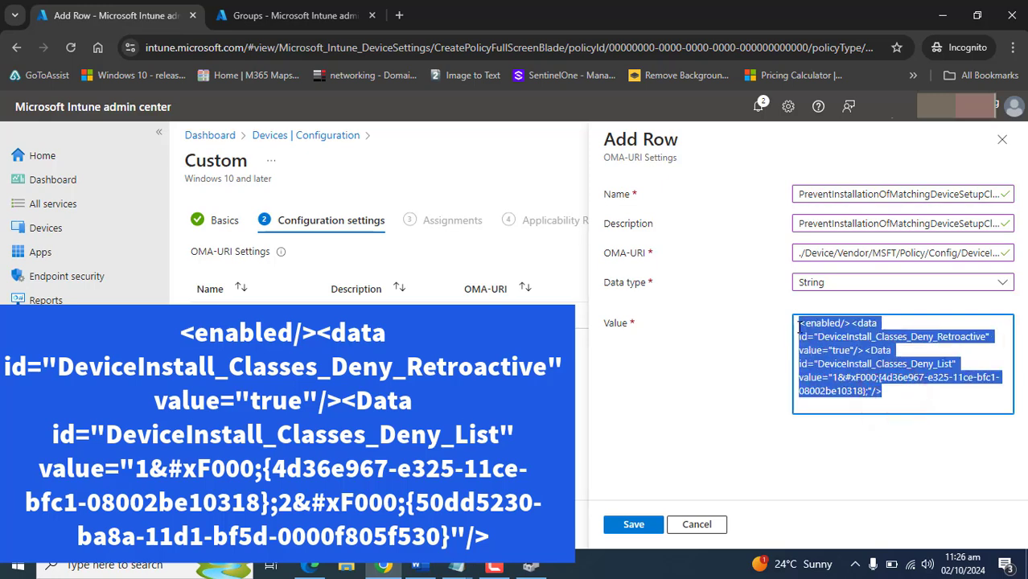
drag(893, 392, 803, 323)
click(905, 402)
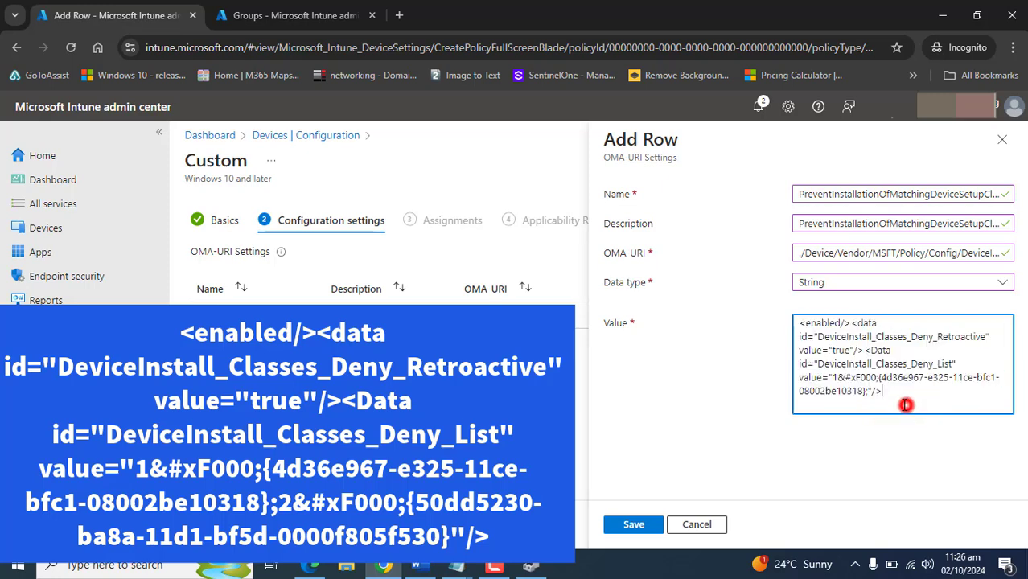
Insert a second deny-list entry, 2&#xF000;{4d36e967-e325-11ce-bfc1-08002be10318}, after the first one's semicolon and check its GUID
click(868, 391)
text(;)
text(2&#xF000;{4d36e967-e325-11ce-bfc1-08002be10318})
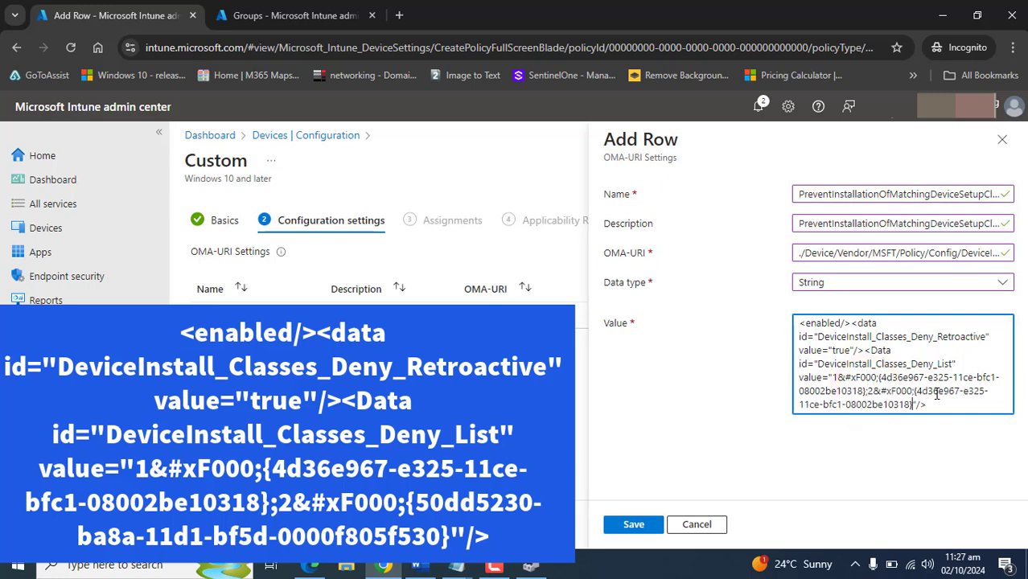
double_click(869, 391)
click(925, 391)
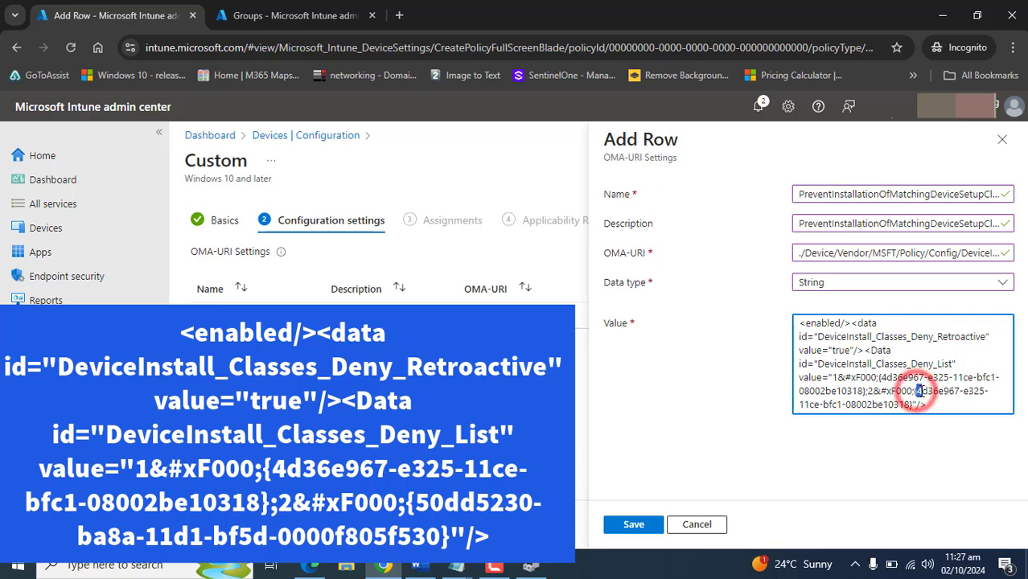
drag(915, 391, 911, 404)
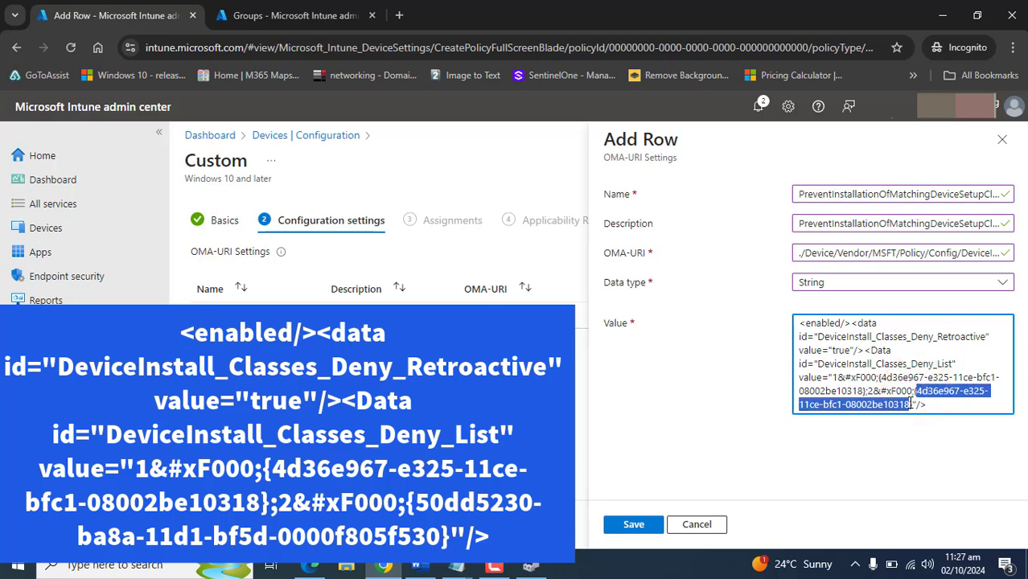
click(968, 442)
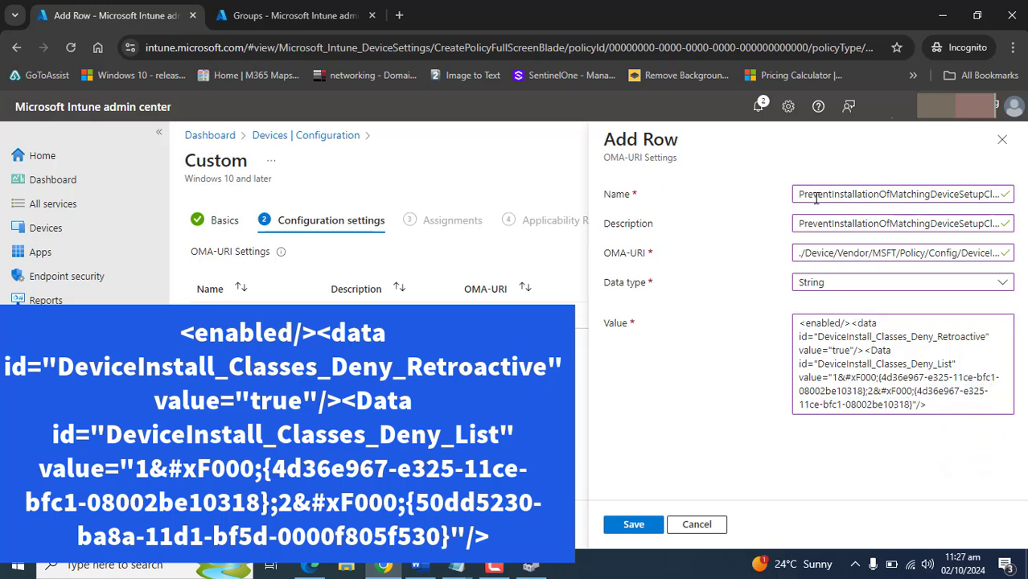
Check the row's name through to its end
click(909, 196)
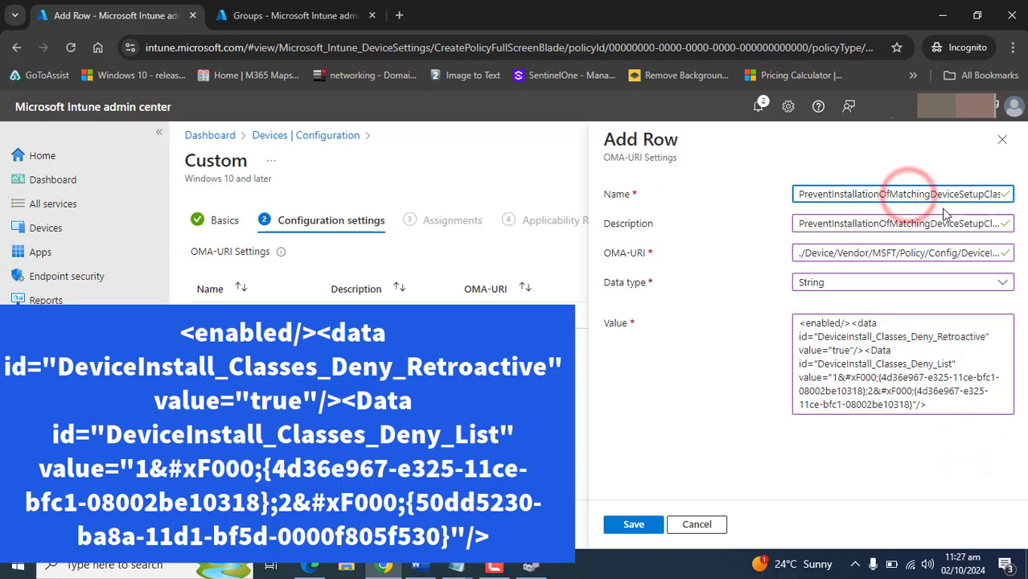
key(Right)
key(Right)
key(Right)
key(Right)
key(Right)
key(Right)
key(Right)
key(Right)
key(Right)
key(Right)
key(Right)
key(Right)
key(Right)
key(Right)
key(Right)
key(Right)
key(Right)
key(Right)
key(Right)
key(Right)
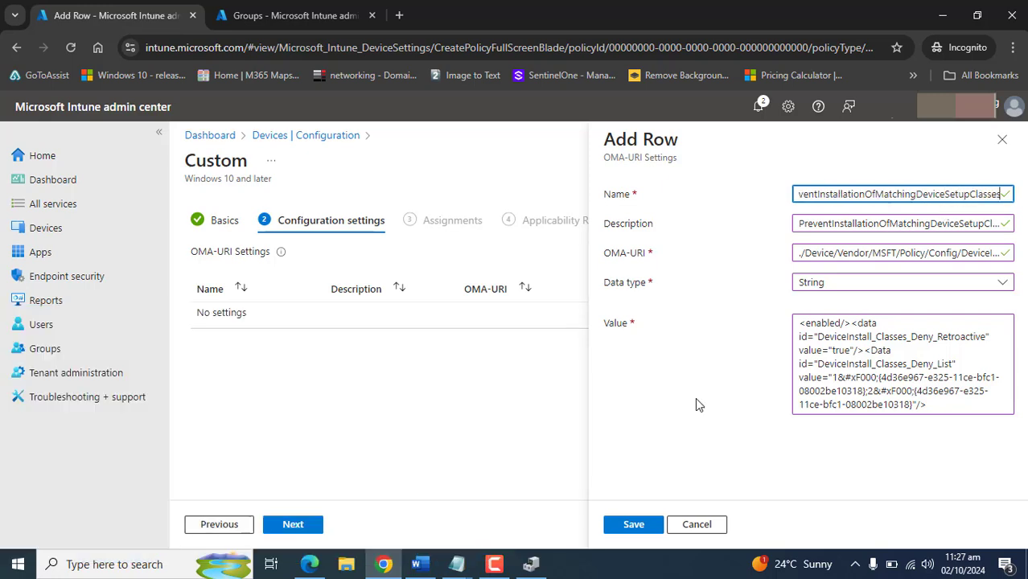
Save the OMA-URI row and include the USB Registration group in the profile's assignments, searching for "usb"
click(628, 524)
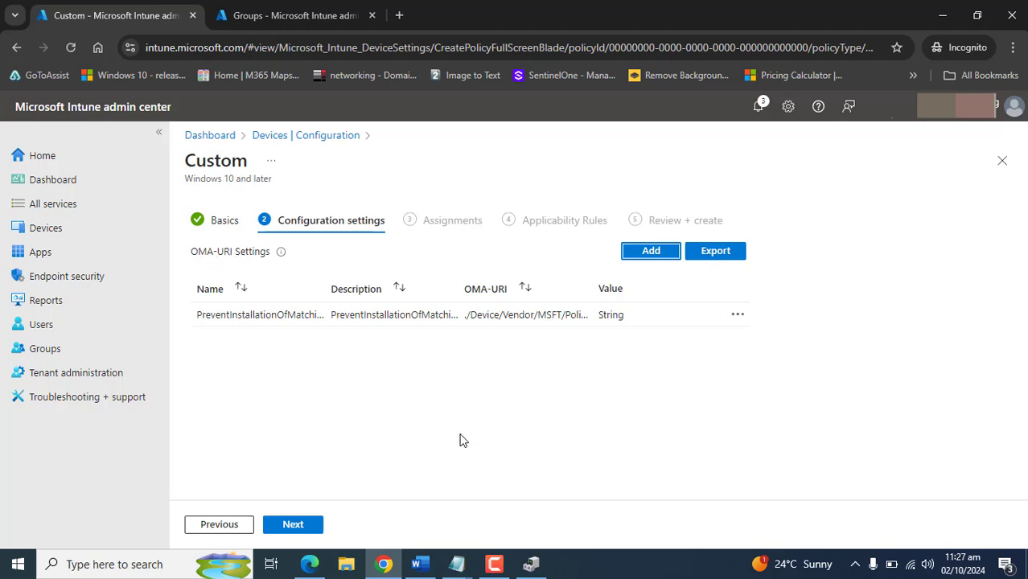
click(293, 526)
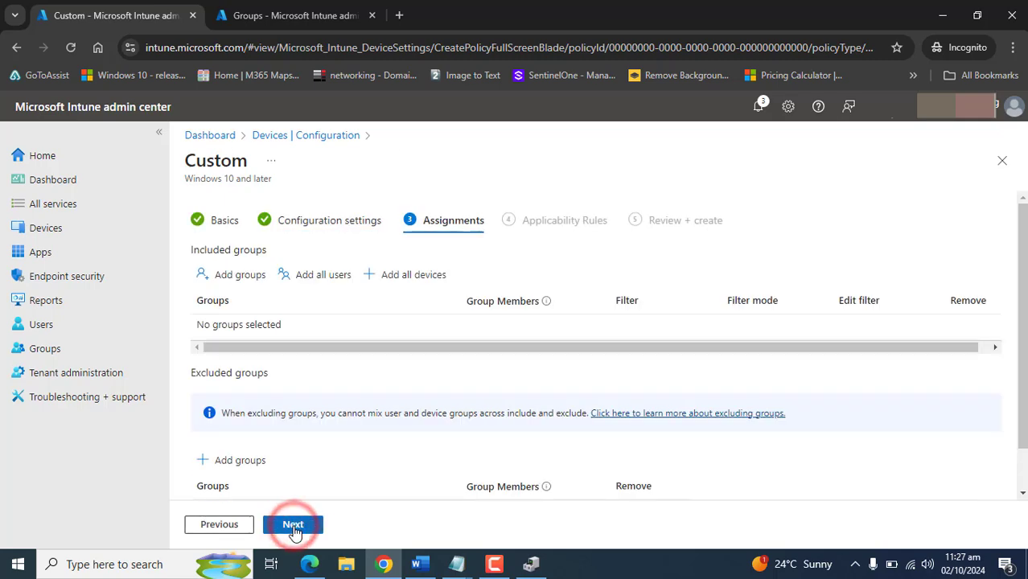
click(232, 274)
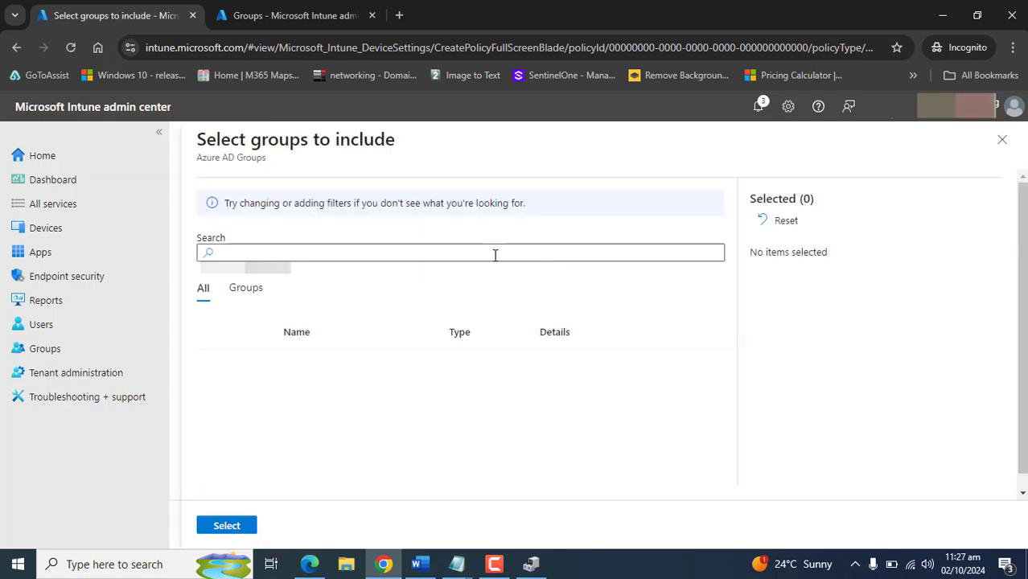
click(245, 288)
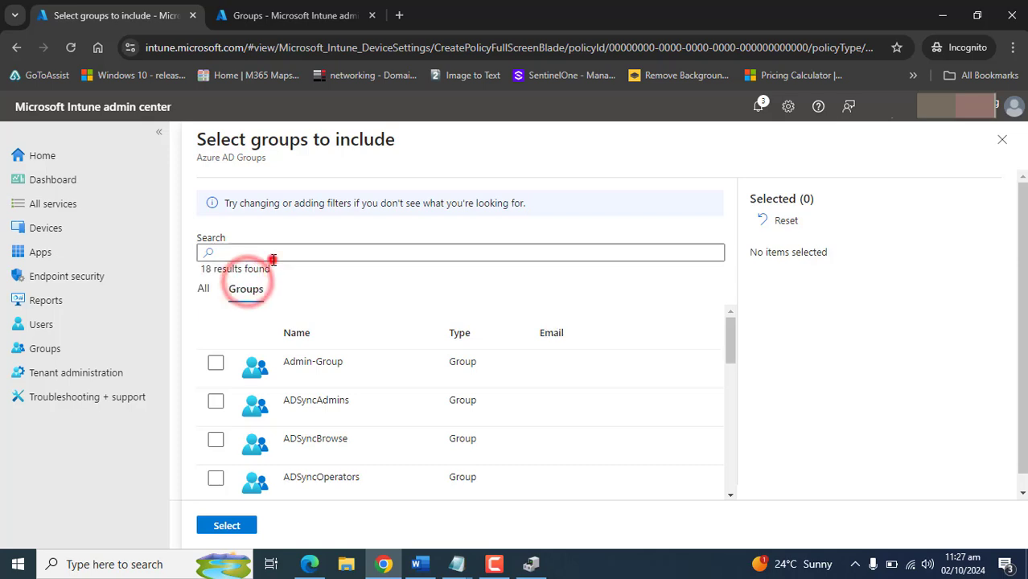
click(273, 258)
text(usb)
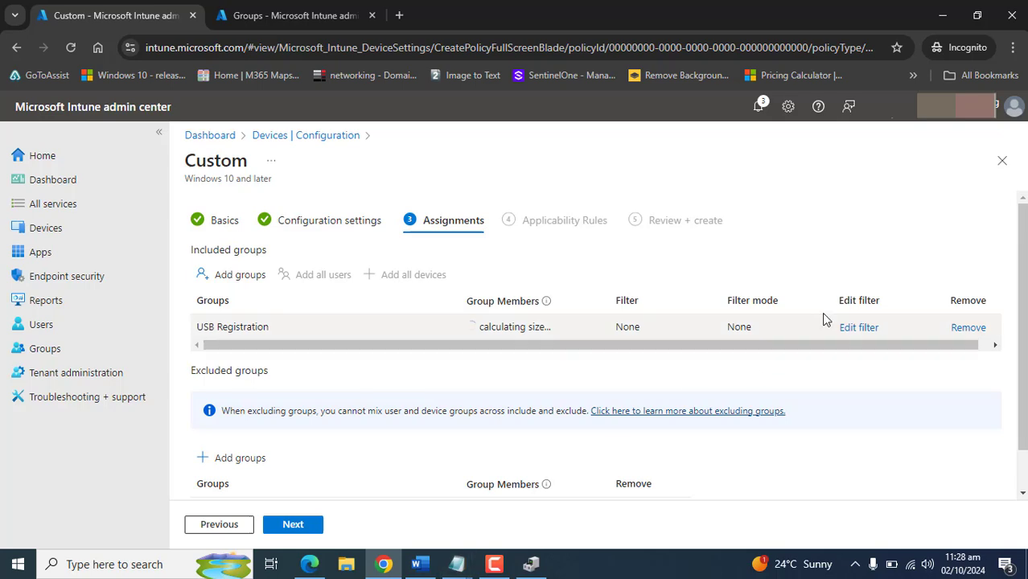
Continue past the assignments and applicability rules without adding a rule, and review the profile summary
scroll(824, 320, down, 2)
click(297, 527)
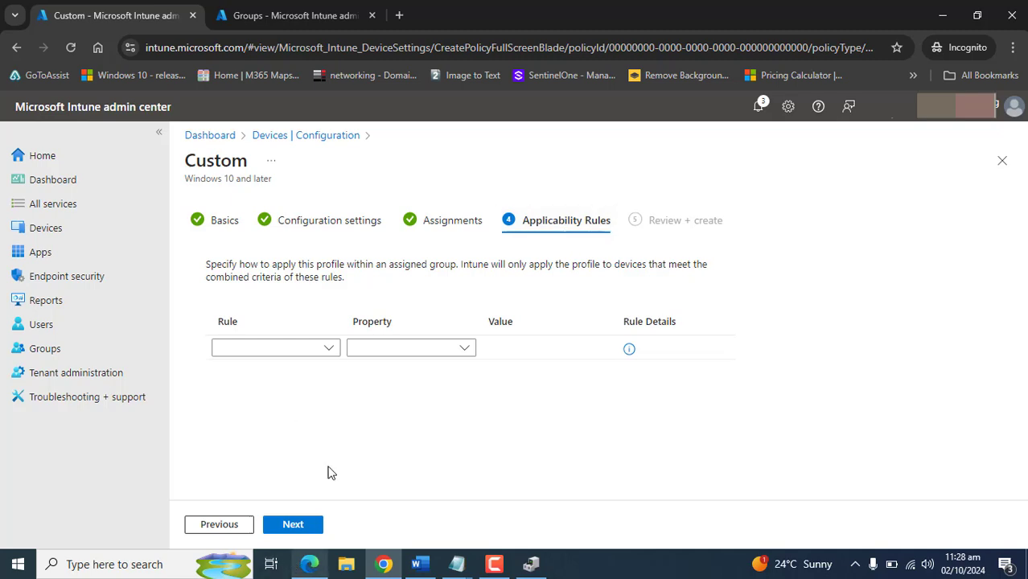
click(305, 524)
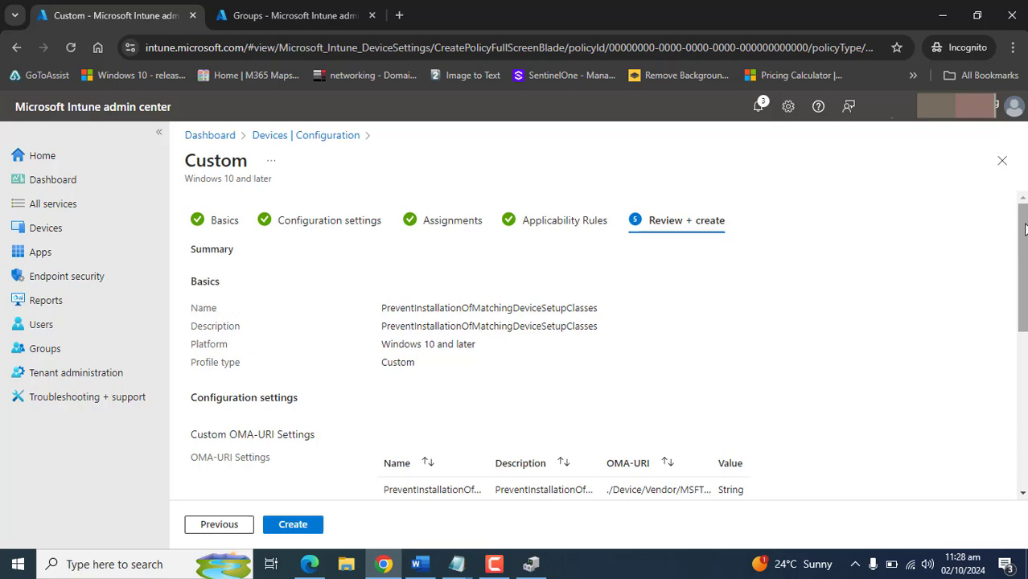
mouse_move(1025, 230)
mouse_down()
mouse_move(1023, 385)
mouse_move(1023, 228)
mouse_up()
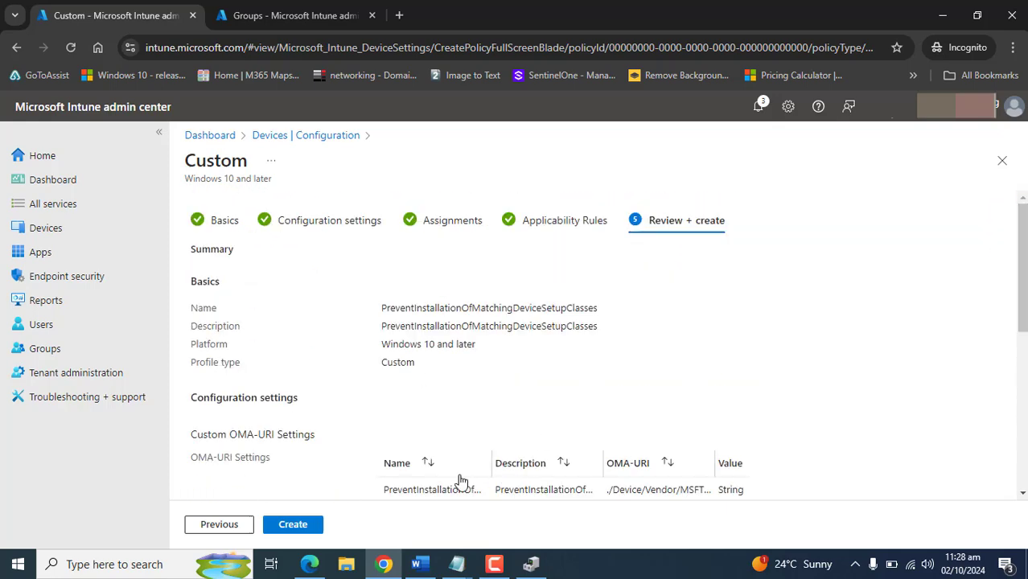
Review the profile summary, create the profile, and refresh the policy list with a wider policy name column
drag(1023, 270, 1023, 336)
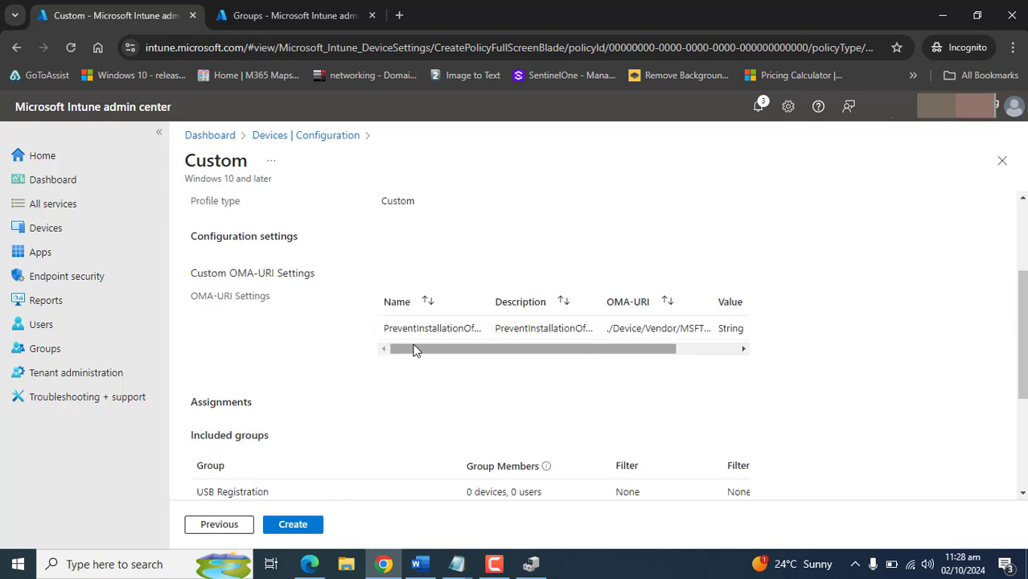
drag(418, 346, 534, 351)
drag(1023, 354, 1023, 287)
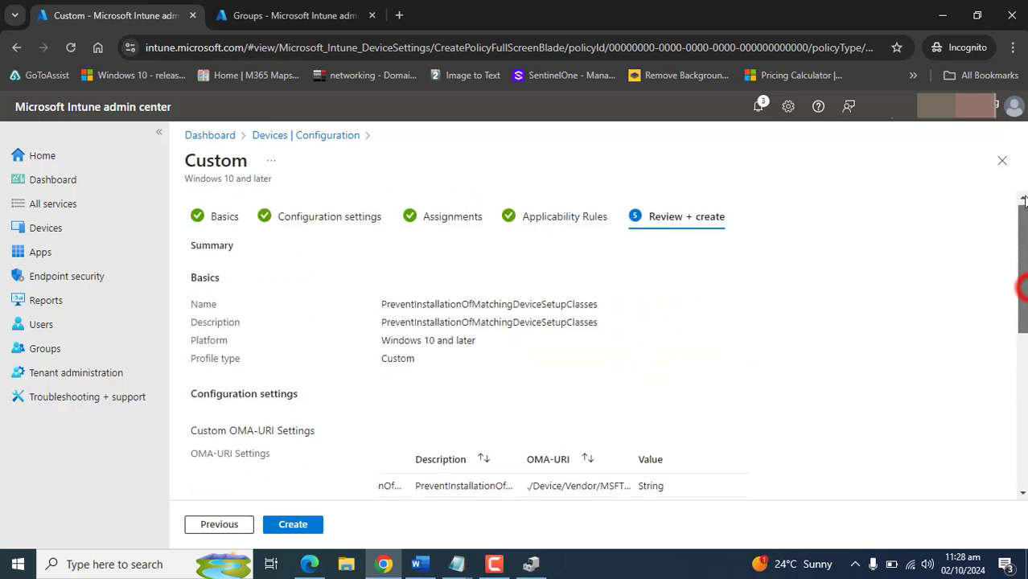
click(293, 524)
click(474, 269)
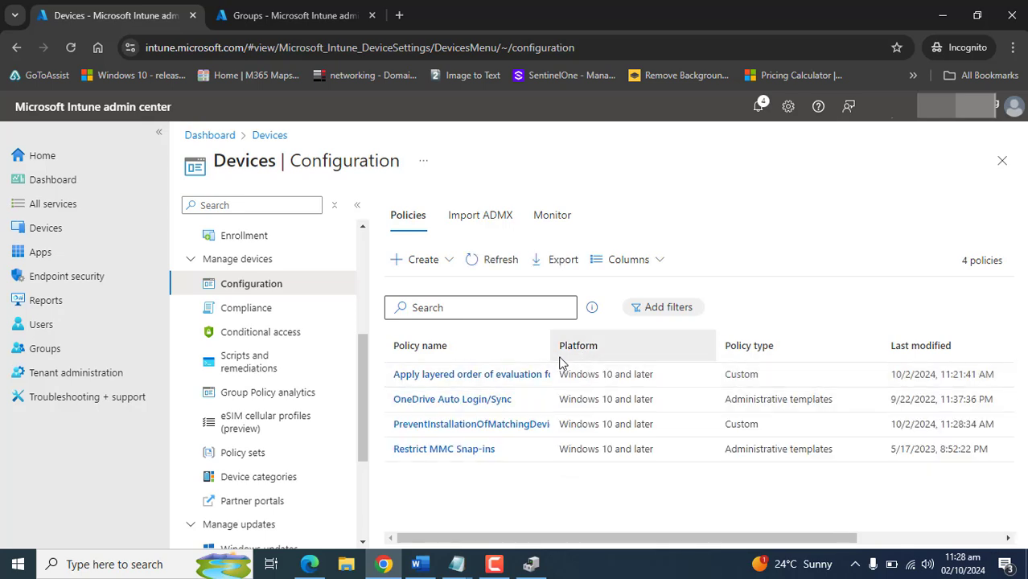
drag(554, 346, 965, 342)
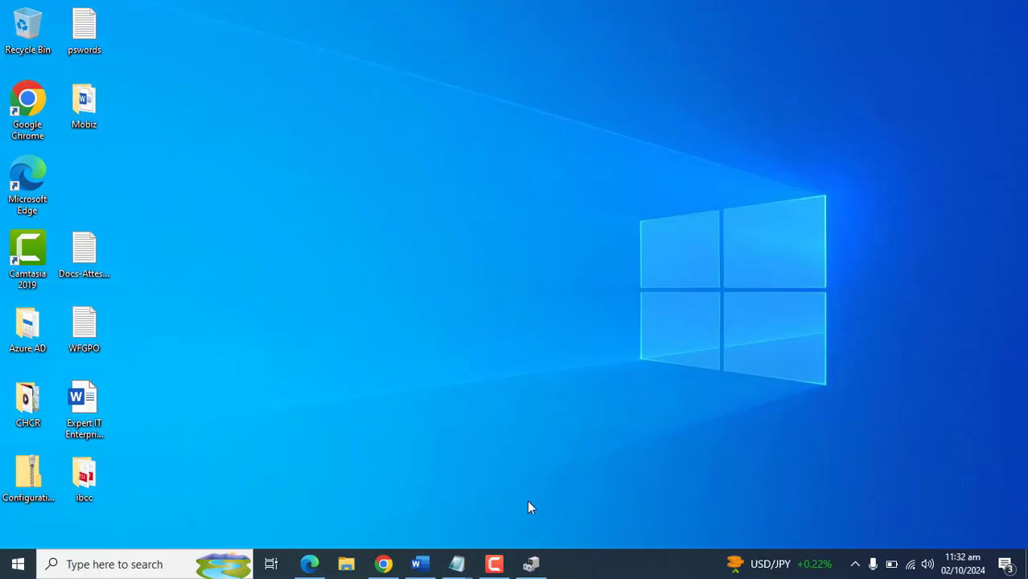
Switch to Chrome and start a new profile for Windows 10 and later from the Custom template
click(386, 565)
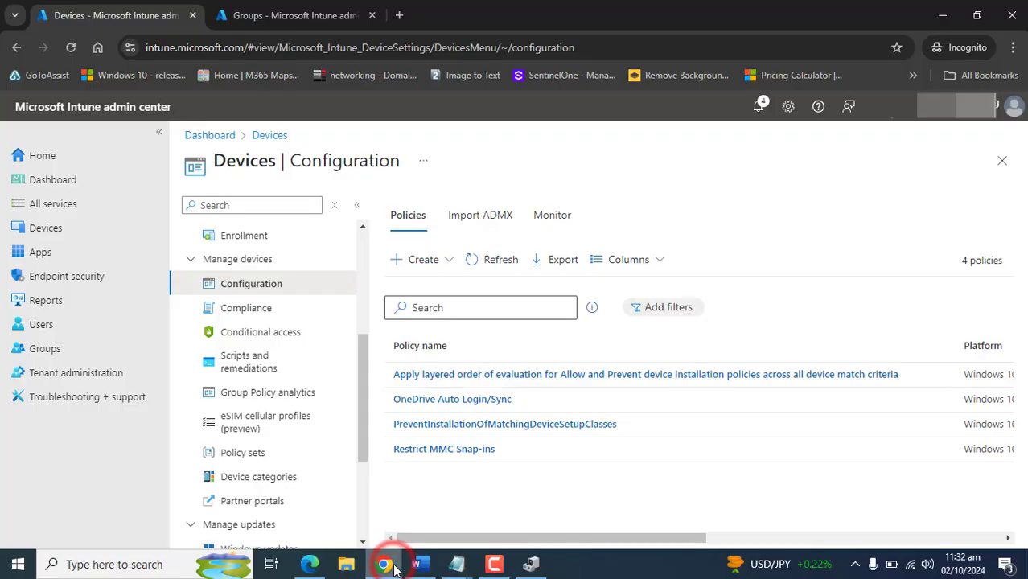
click(417, 265)
click(424, 289)
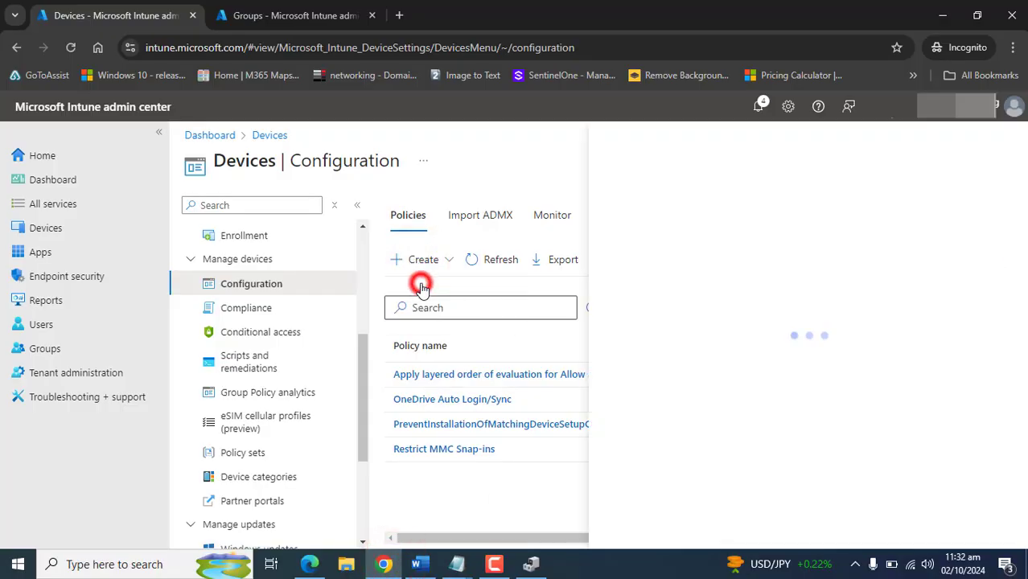
click(724, 208)
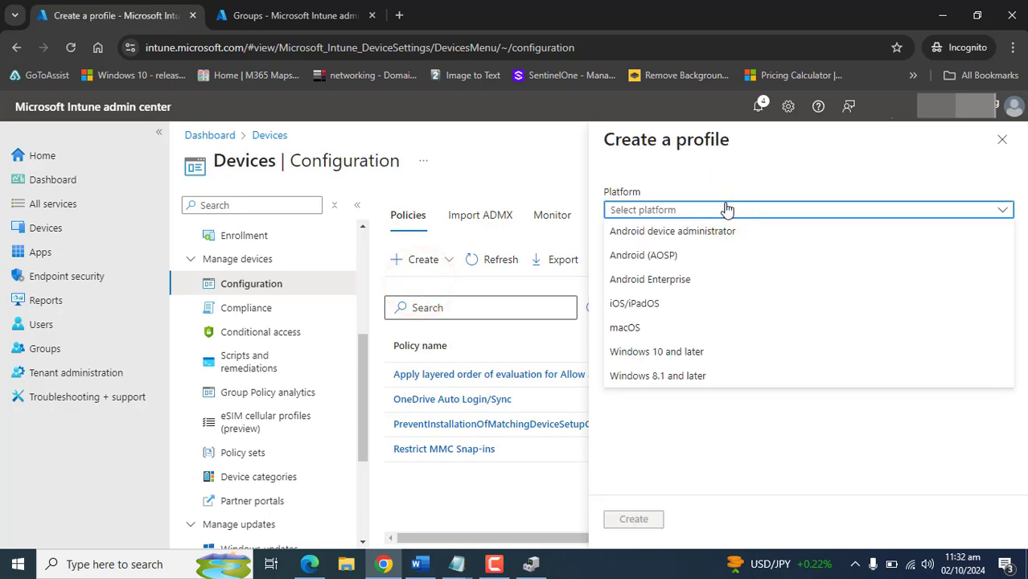
click(666, 355)
click(671, 254)
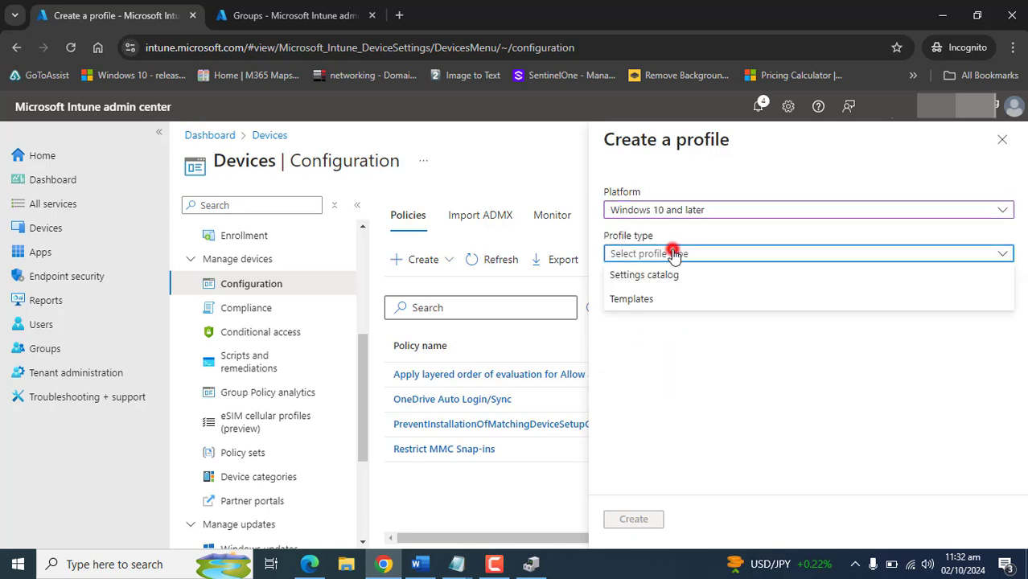
click(642, 299)
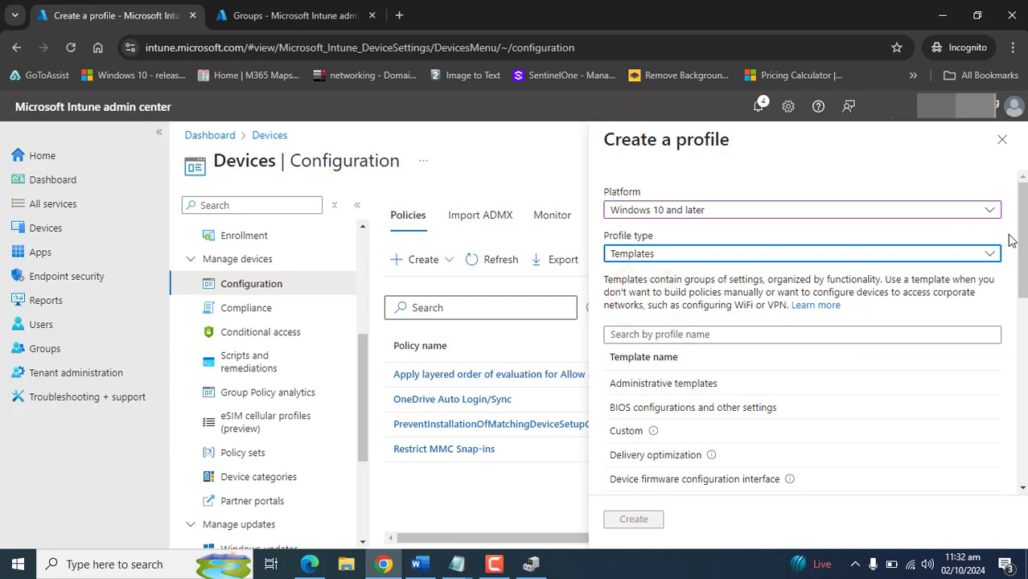
drag(1023, 236, 1023, 268)
click(621, 342)
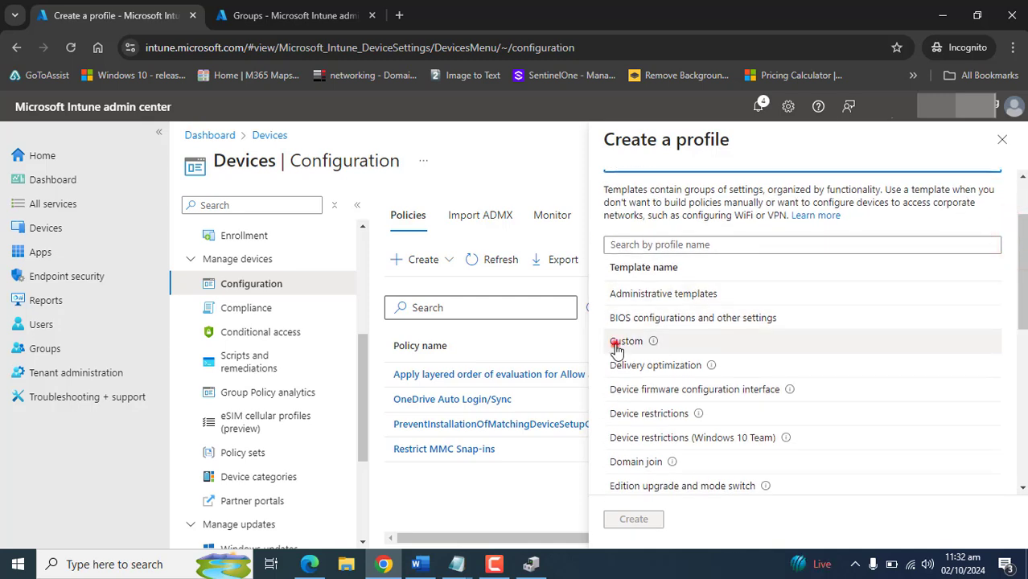
click(640, 519)
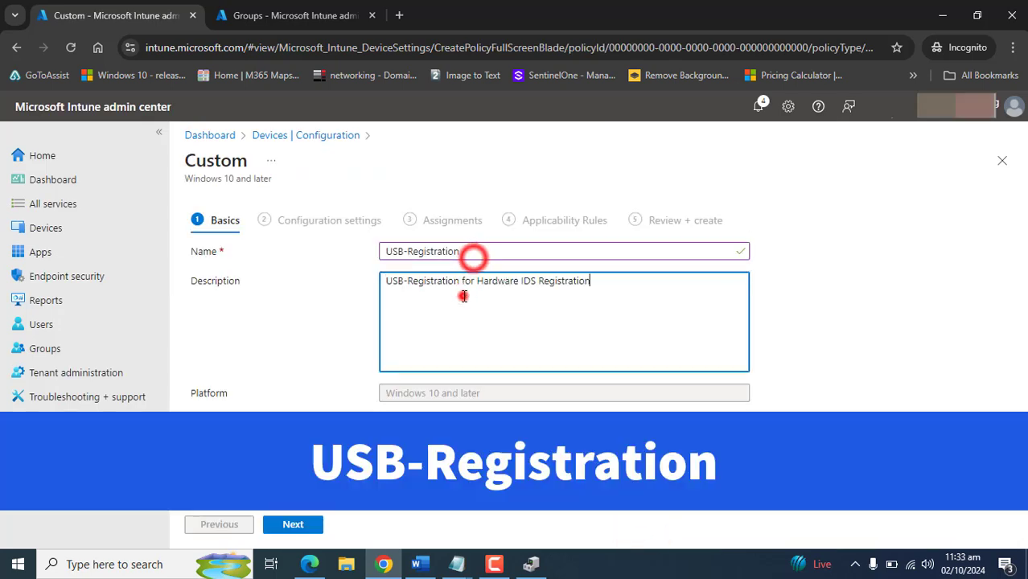
Name the profile USB-Registration, describe it as "USB-Registration for Hardware IDS Registration", and continue to the configuration settings
click(467, 298)
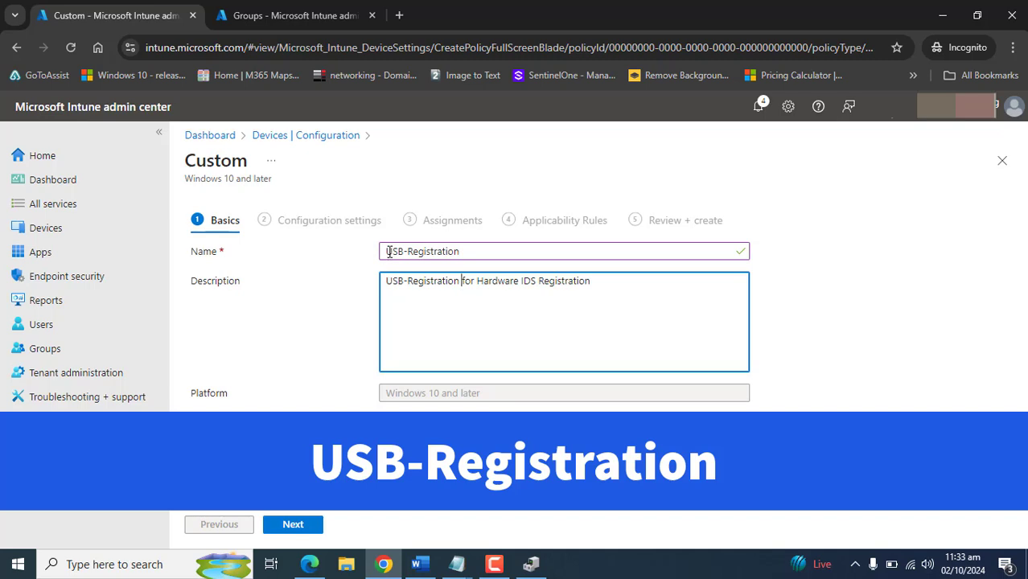
drag(388, 252, 471, 253)
click(464, 298)
click(293, 524)
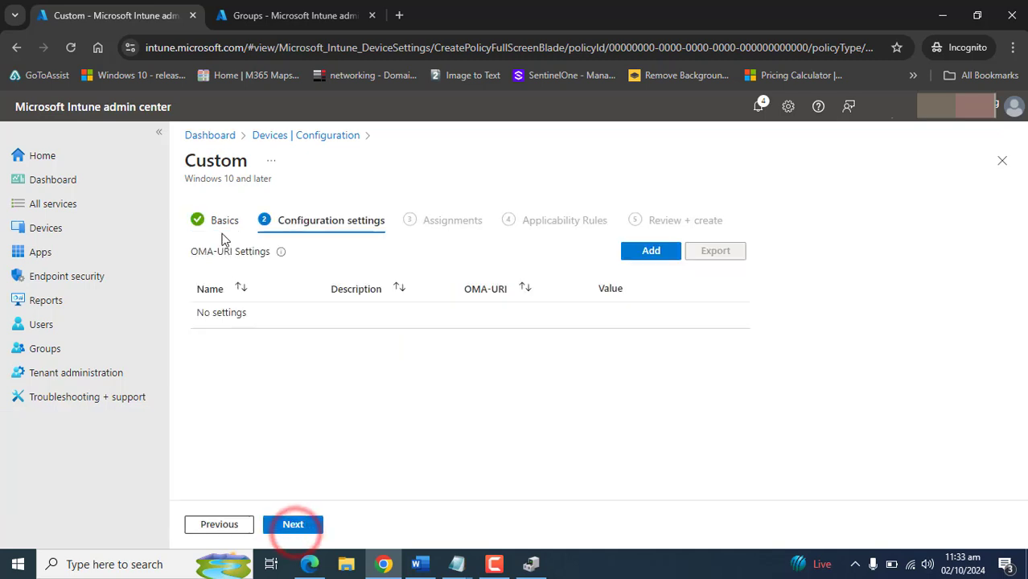
Add an OMA-URI row with USB-Registration as name and description, and the path ./Device/Vendor/MSFT/Policy/Config/DeviceInstallation/AllowInstallationOfMatchingDeviceIDs
click(195, 254)
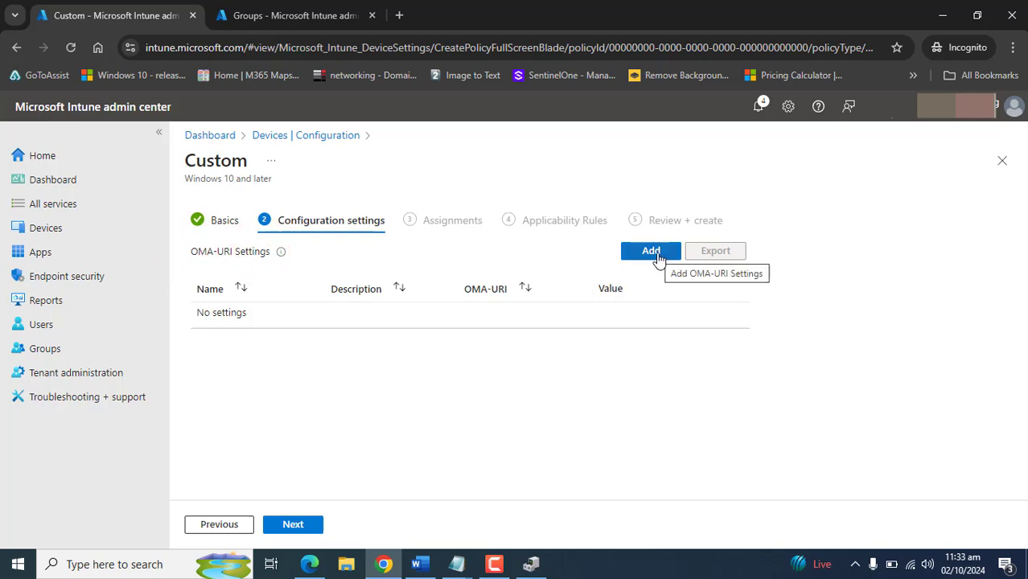
click(656, 256)
text(USB-Registration)
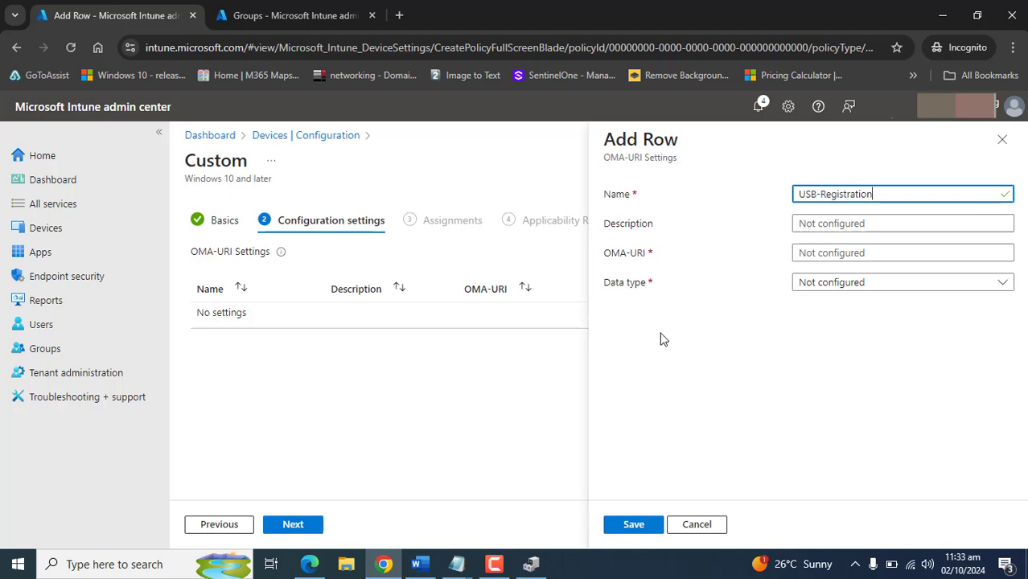
triple_click(885, 197)
key(ctrl+c)
click(875, 220)
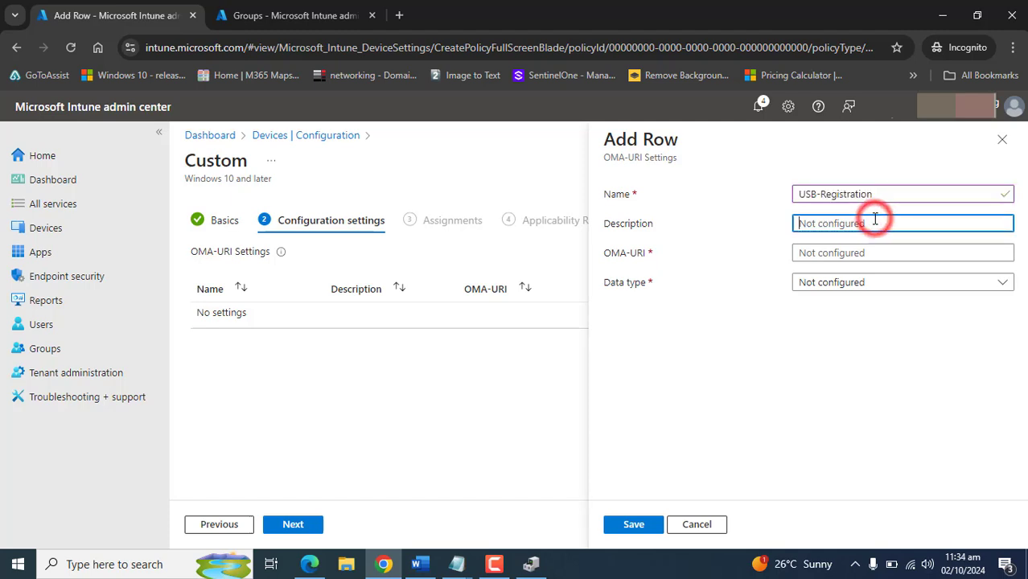
key(ctrl+v)
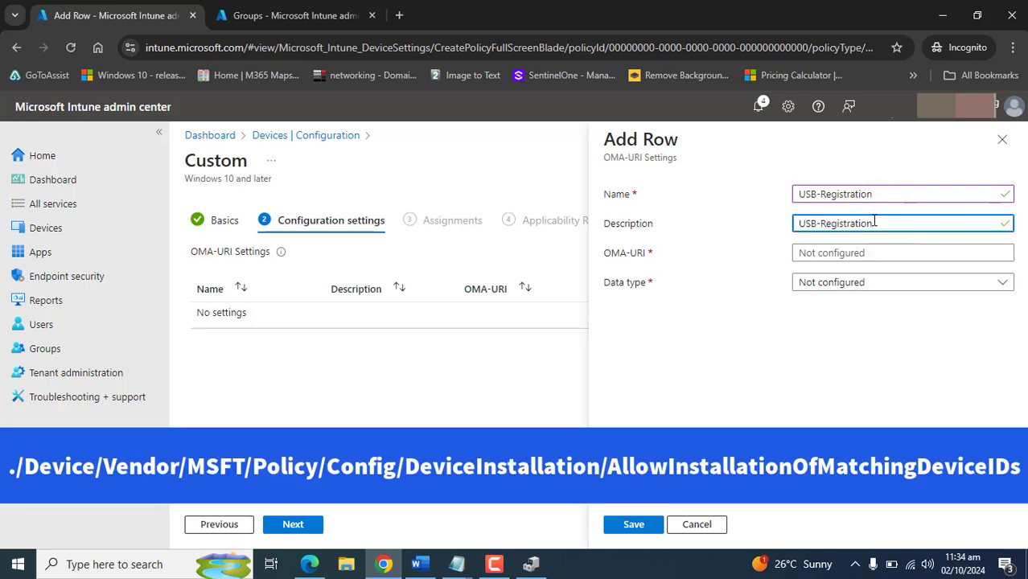
click(849, 254)
text(./Device/Vendor/MSFT/Policy/Config/DeviceInstallation/AllowInstallationOfMatchingDeviceIDs)
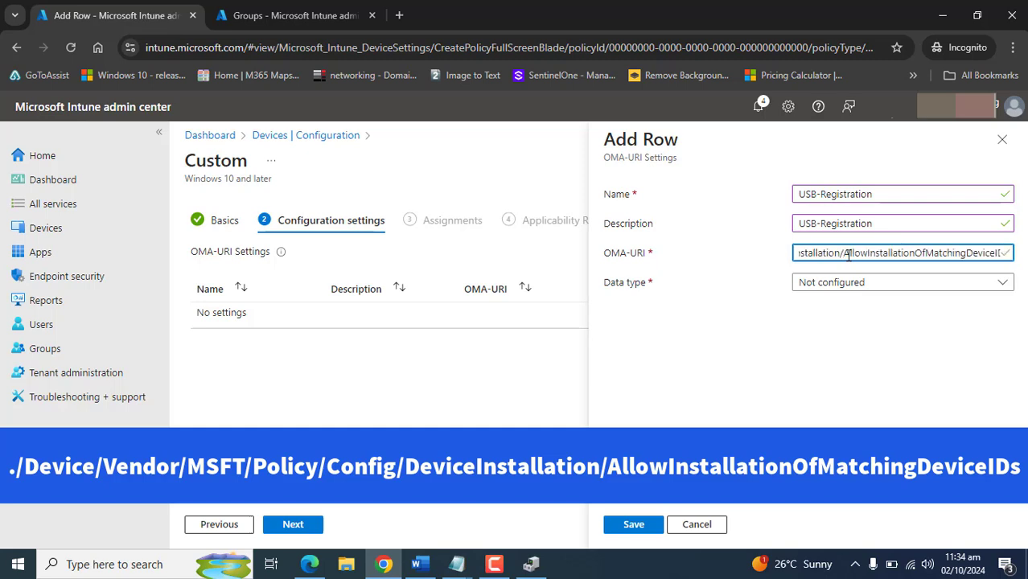
Check the row's OMA-URI path back through to its beginning
click(847, 255)
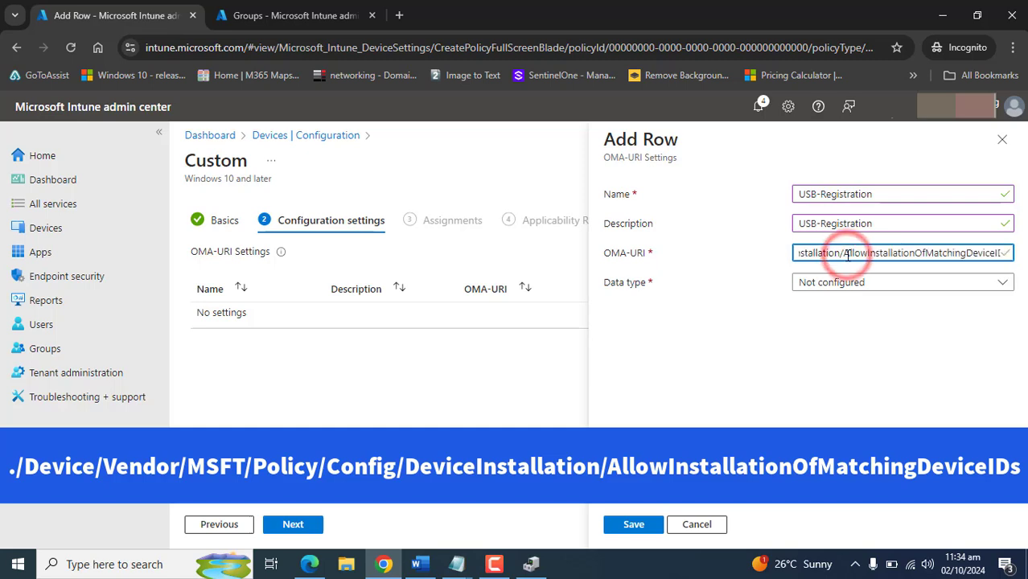
key(Left)
key(Left)
key(Left)
key(Left)
key(Left)
key(Left)
key(Left)
key(Left)
key(Left)
key(Left)
key(Left)
key(Left)
key(Left)
key(Left)
key(Left)
key(Left)
key(Left)
key(Left)
key(Left)
key(Left)
key(Left)
key(Left)
key(Left)
key(Left)
key(Left)
key(Left)
key(Left)
key(Left)
key(Left)
key(Left)
key(Left)
key(Left)
key(Left)
key(Left)
key(Left)
key(Left)
key(Left)
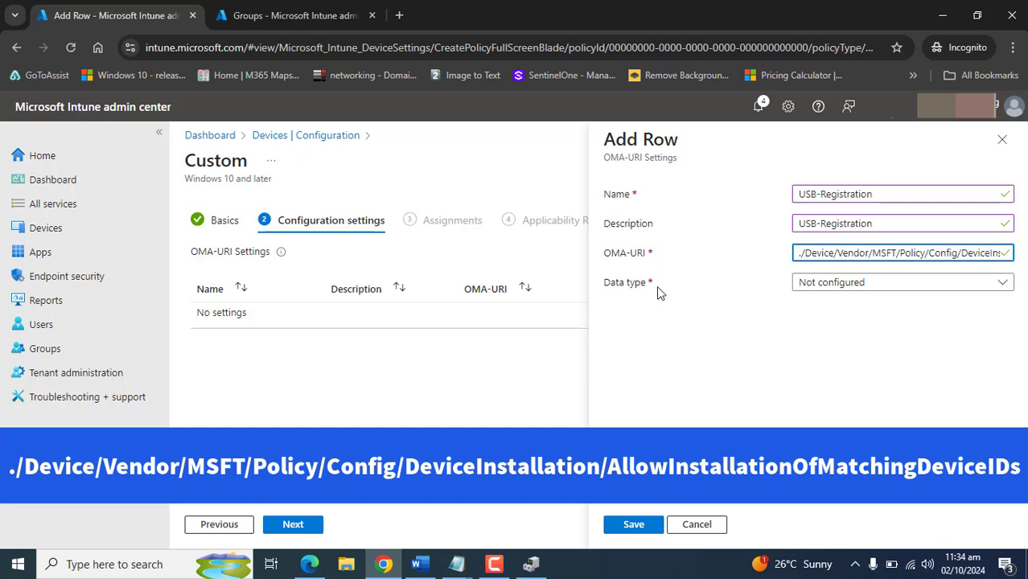
Set the OMA-URI row's data type to String
drag(601, 283, 654, 288)
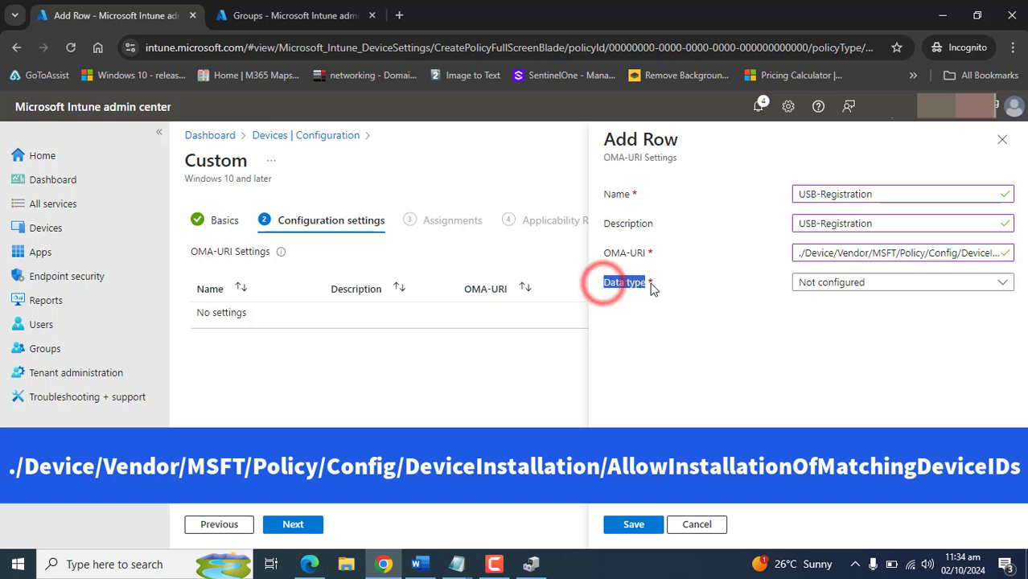
click(903, 284)
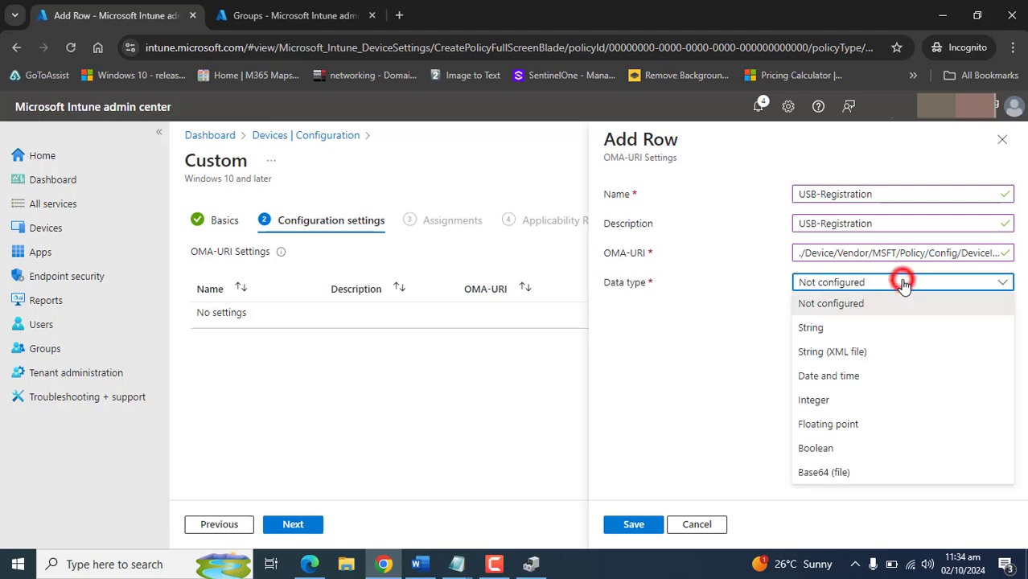
click(816, 328)
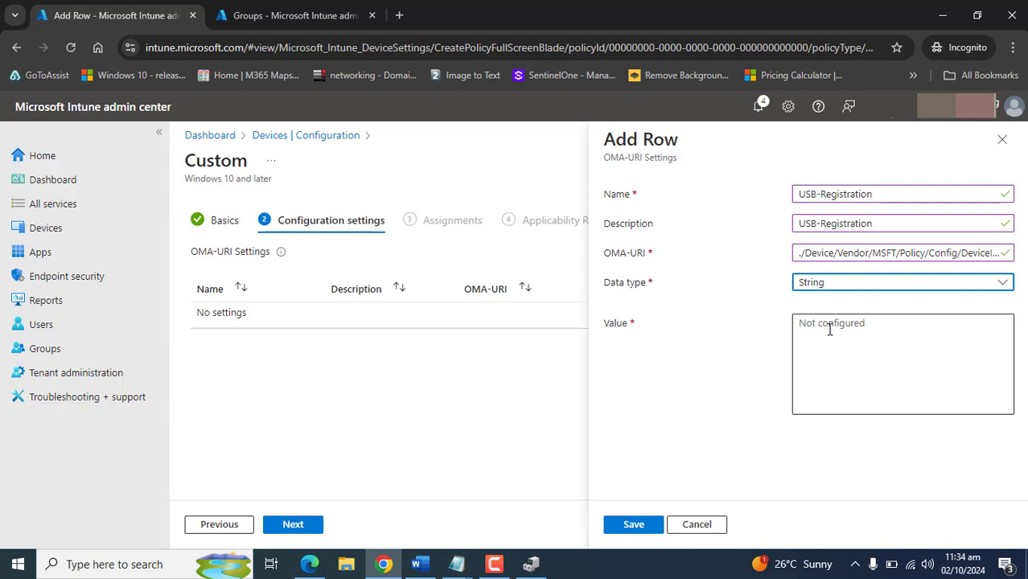
Switch to Device Manager, look up the Hardware Ids of the VendorCo ProductCode USB Device, and close its properties
click(531, 564)
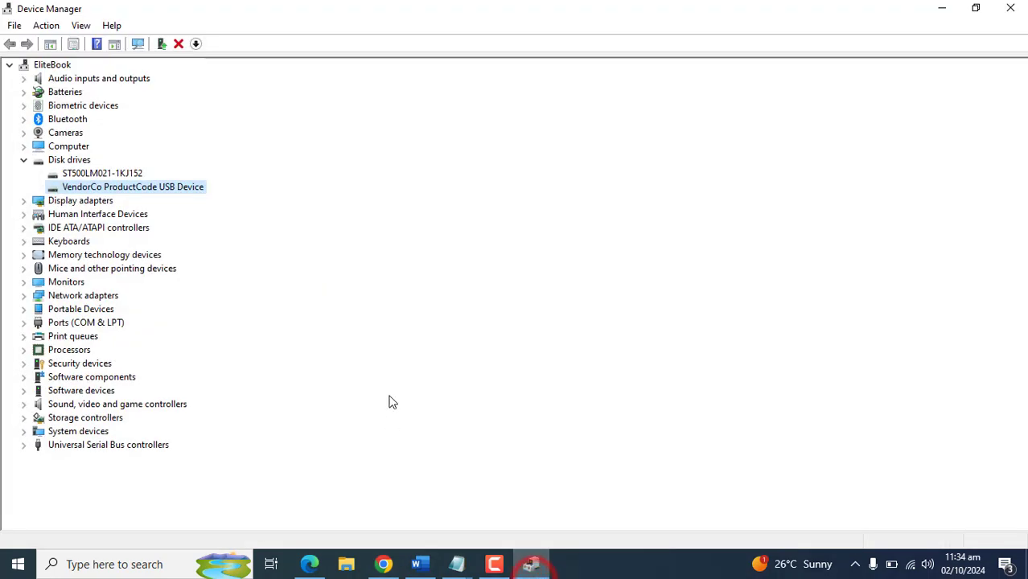
click(378, 296)
right_click(98, 186)
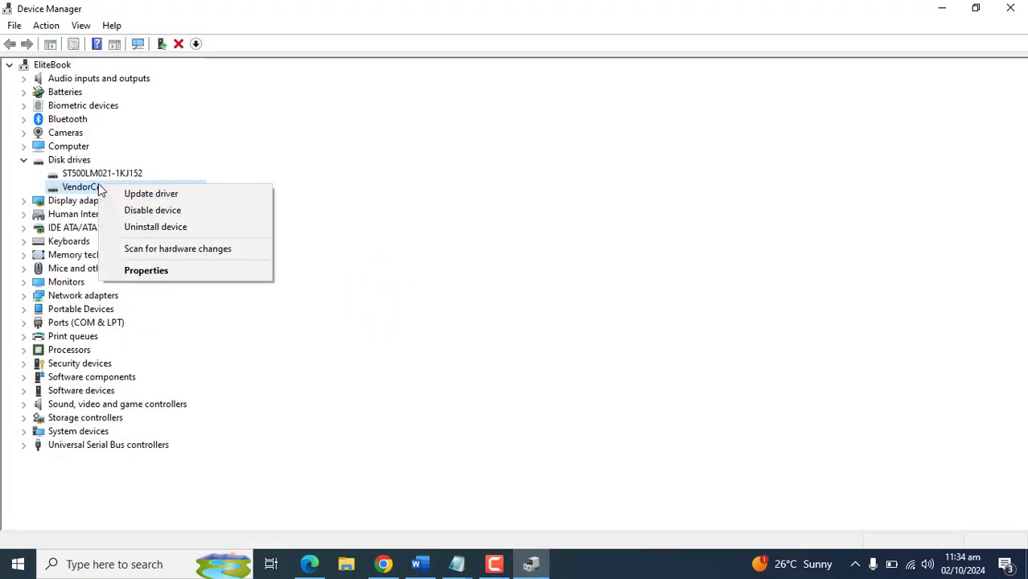
click(350, 131)
right_click(177, 191)
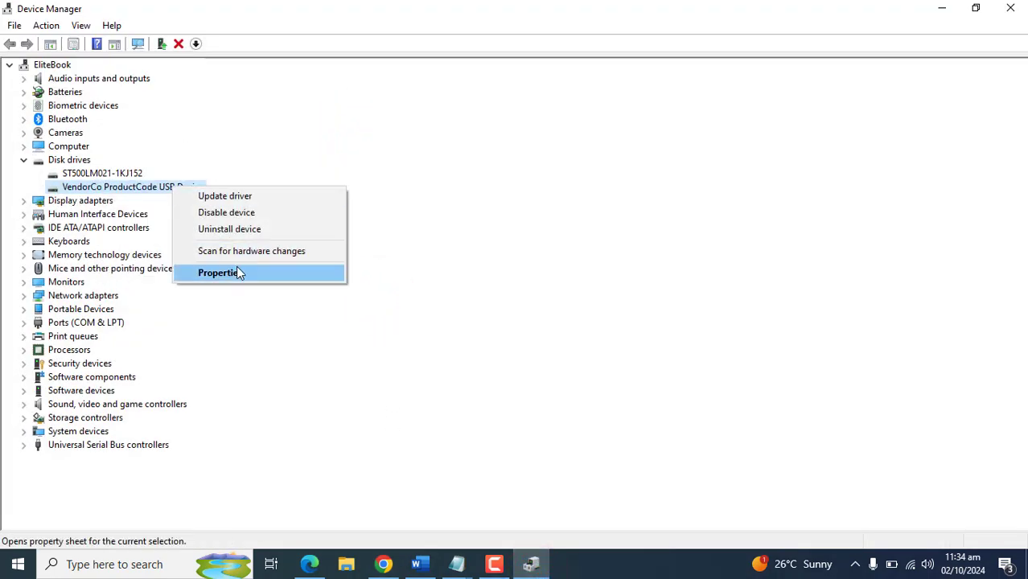
click(236, 266)
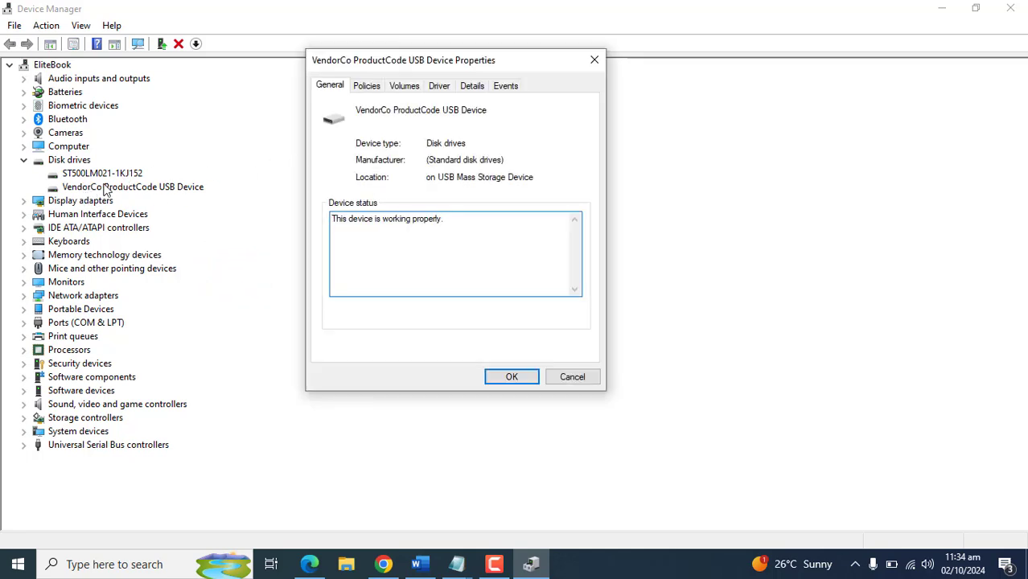
click(471, 87)
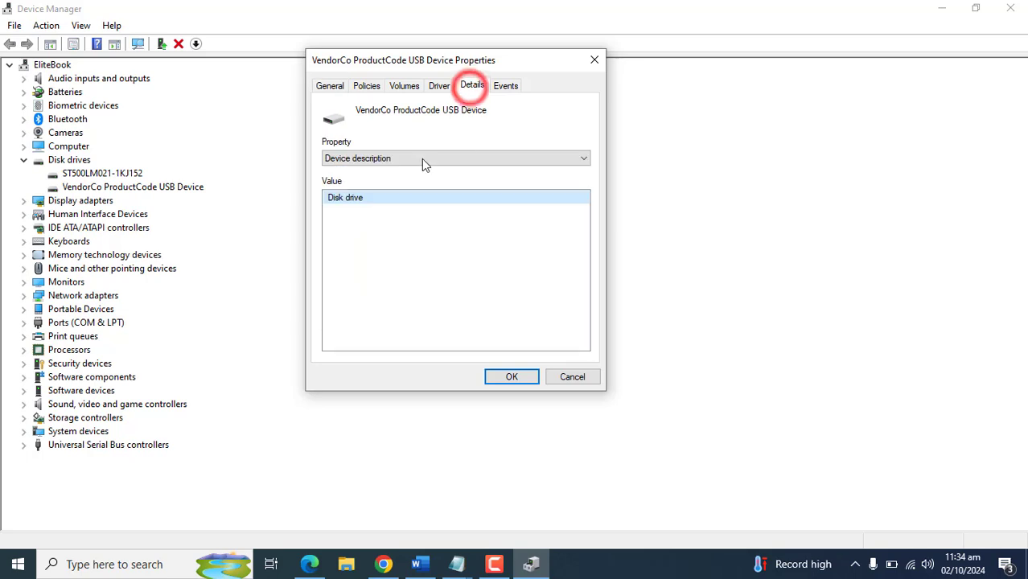
click(420, 159)
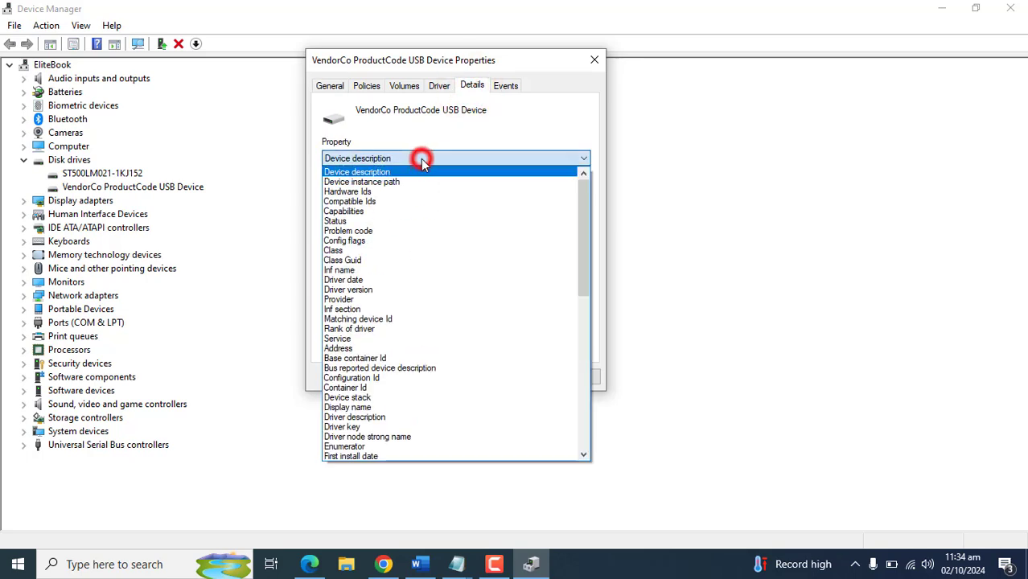
click(377, 193)
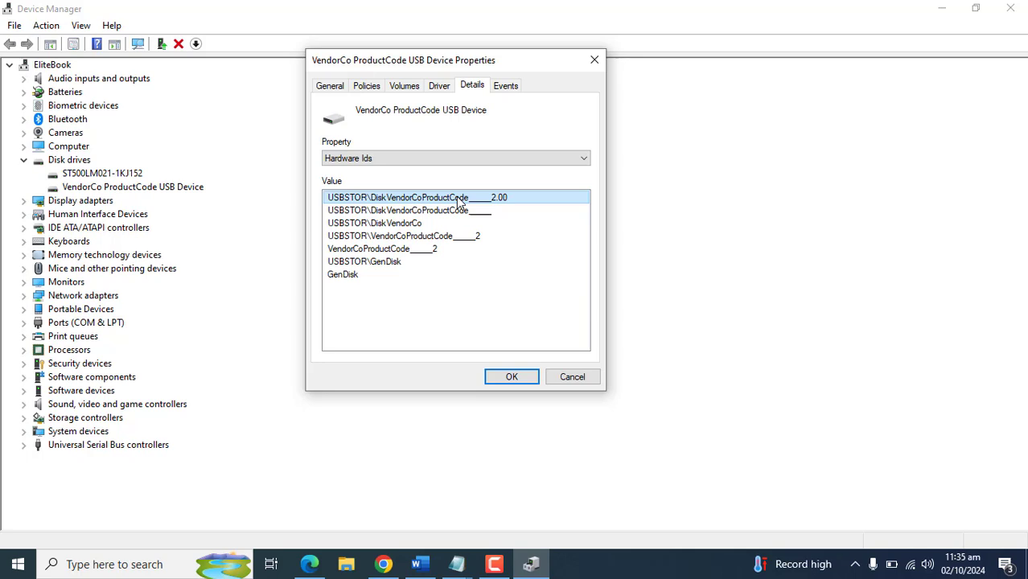
click(586, 376)
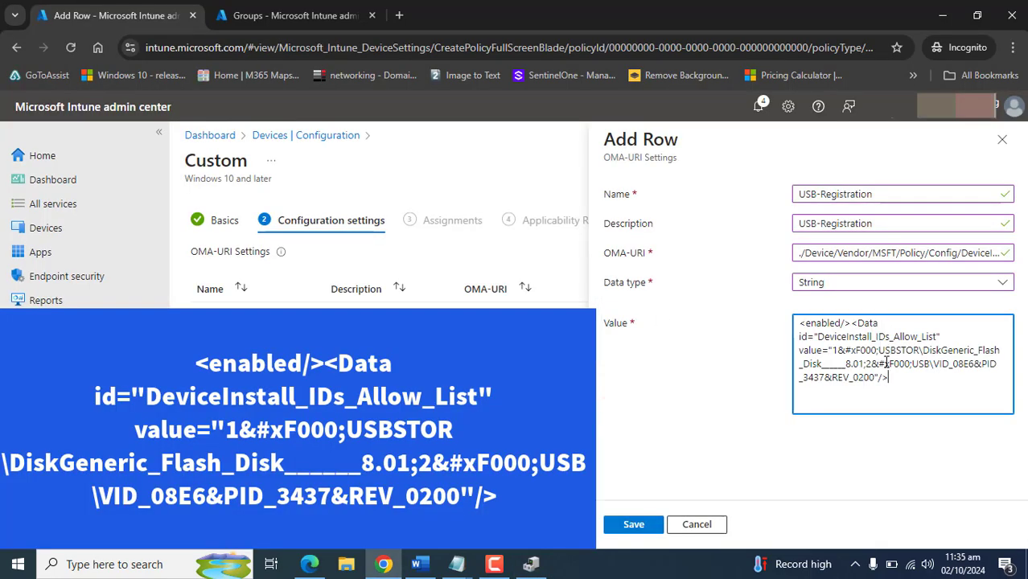
Examine the row value's DeviceInstall_IDs_Allow_List data id and its two numbered hardware ID entries
drag(819, 336, 935, 337)
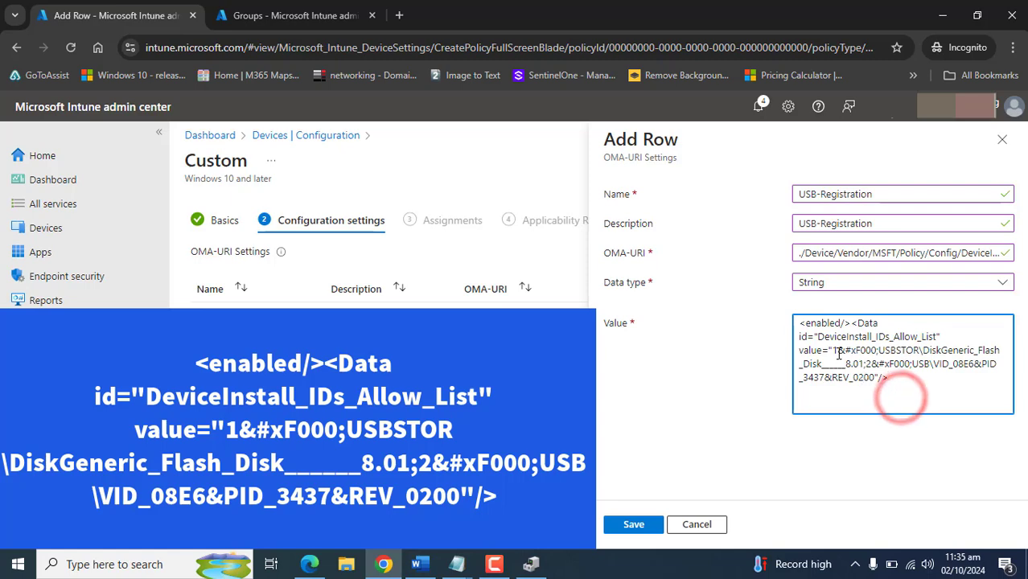
drag(831, 351, 888, 379)
click(868, 364)
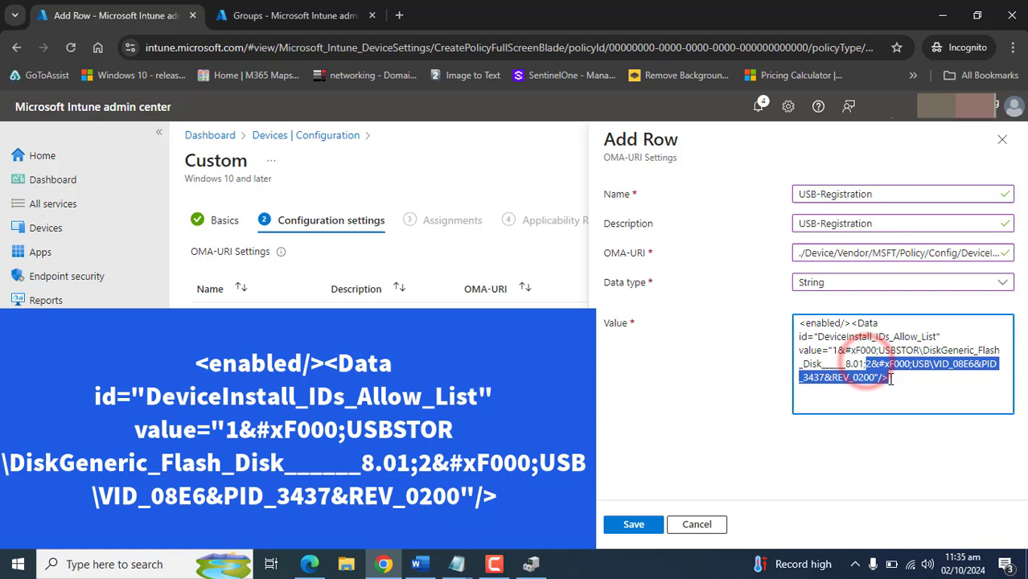
click(970, 400)
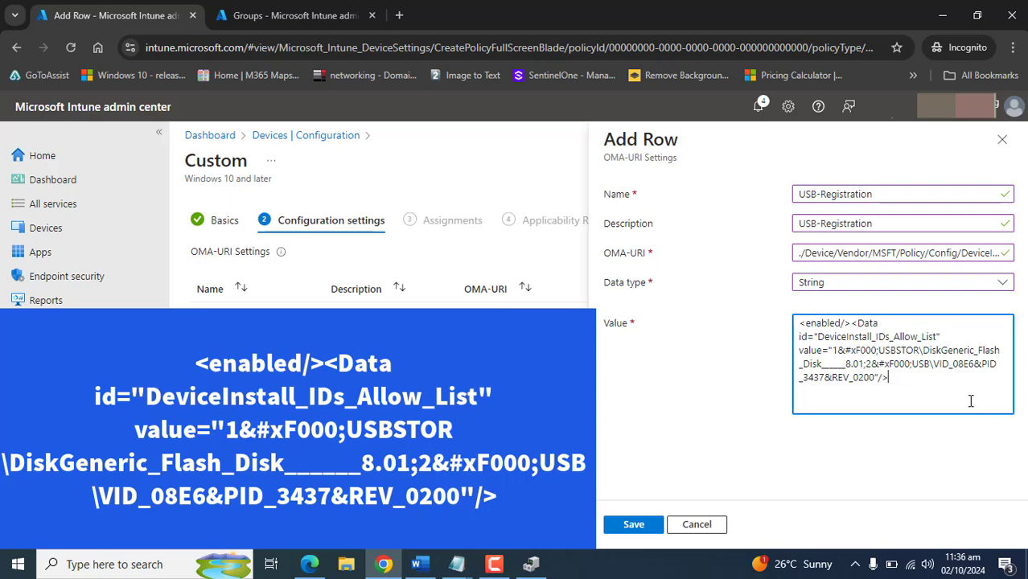
triple_click(834, 351)
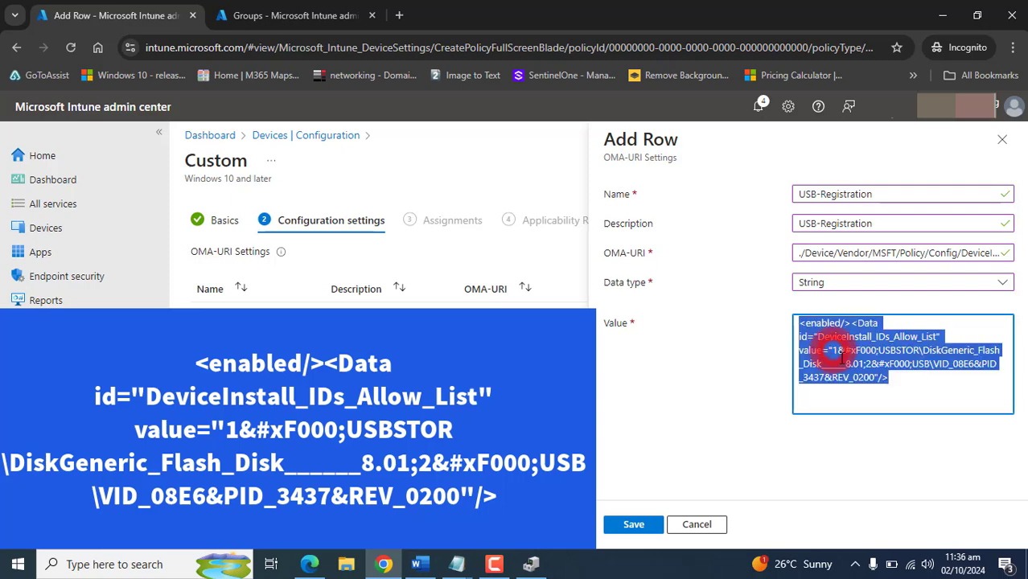
Recheck the USBSTOR disk entry and the USB\VID entry in the row value, and save the OMA-URI row
click(863, 363)
drag(863, 363, 835, 351)
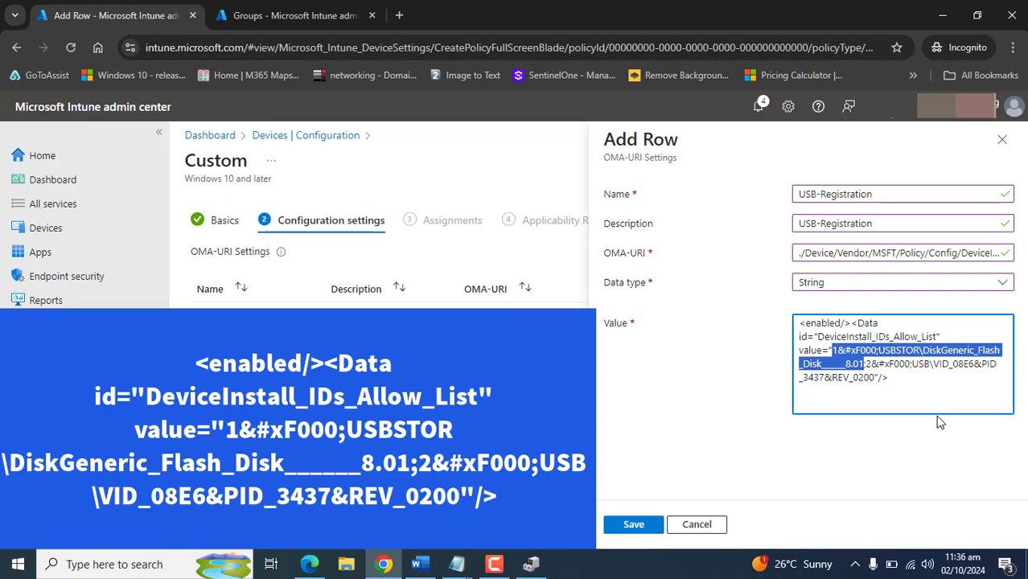
click(921, 398)
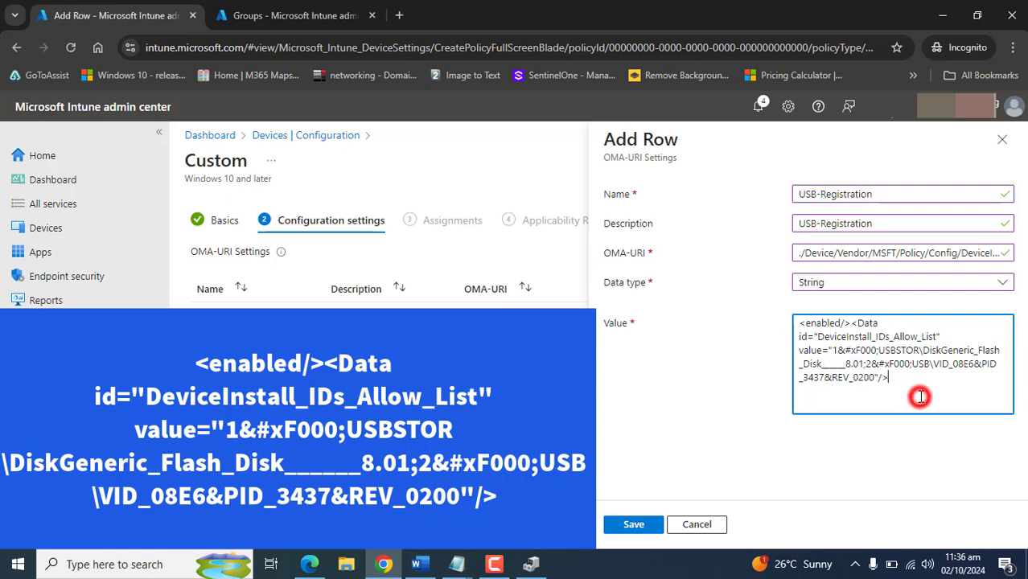
click(865, 363)
mouse_move(866, 363)
mouse_down()
mouse_move(999, 366)
mouse_move(869, 383)
mouse_up()
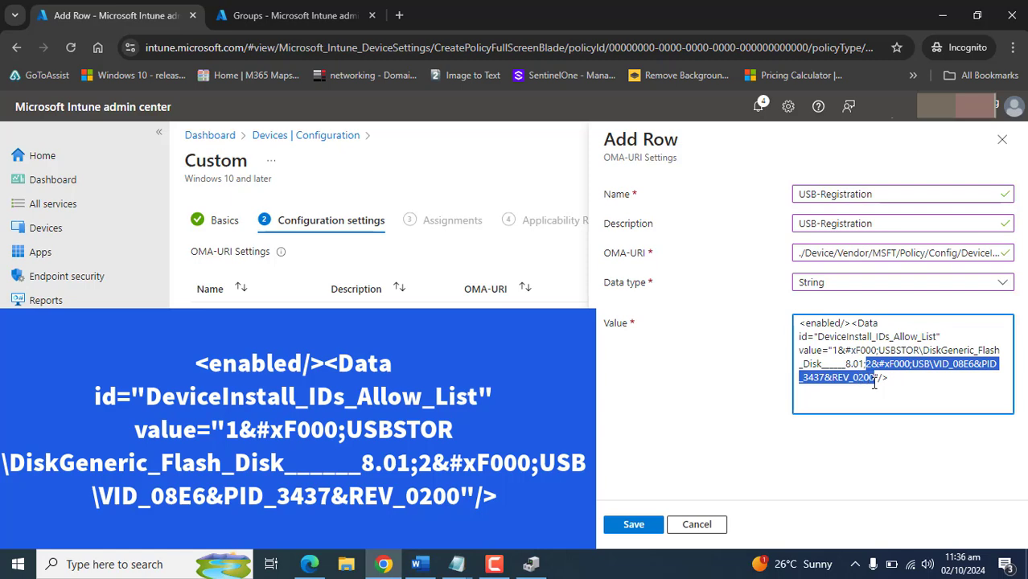
click(933, 398)
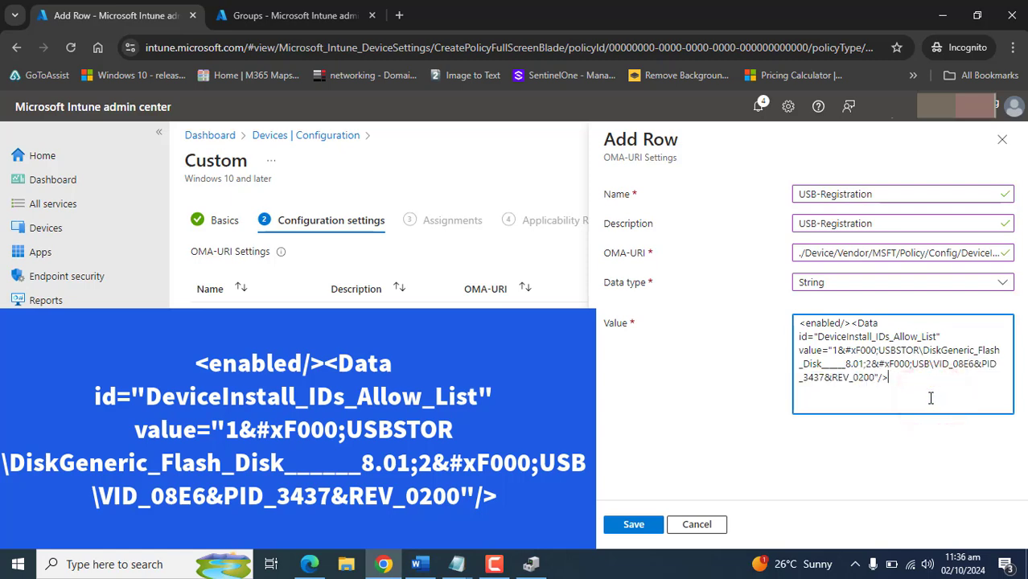
click(622, 527)
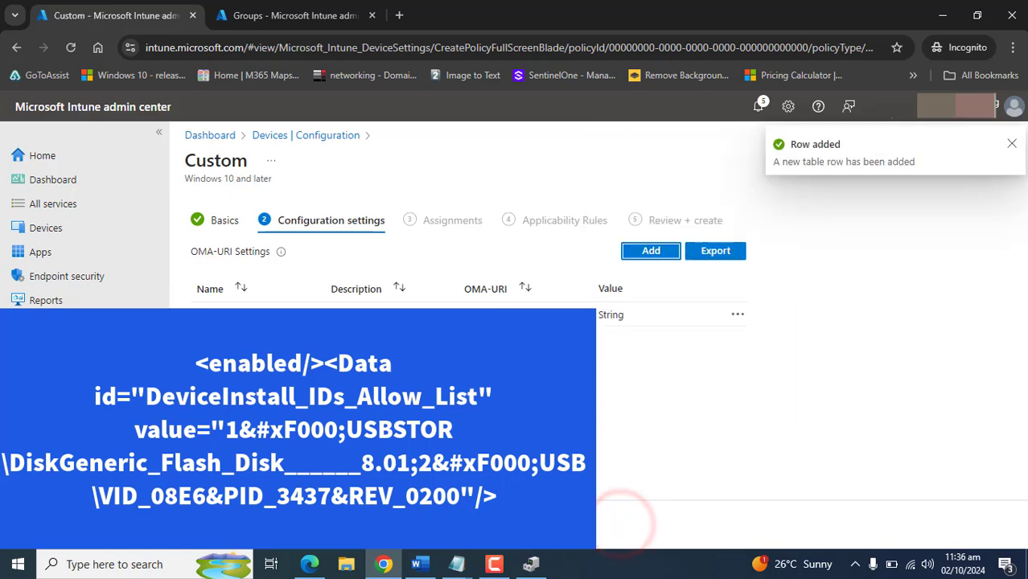
Proceed to the profile's assignments and include the USB Registration group, searching for it with "usb"
click(292, 525)
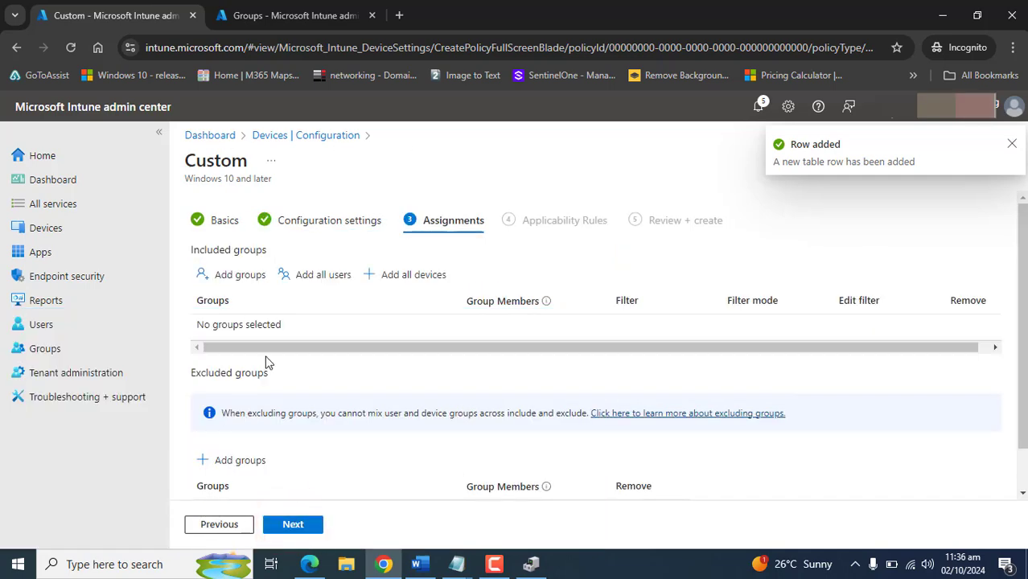
click(236, 277)
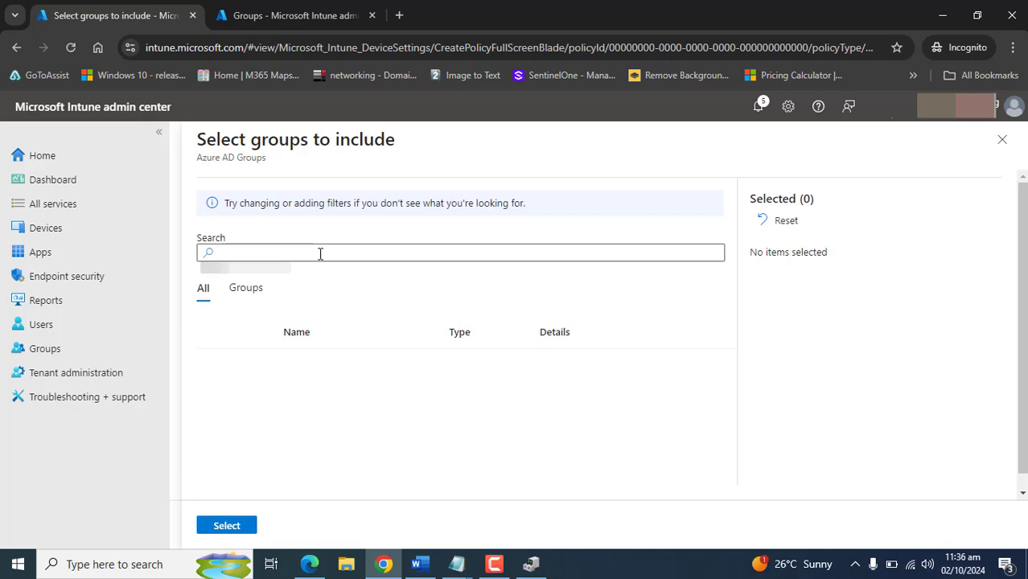
click(320, 253)
text(usb)
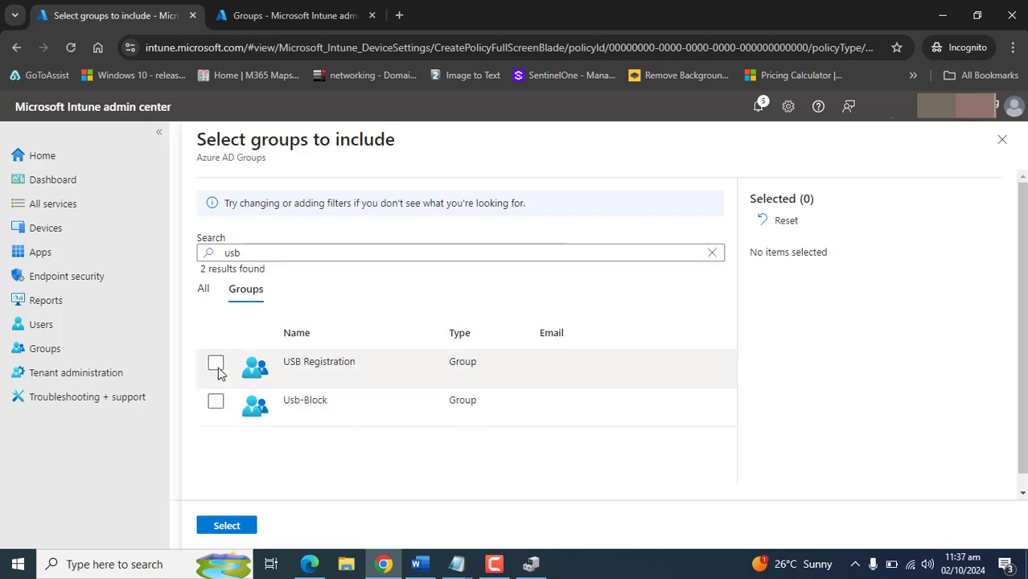
click(214, 363)
click(219, 524)
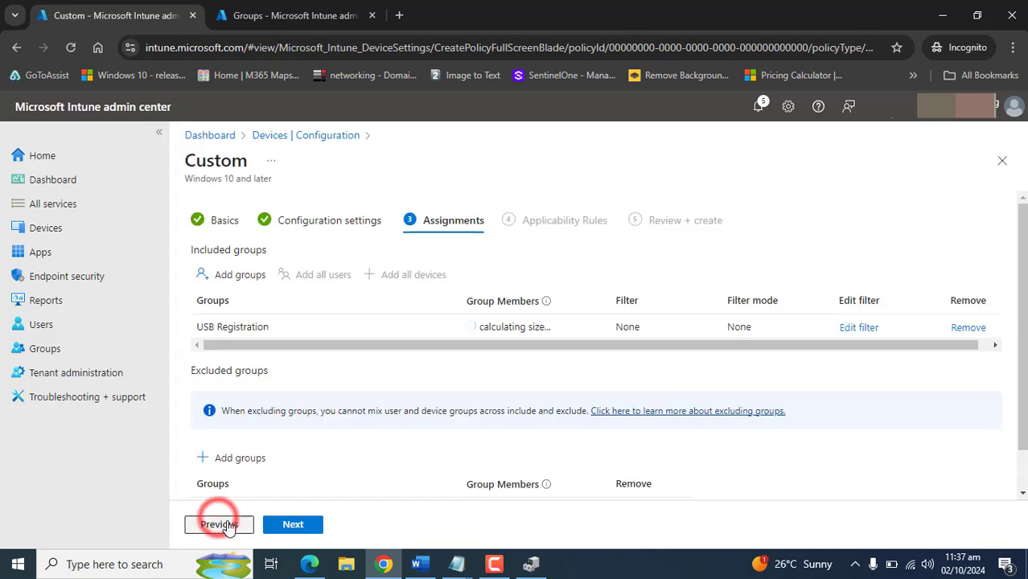
Leave the applicability rules empty, review the profile summary, and create the USB-Registration profile
click(282, 523)
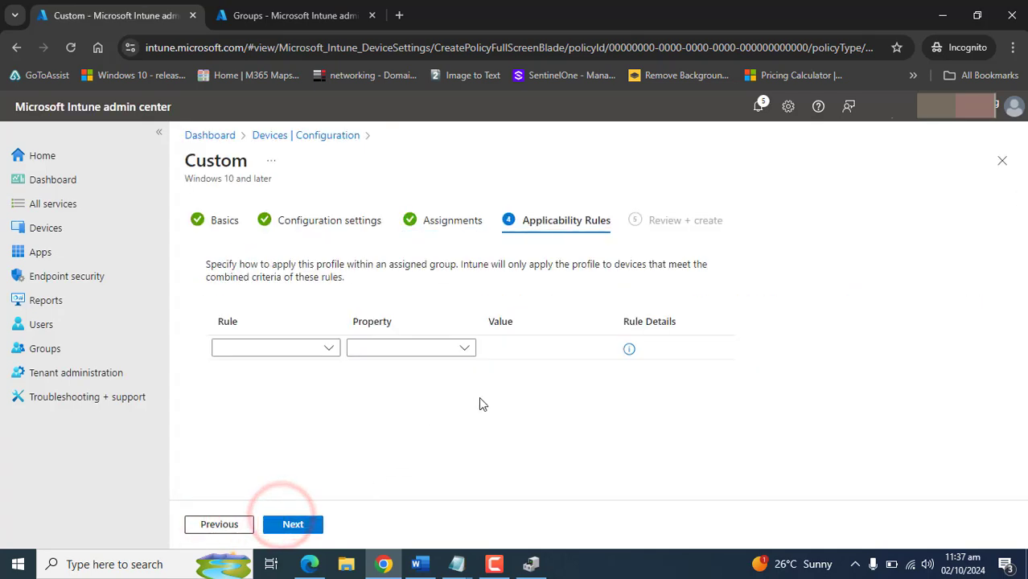
click(293, 524)
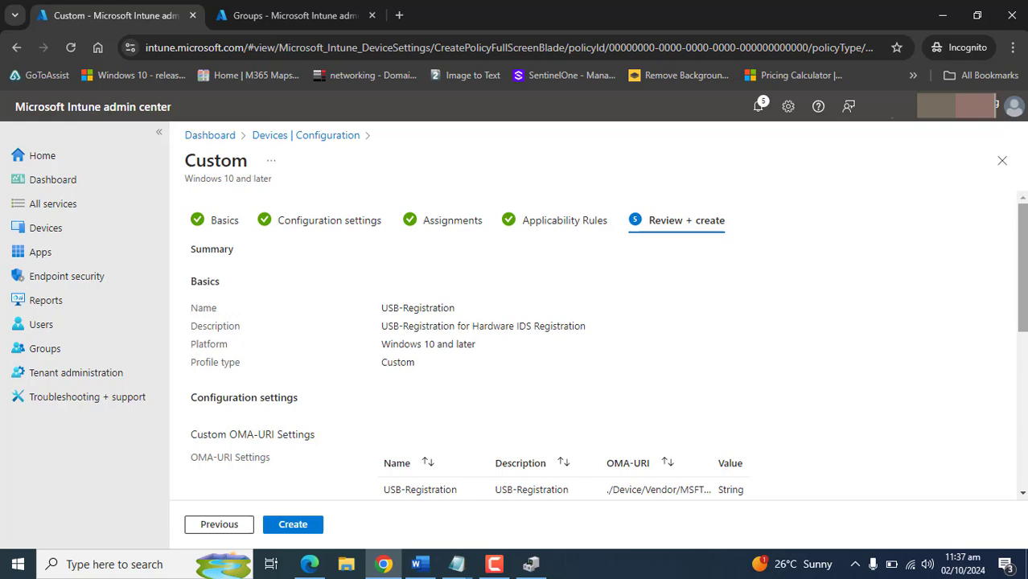
scroll(1020, 294, down, 4)
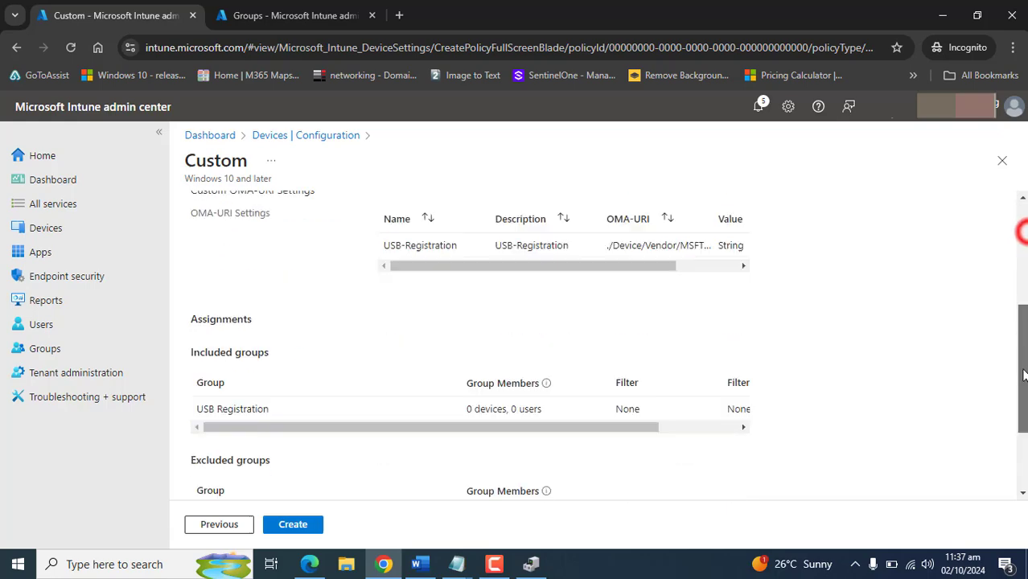
scroll(1019, 229, up, 5)
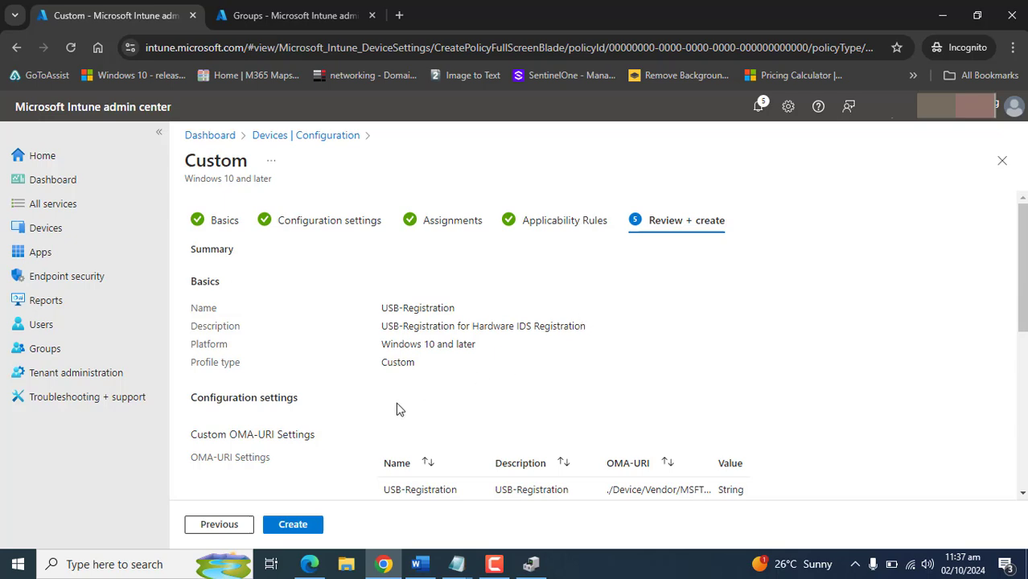
click(306, 525)
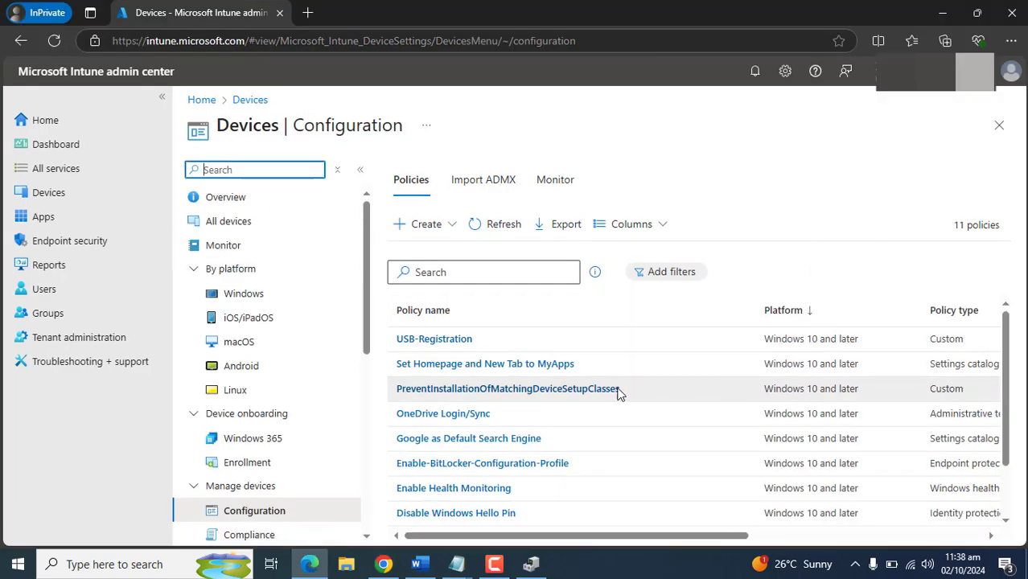
Open the PreventInstallationOfMatchingDeviceSetupClasses policy and examine the error figure in its device and user check-in status
click(498, 389)
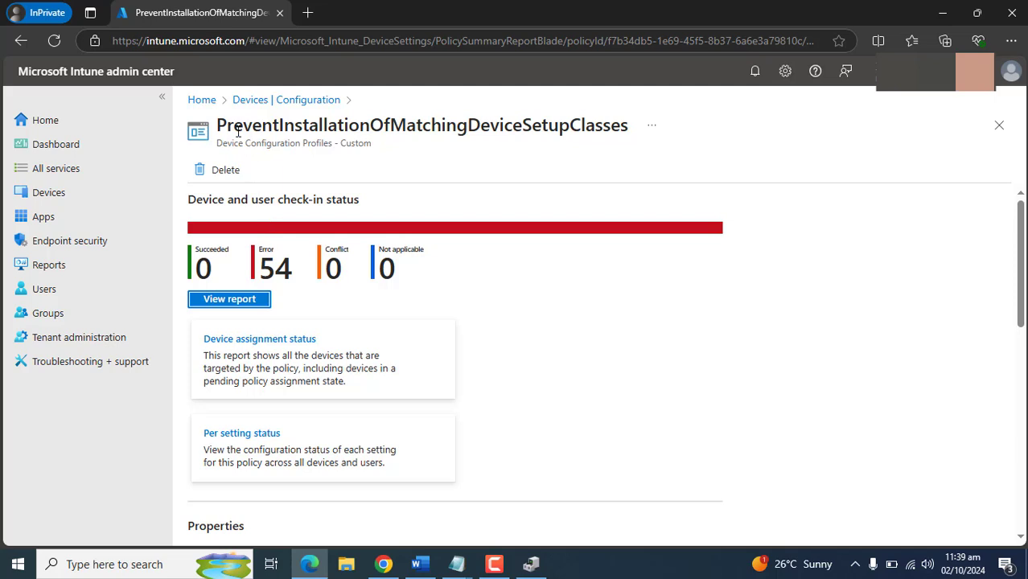
drag(217, 127, 546, 340)
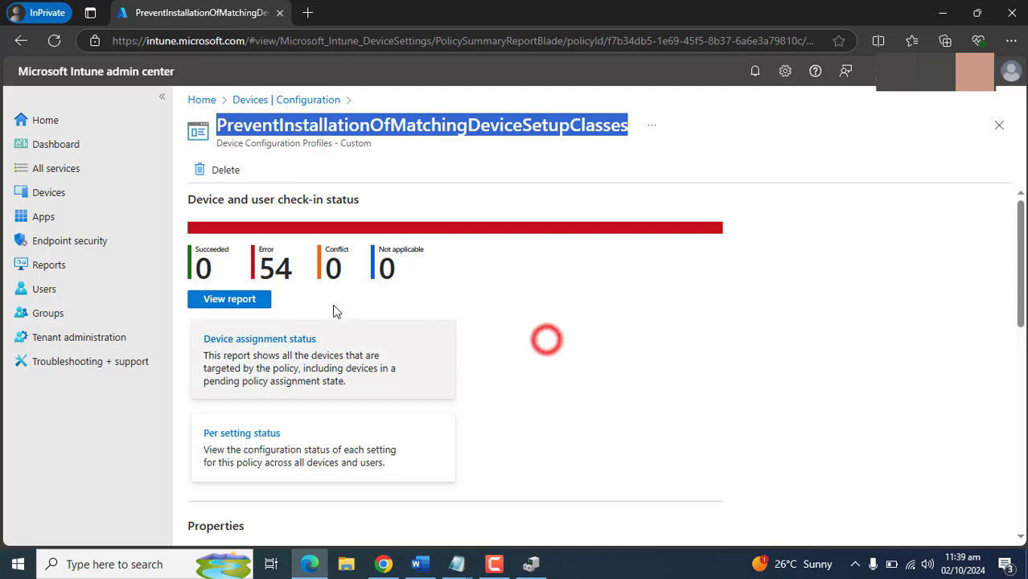
double_click(265, 270)
drag(293, 279, 257, 270)
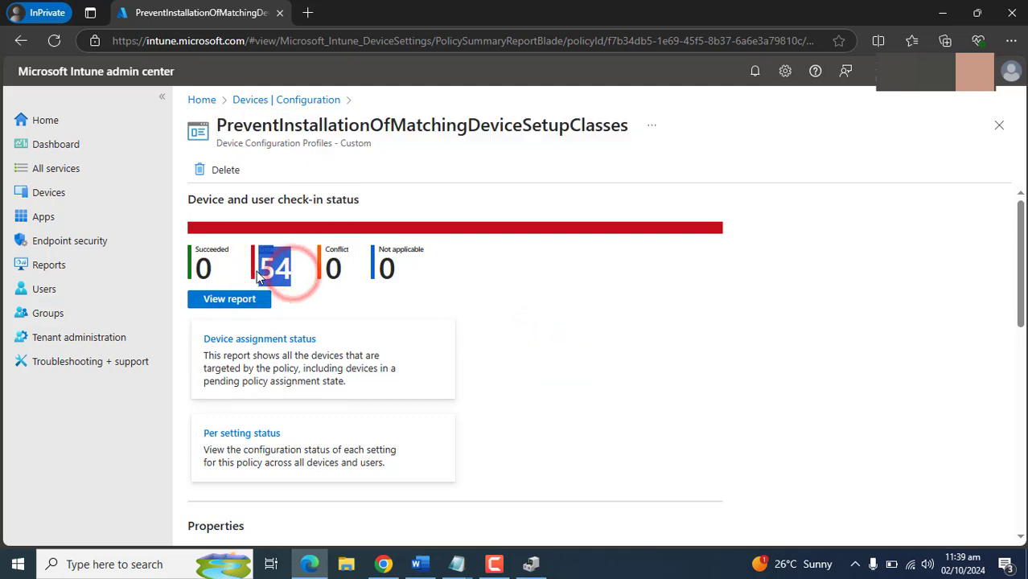
click(300, 288)
double_click(291, 283)
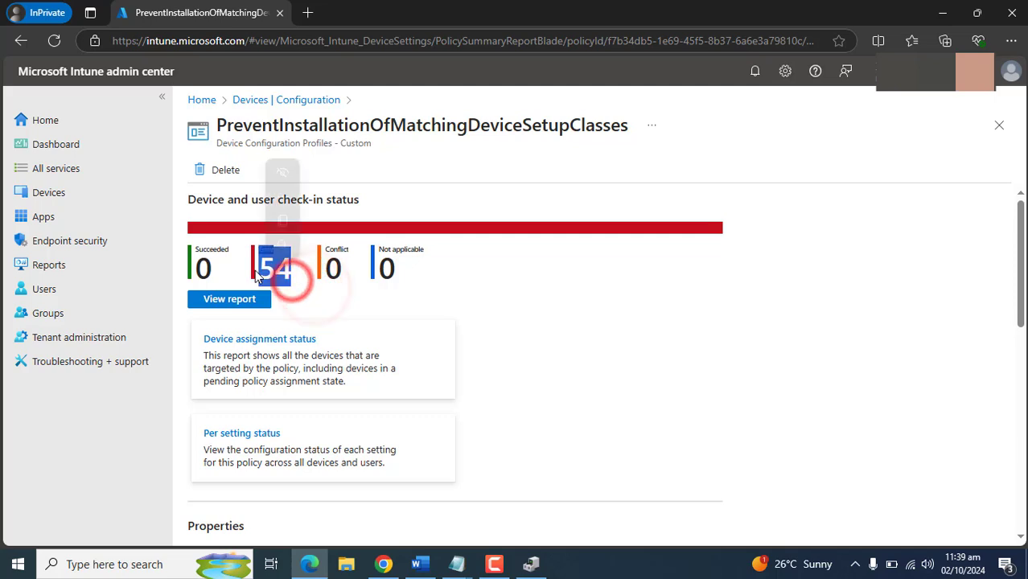
click(291, 290)
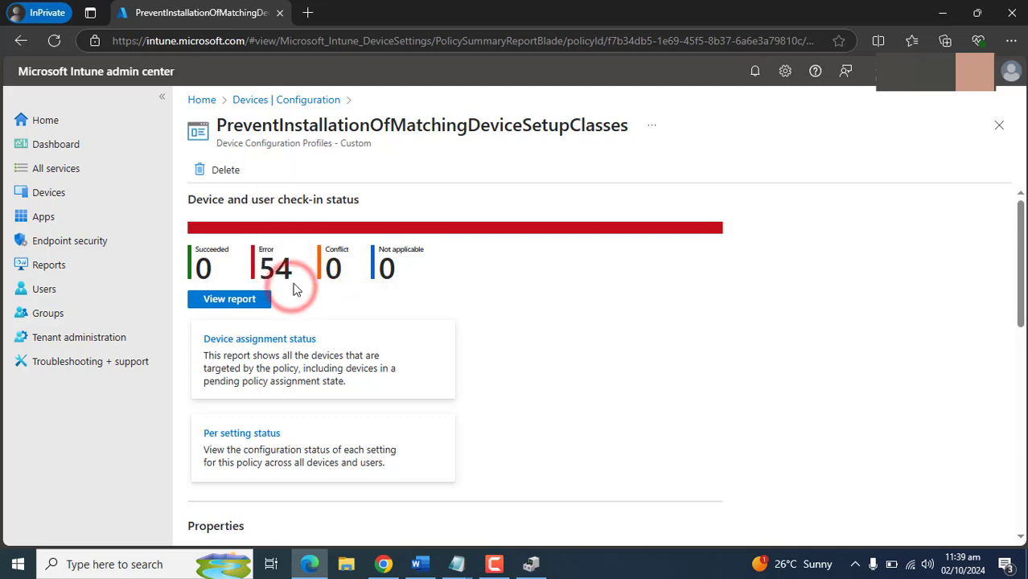
drag(291, 278, 252, 273)
View the policy's check-in report, look through the device records, and return to the configuration policies list
click(237, 304)
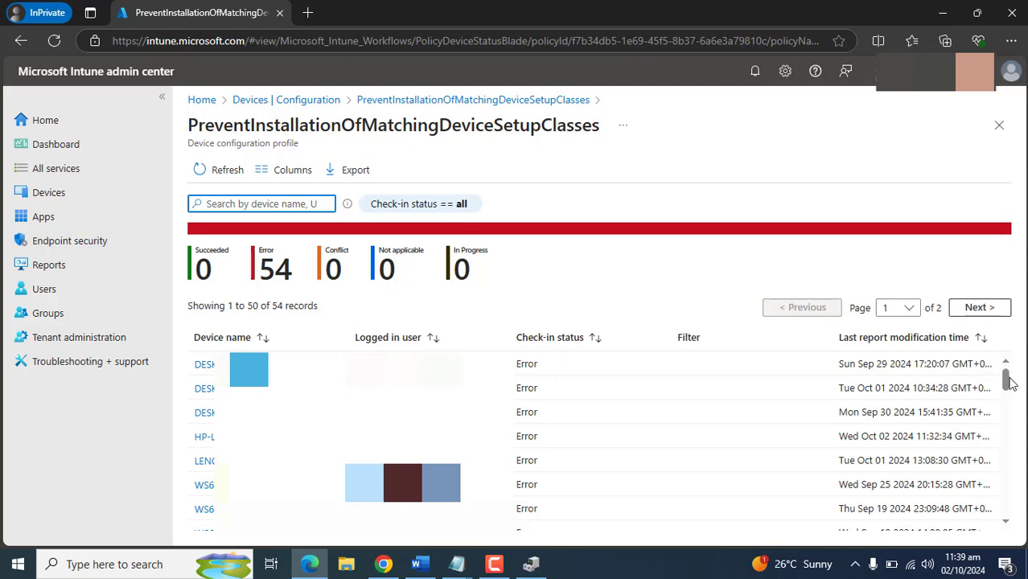
drag(1005, 378, 1002, 346)
click(308, 106)
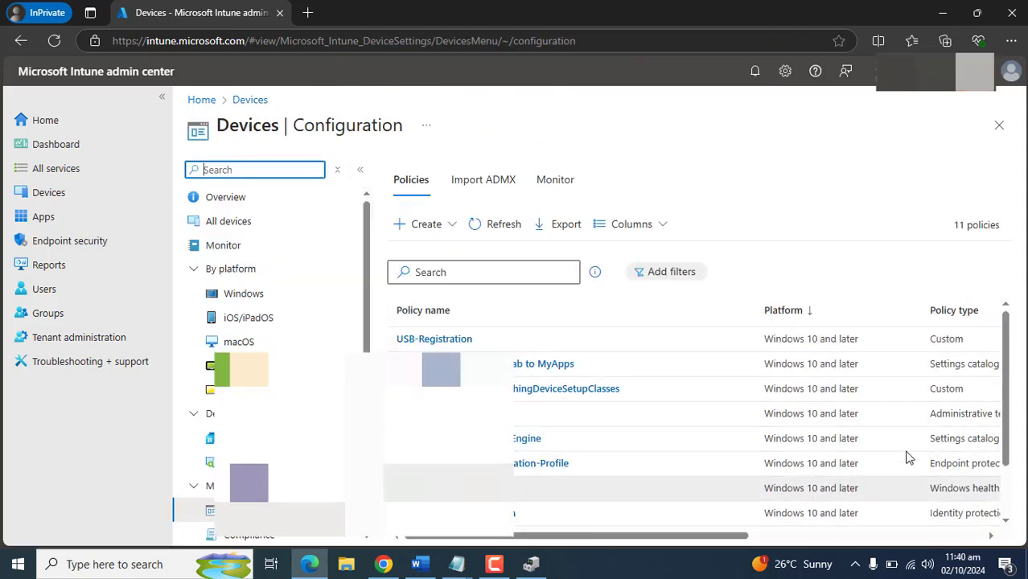
Open the policy that applies layered order of evaluation, view its device check-in report, and return to the policies list
click(630, 521)
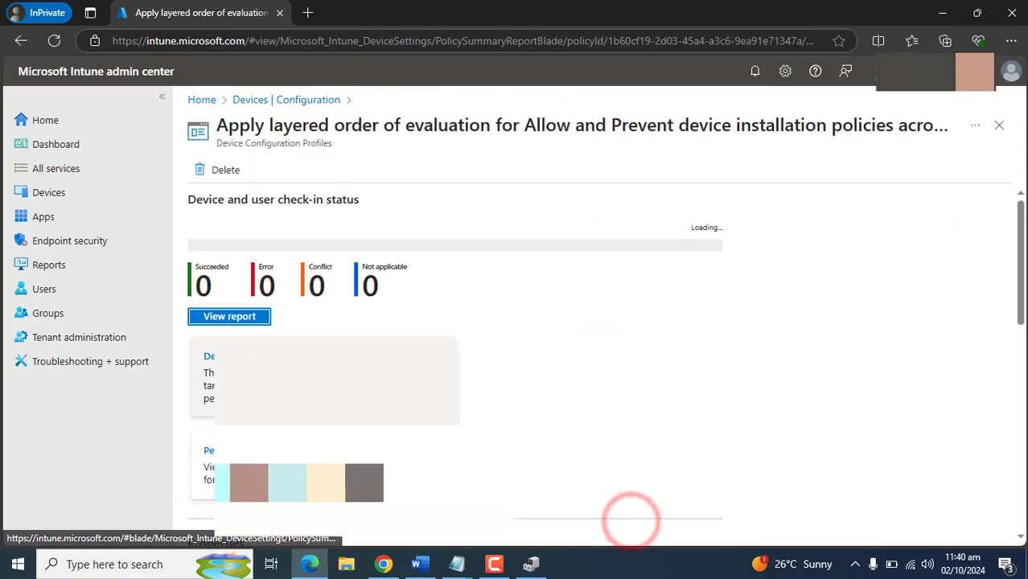
click(236, 301)
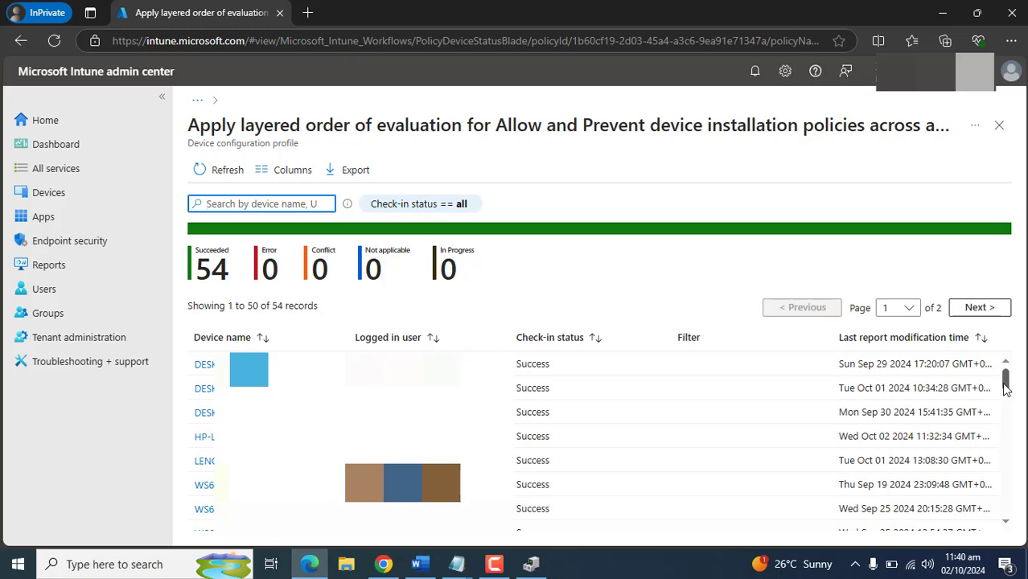
click(23, 42)
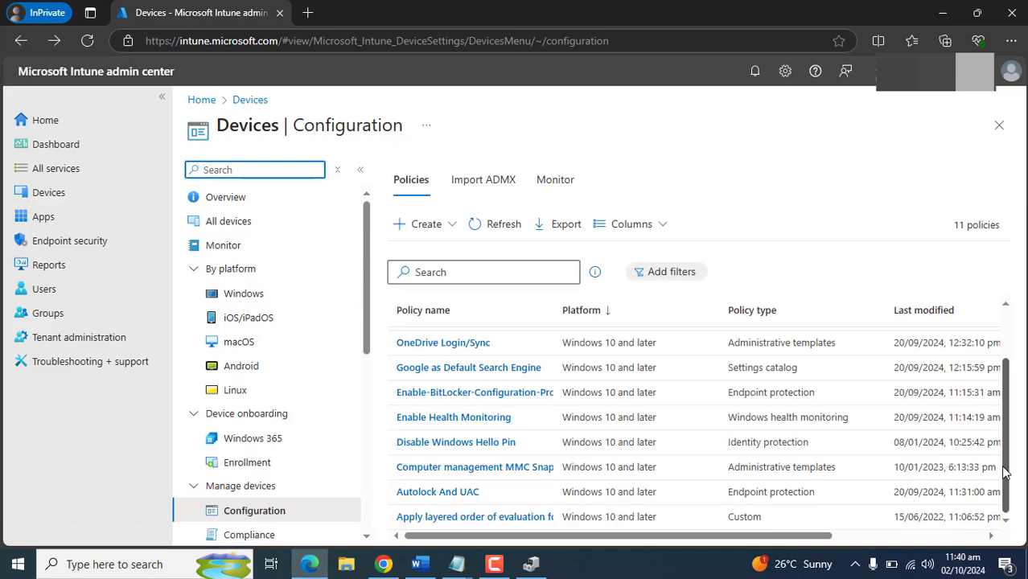
Open the USB-Registration policy, check its error status and device check-in report, and return to its overview
scroll(1004, 456, up, 3)
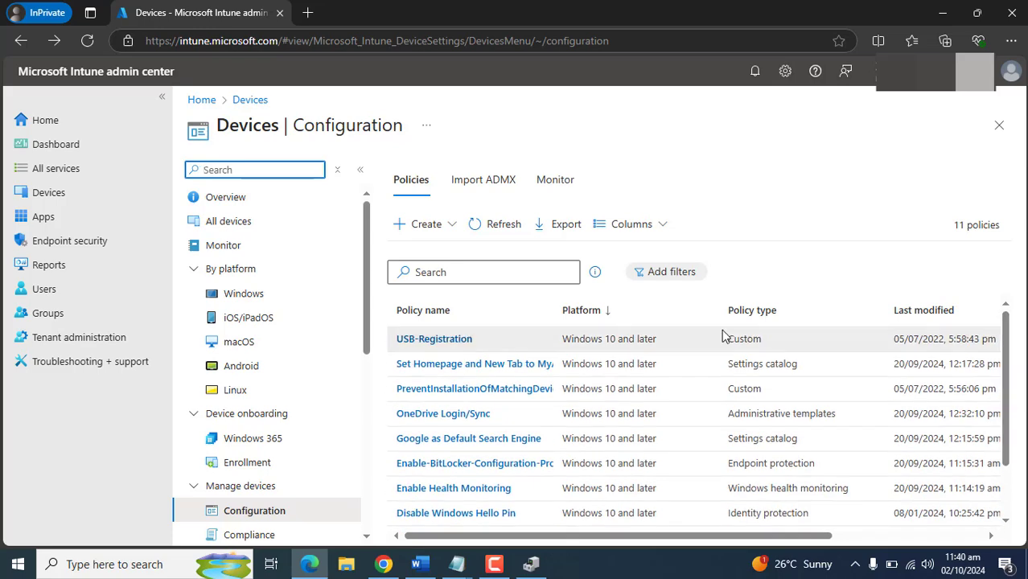
click(422, 339)
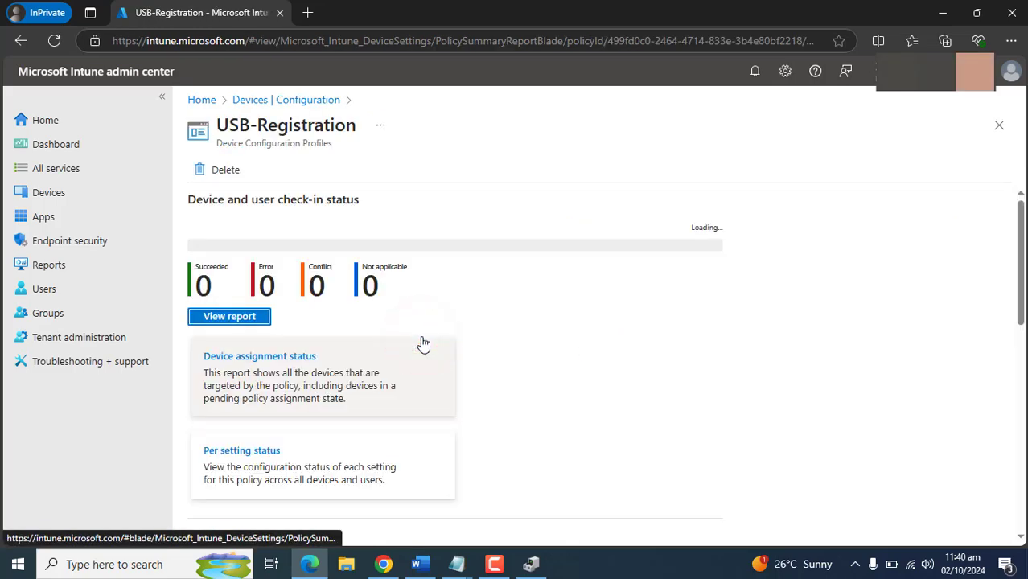
double_click(281, 274)
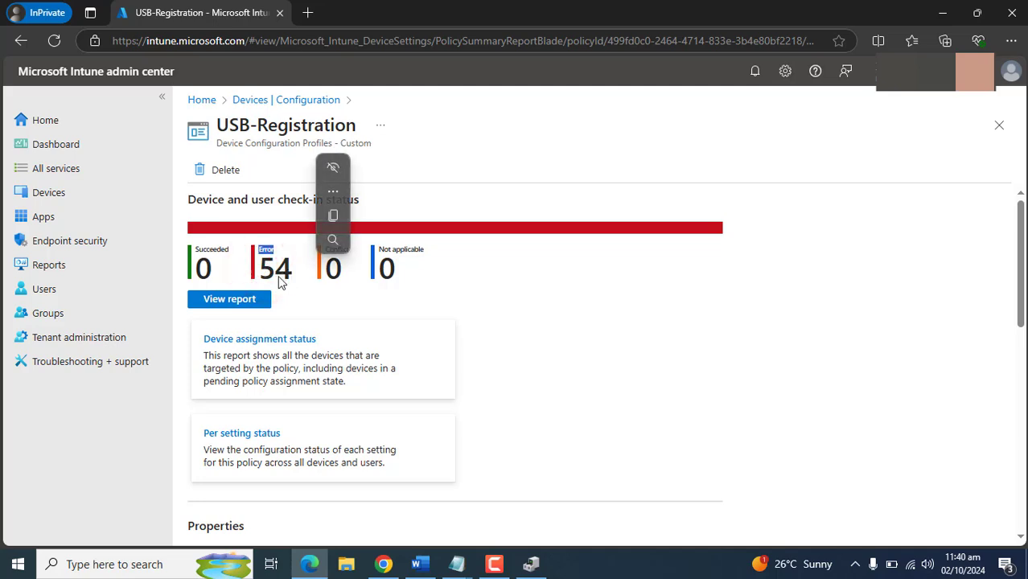
click(236, 300)
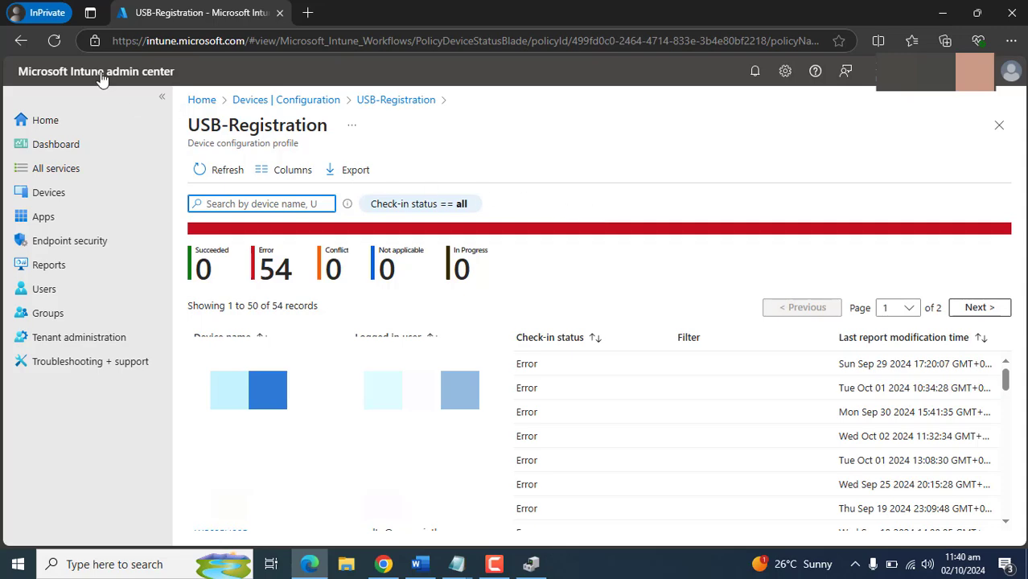
click(22, 41)
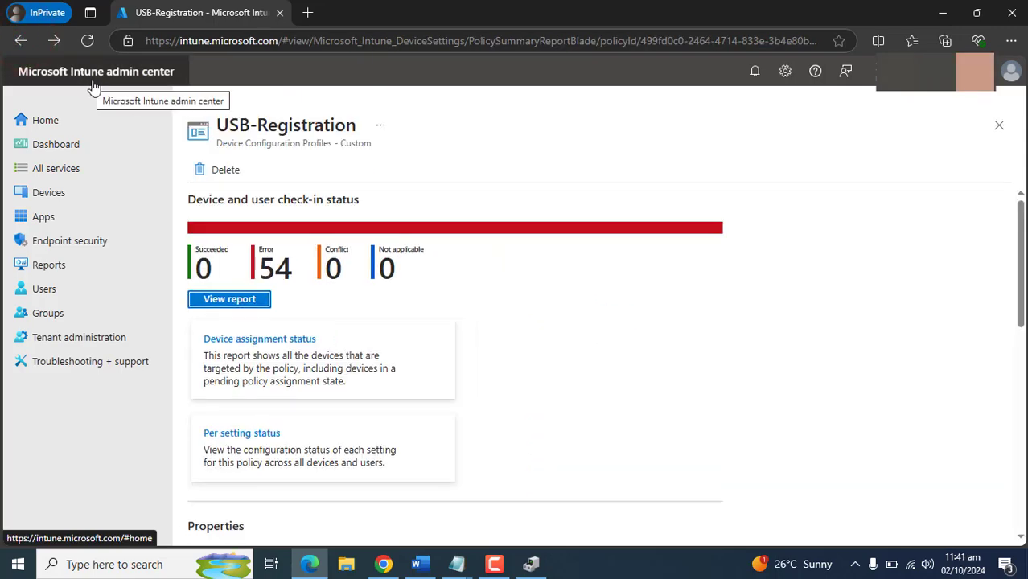